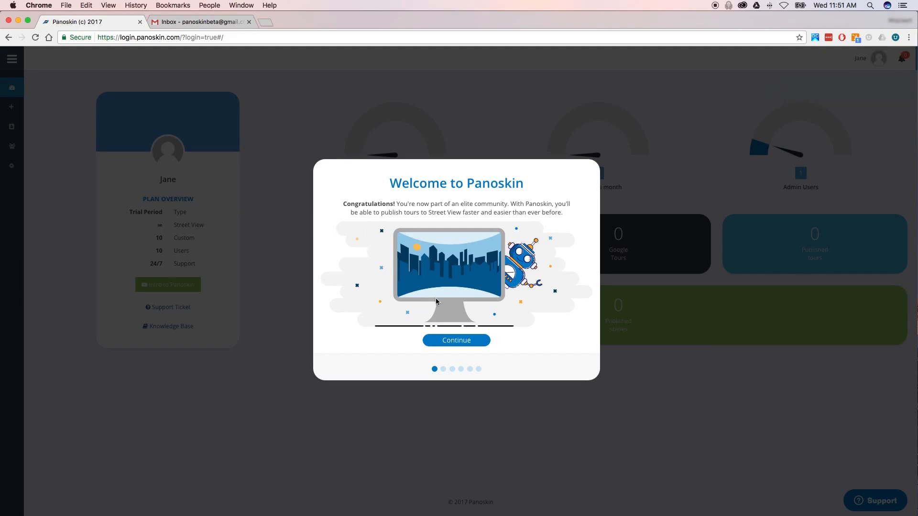
# - Continue past the Welcome to Panoskin slide to the Connect with us page
pyautogui.click(458, 342)
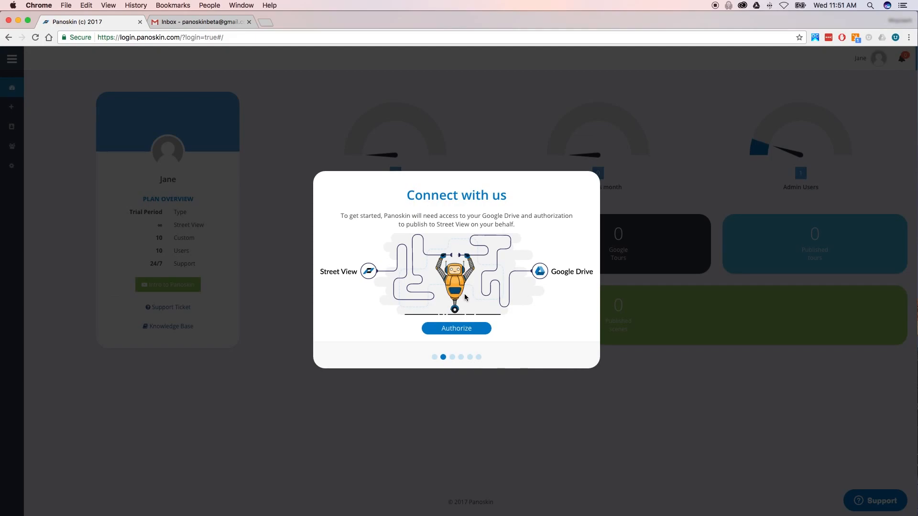
# - Authorize Panoskin and allow its Google Drive and Street View permissions in the Google popup
pyautogui.click(462, 330)
pyautogui.moveTo(193, 257); pyautogui.dragTo(418, 138)
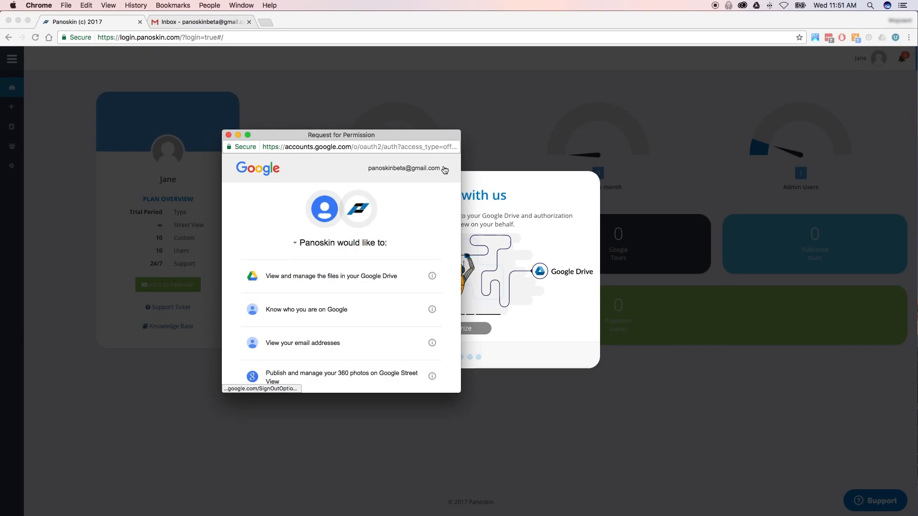
pyautogui.click(415, 169)
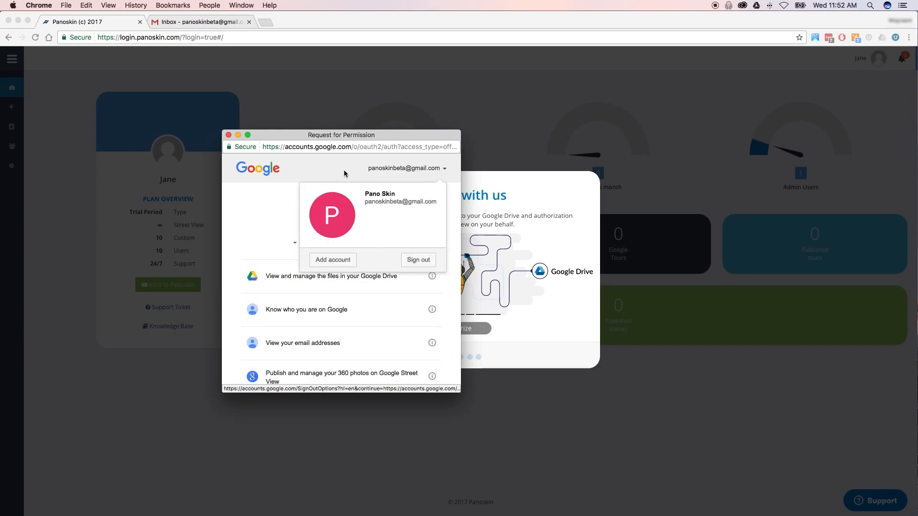
pyautogui.click(443, 169)
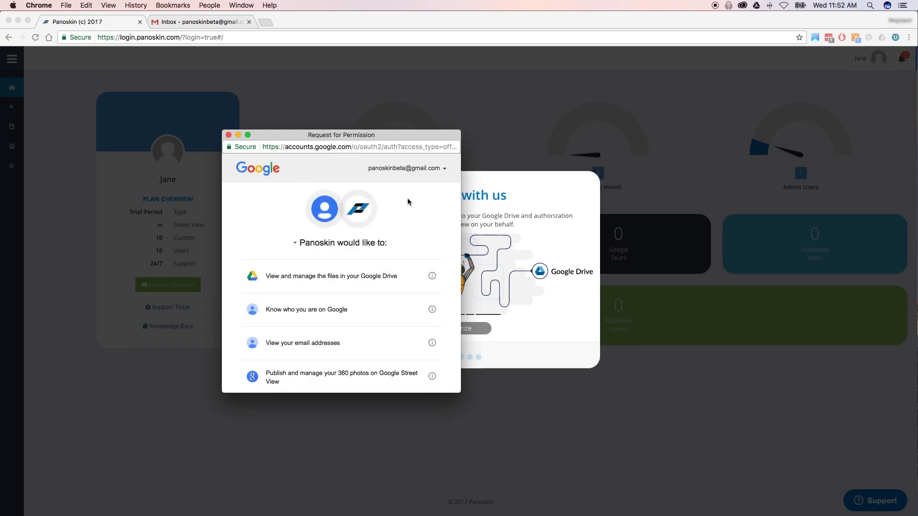
pyautogui.moveTo(390, 134); pyautogui.dragTo(221, 84)
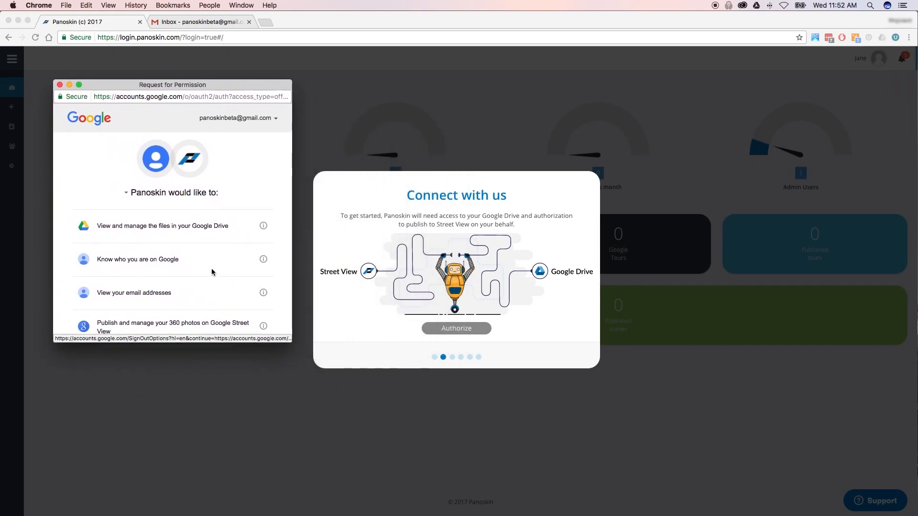
pyautogui.scroll(-4, 214, 270)
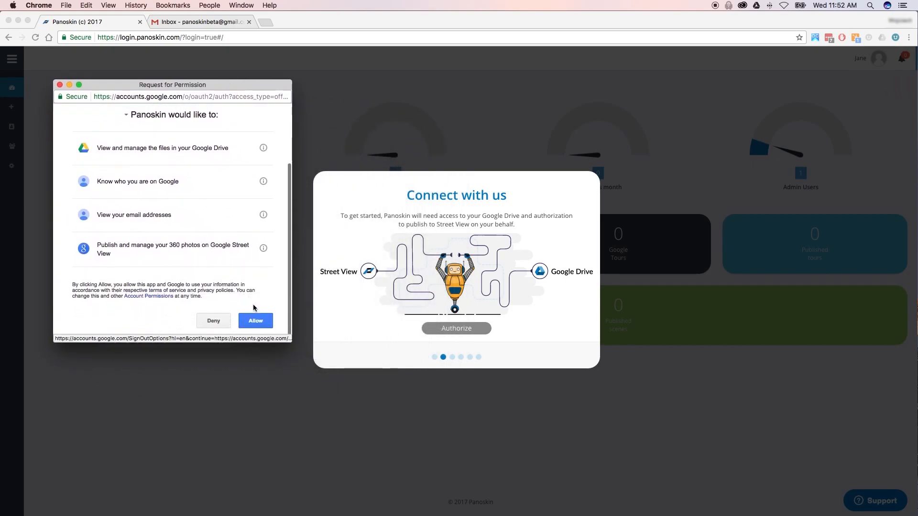
pyautogui.click(258, 320)
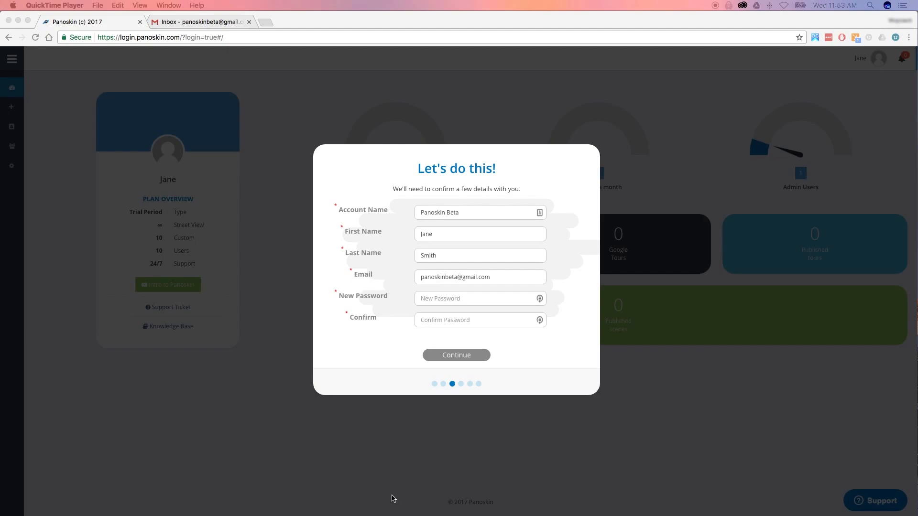
# - Enter and confirm a new account password, then submit the account details
pyautogui.click(438, 297)
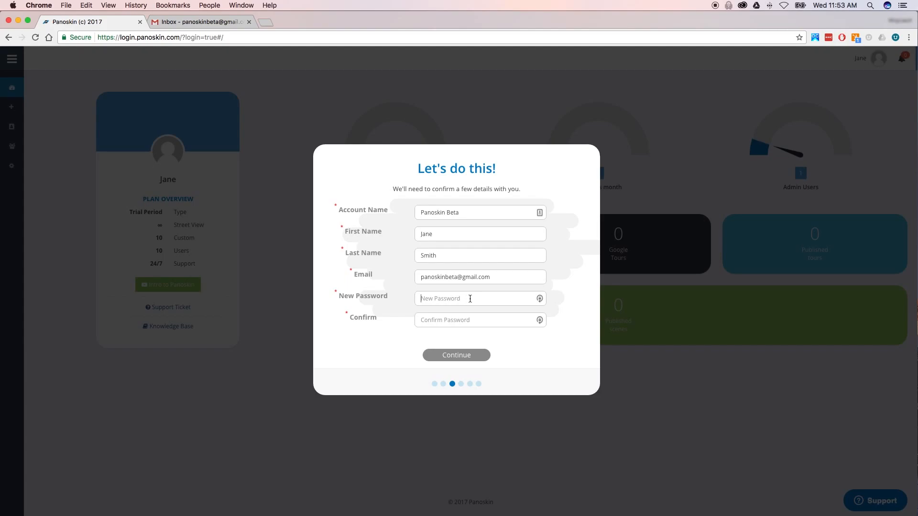
pyautogui.write('********')
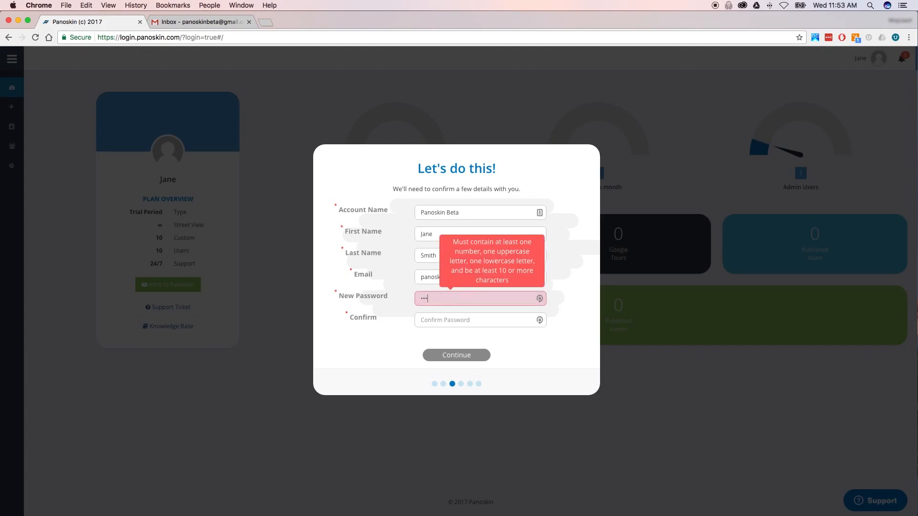
pyautogui.write('**')
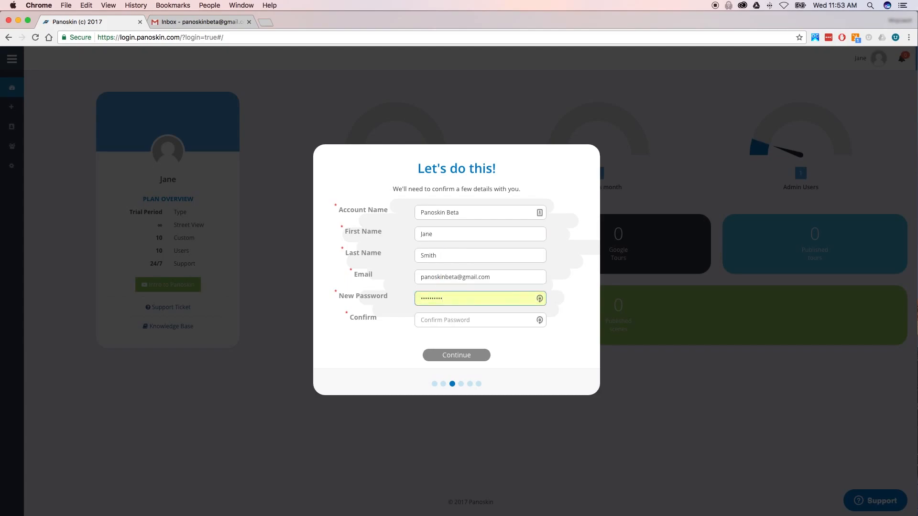
pyautogui.click(479, 321)
pyautogui.write('*********')
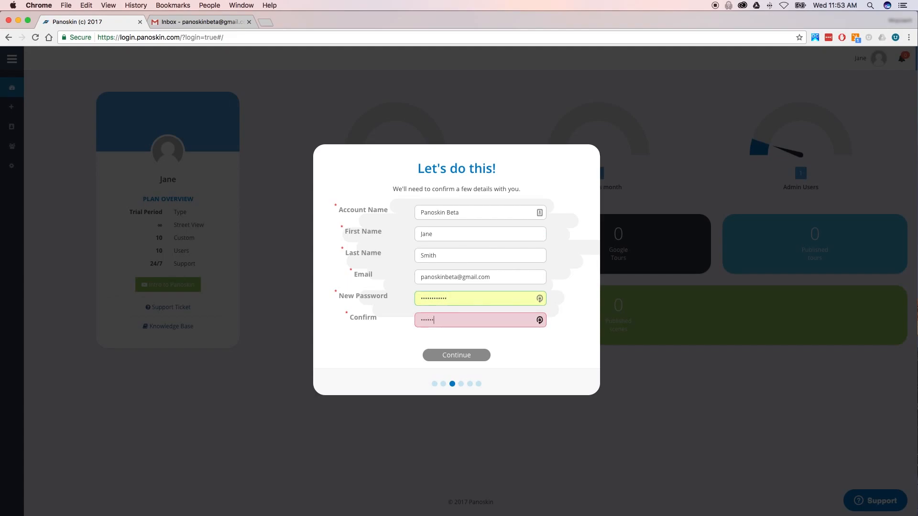
pyautogui.write('**')
pyautogui.click(467, 356)
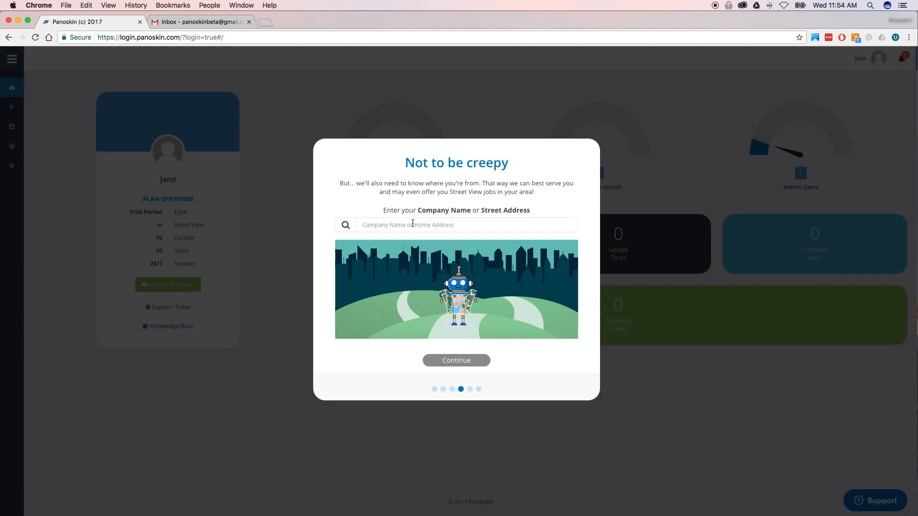
# - Set the company location to LCP360 in Des Plaines from the Google suggestions
pyautogui.click(436, 221)
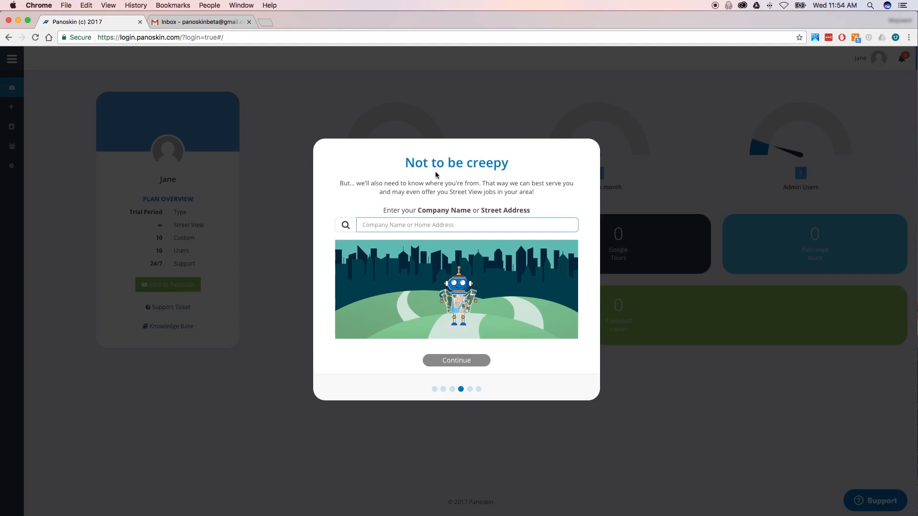
pyautogui.write('LCP360')
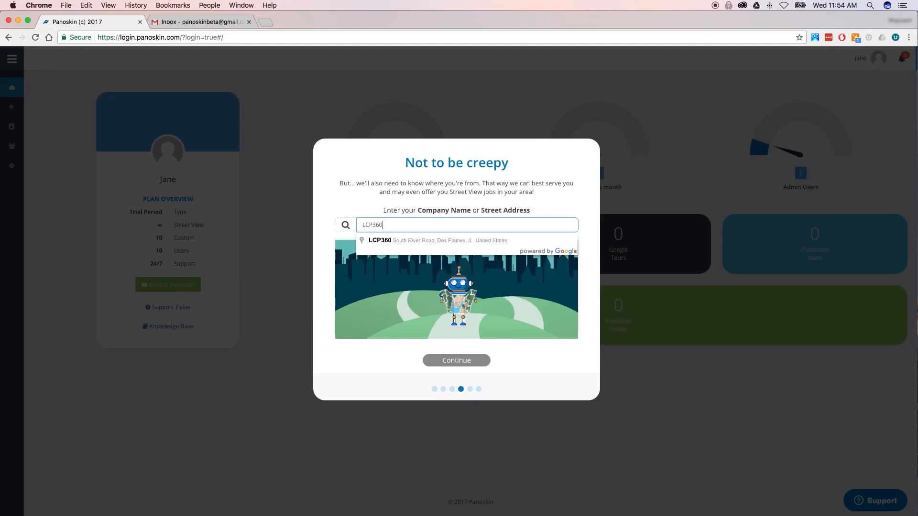
pyautogui.click(415, 240)
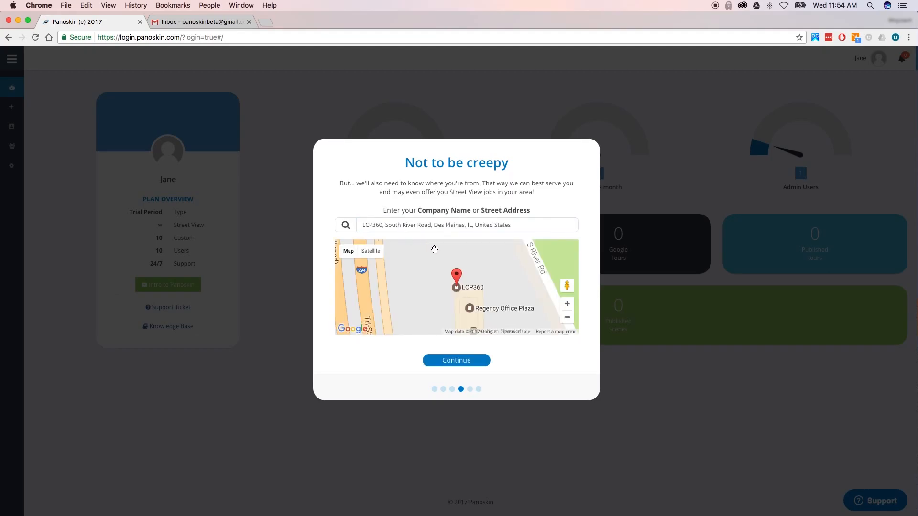
pyautogui.click(456, 360)
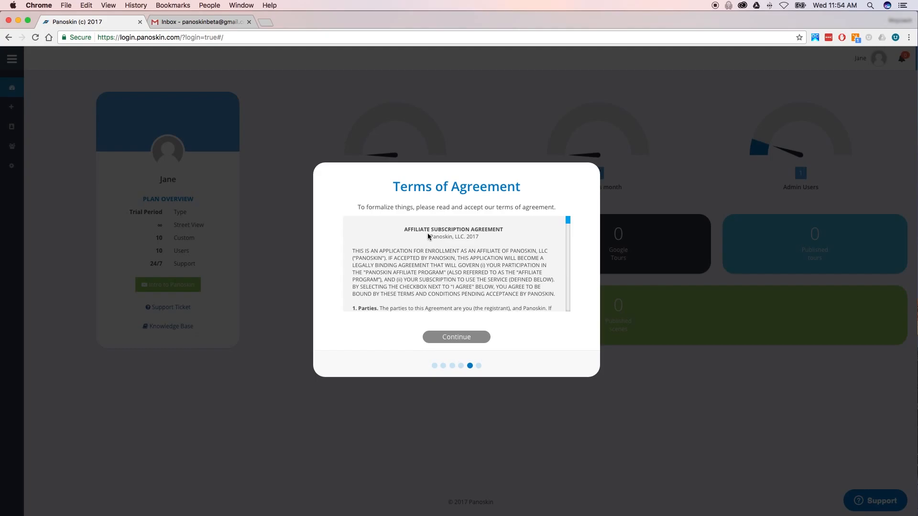
# - Read through and accept the Panoskin terms of agreement with I AGREE
pyautogui.scroll(-10, 432, 247)
pyautogui.scroll(-15, 431, 246)
pyautogui.scroll(-15, 432, 247)
pyautogui.scroll(-15, 431, 246)
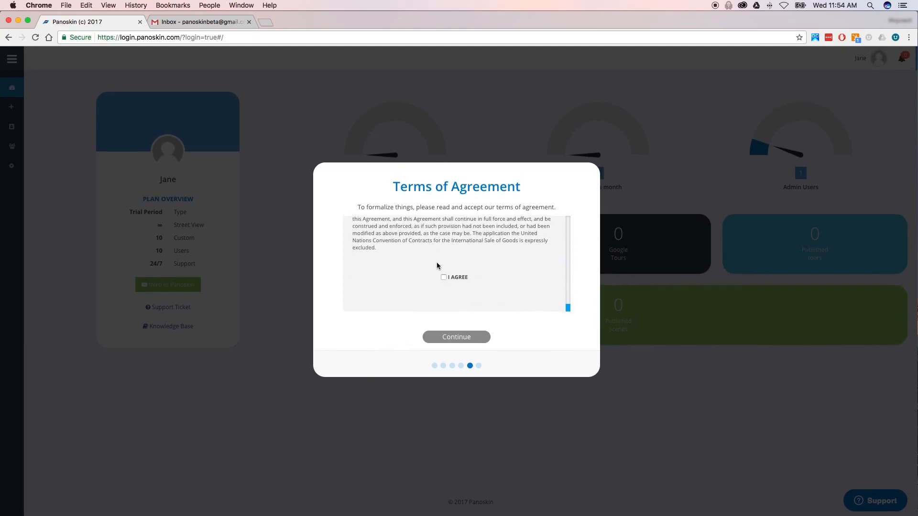
pyautogui.click(442, 276)
pyautogui.click(454, 337)
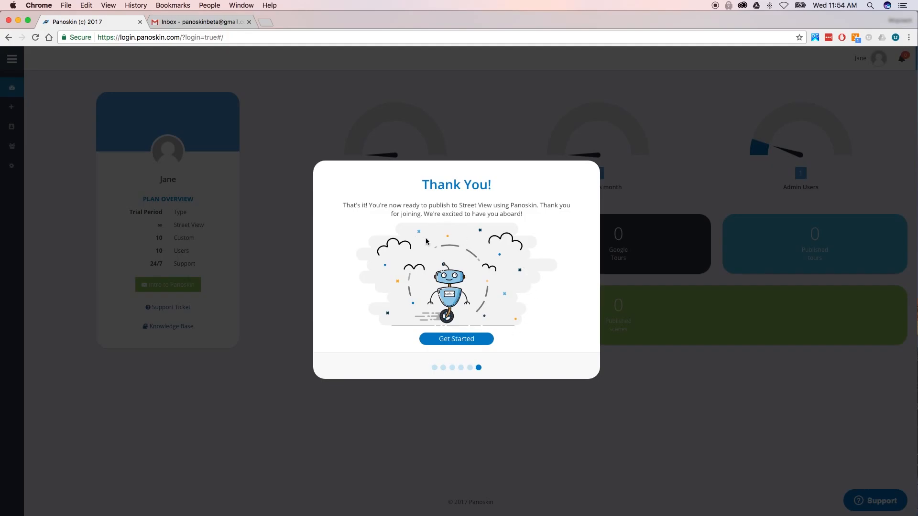
# - Finish onboarding with Get Started to reach the trial-plan dashboard
pyautogui.click(458, 338)
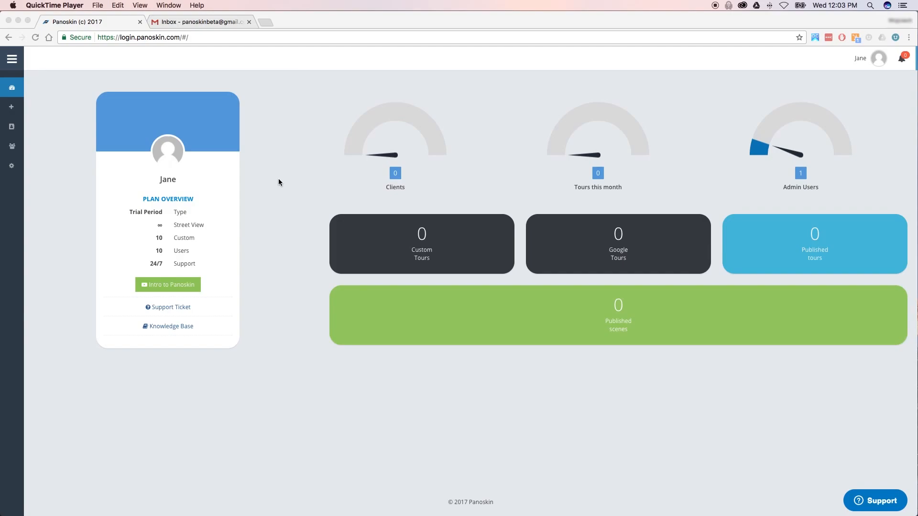
pyautogui.click(76, 123)
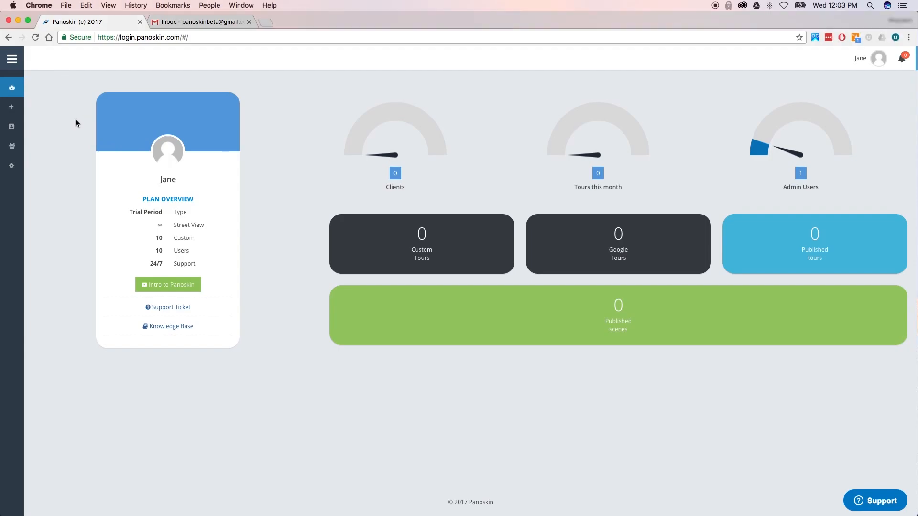
# - Create a client named 'Beta Client' with 10 Street View and 10 custom tours
pyautogui.click(12, 107)
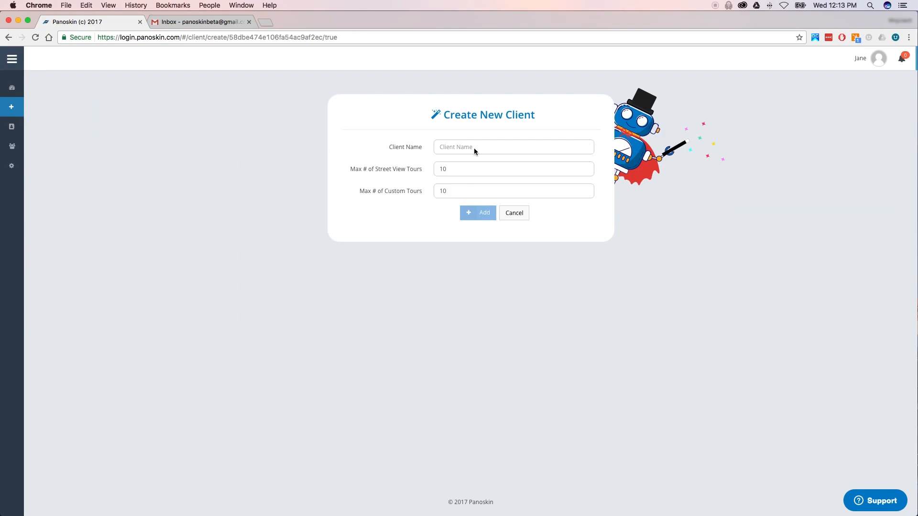
pyautogui.click(481, 147)
pyautogui.write('Beta')
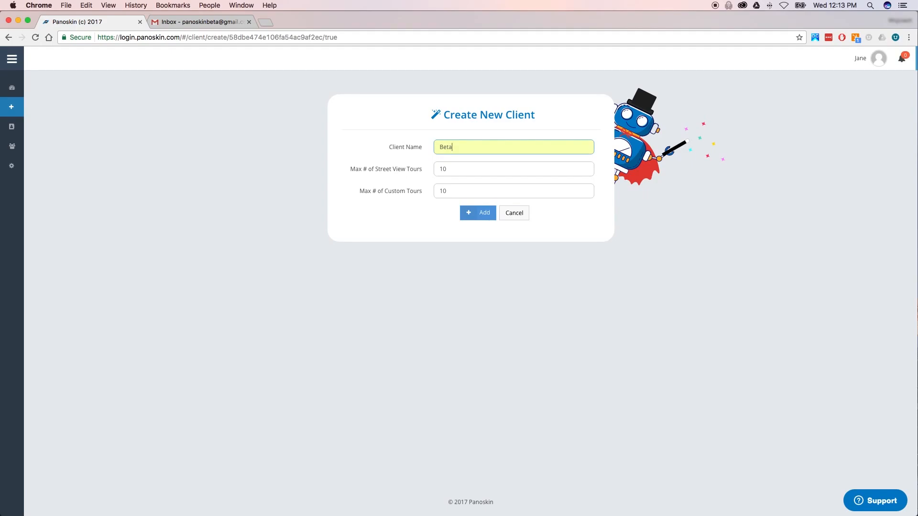
pyautogui.write(' Client')
pyautogui.click(471, 218)
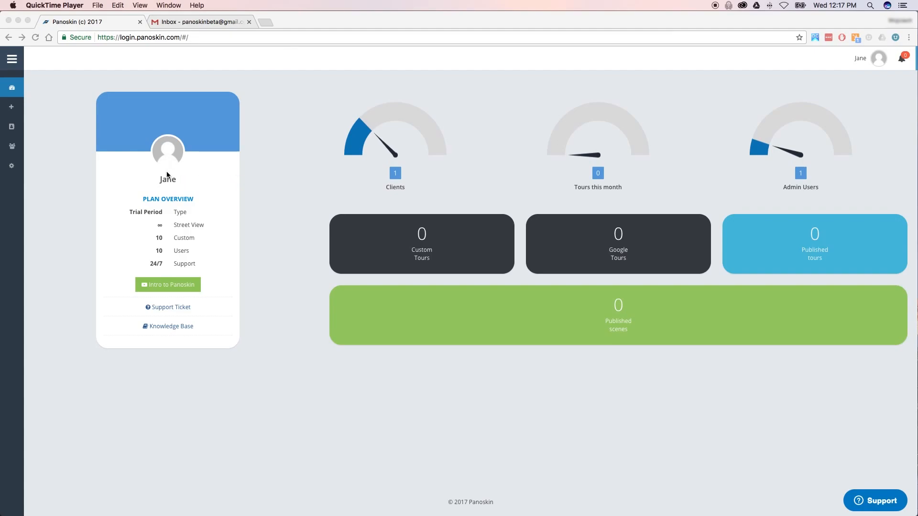
# - Filter My Clients by letter B, inspect Beta Client's details, and return to the list
pyautogui.click(13, 129)
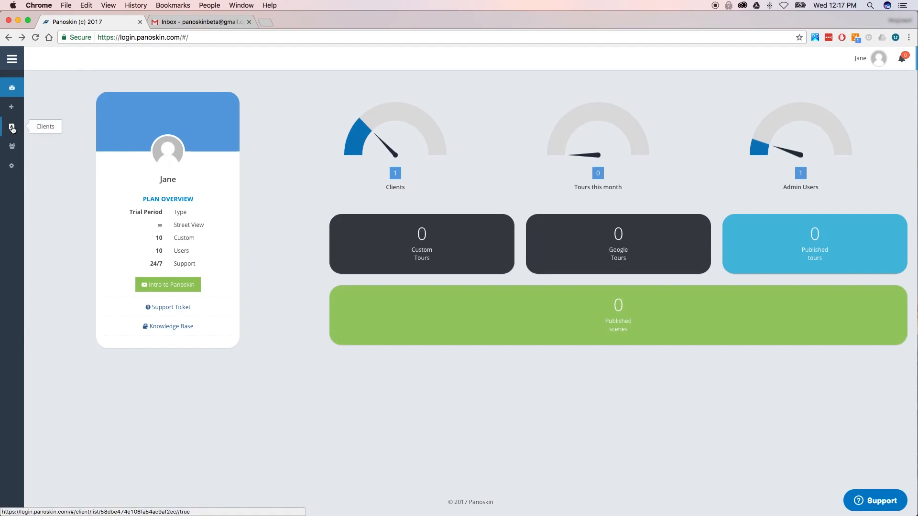
pyautogui.click(12, 129)
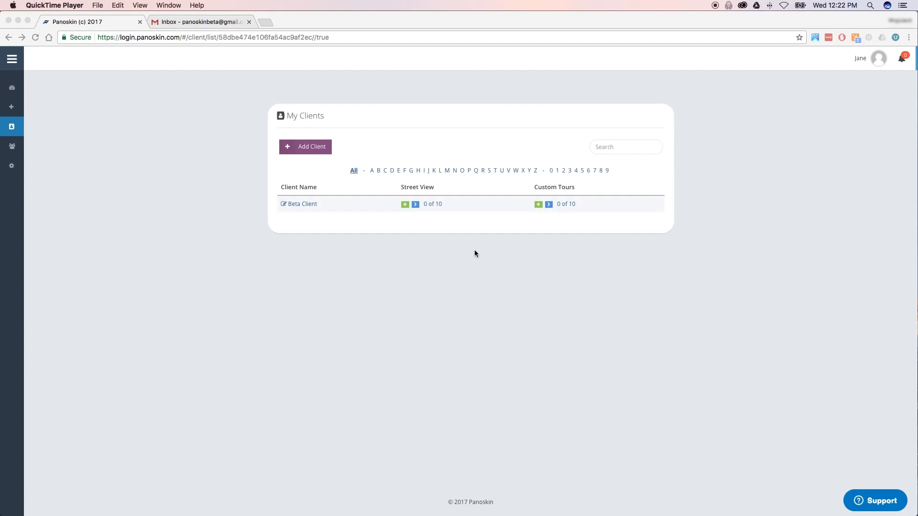
pyautogui.click(612, 145)
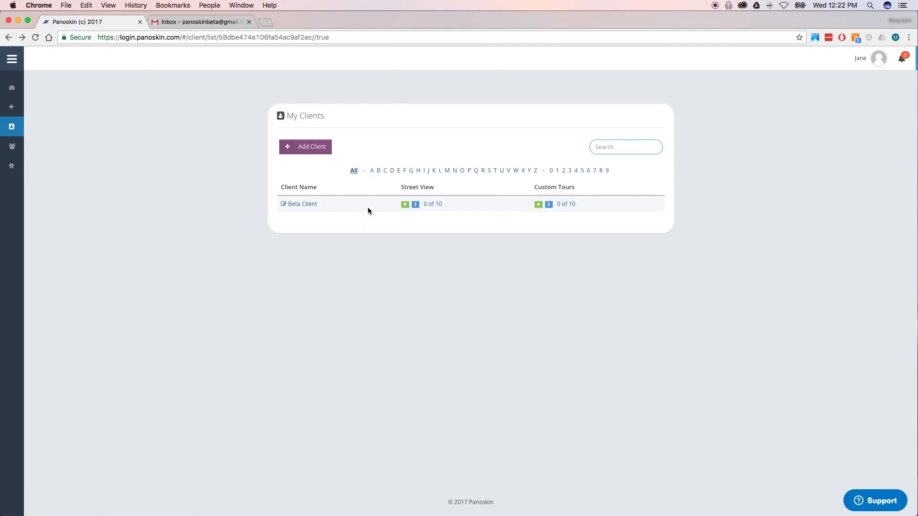
pyautogui.click(378, 171)
pyautogui.click(372, 171)
pyautogui.click(380, 171)
pyautogui.click(303, 204)
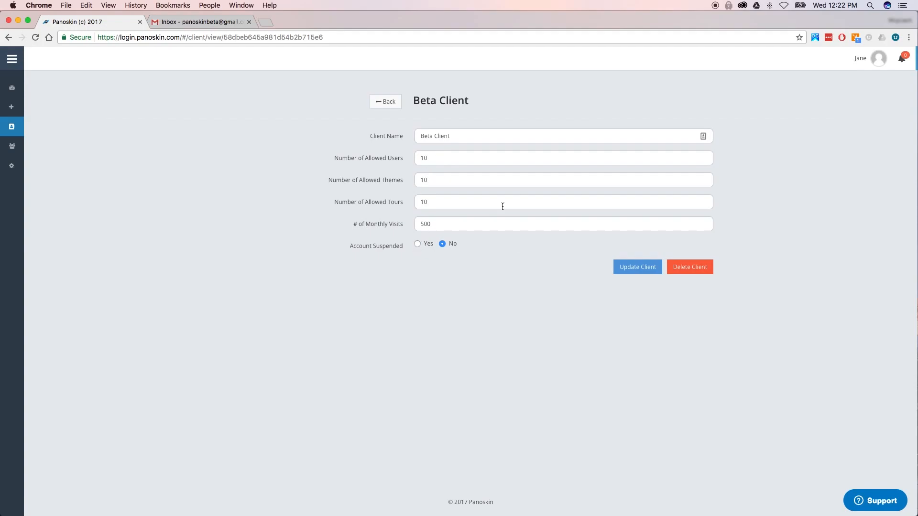
pyautogui.click(382, 101)
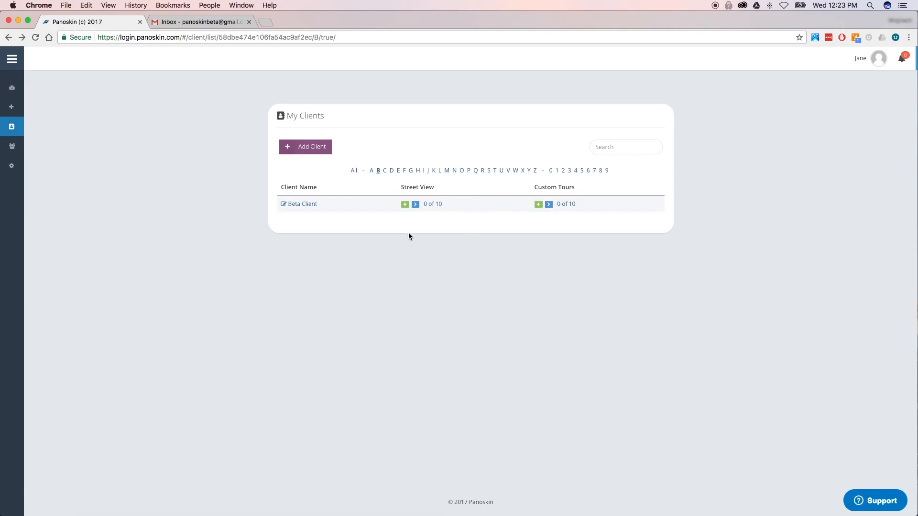
# - Start a Beta Client Street View tour located at LCP360, South River Road, Des Plaines
pyautogui.click(405, 205)
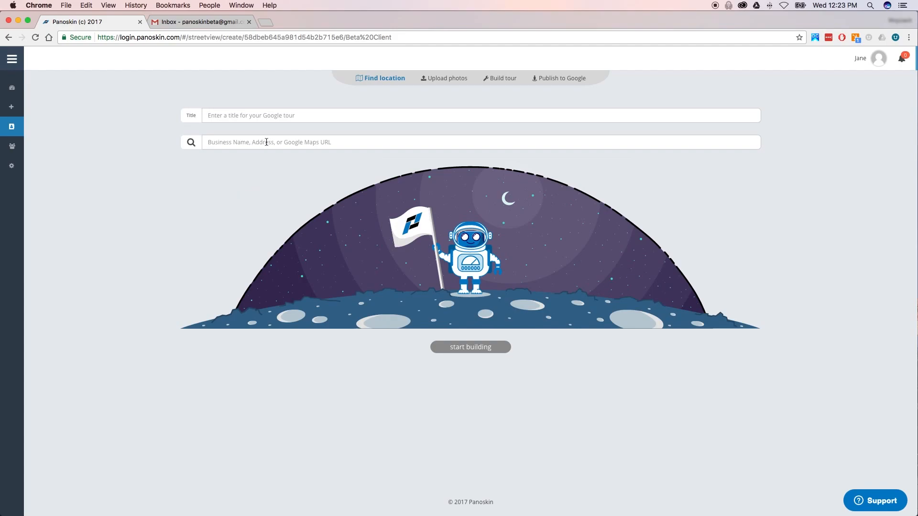
pyautogui.click(266, 142)
pyautogui.write('LCP360')
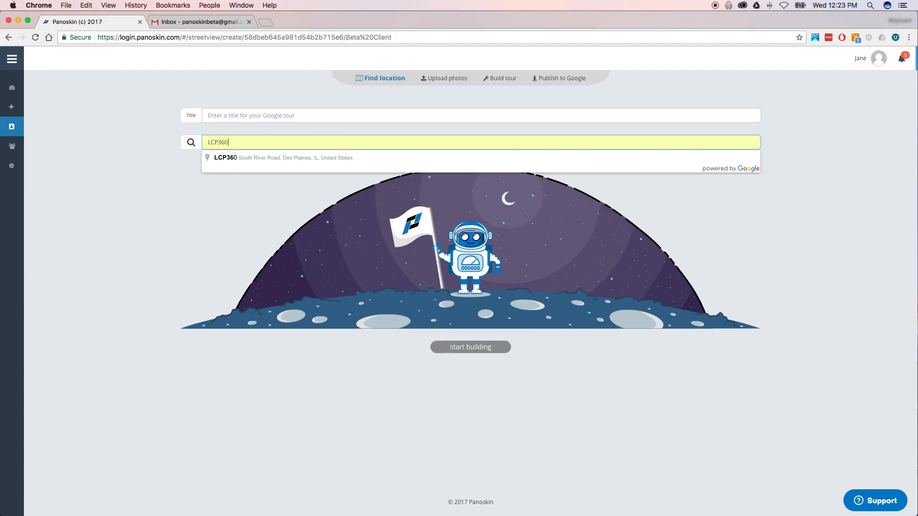
pyautogui.click(265, 154)
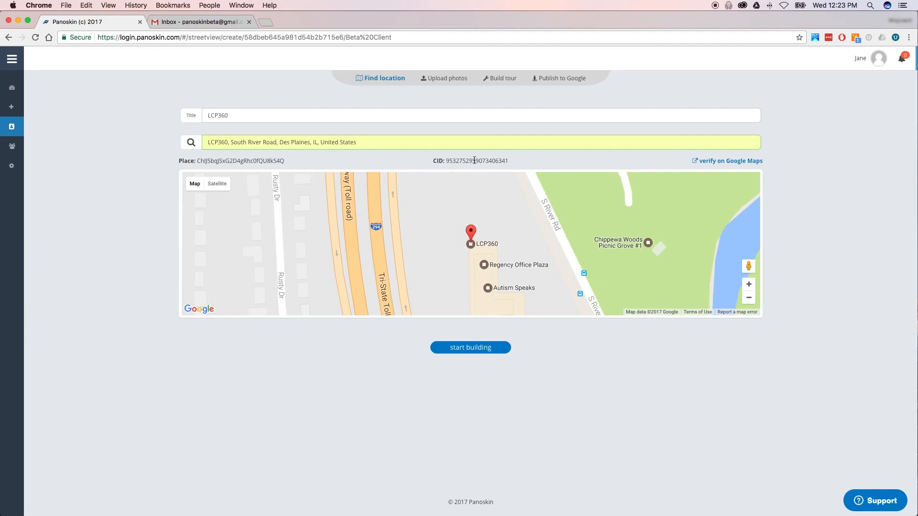
# - Verify the LCP360 listing on Google Maps, then switch back to the Panoskin tab
pyautogui.click(728, 163)
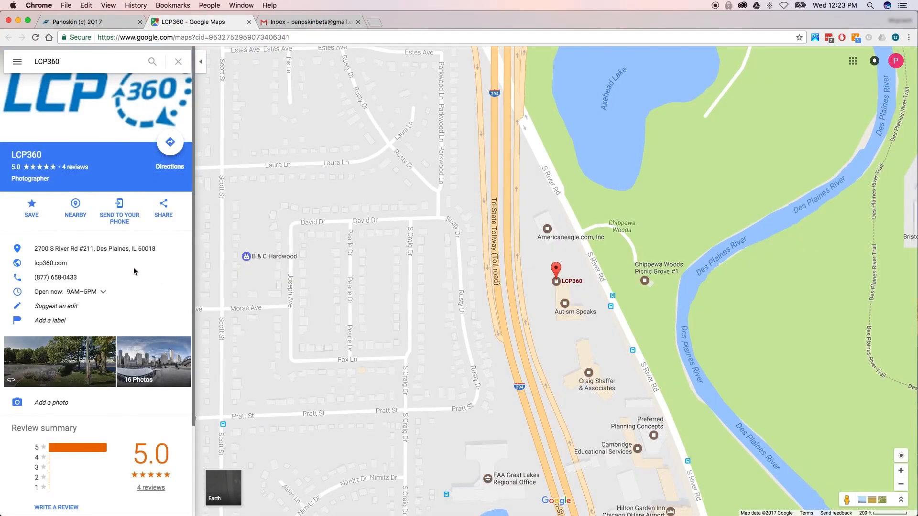
pyautogui.click(92, 21)
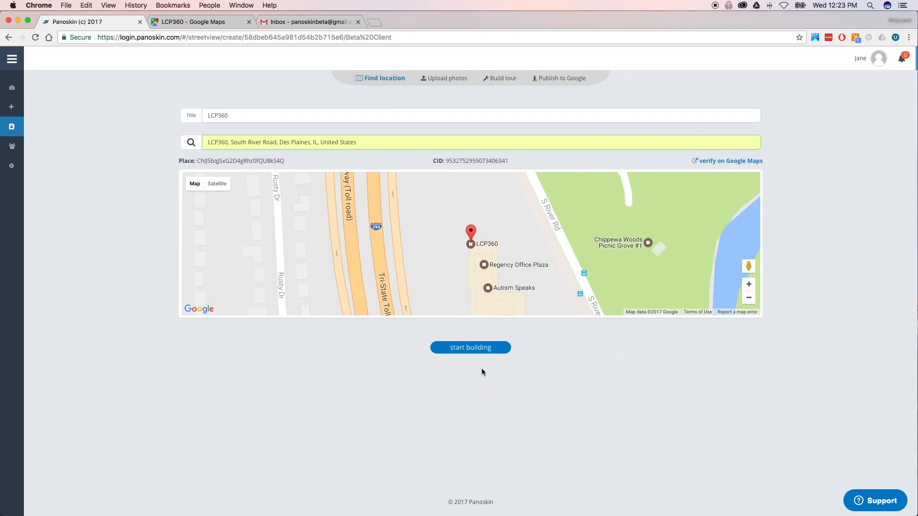
# - Start building the tour and add a first island named 'main level'
pyautogui.click(471, 348)
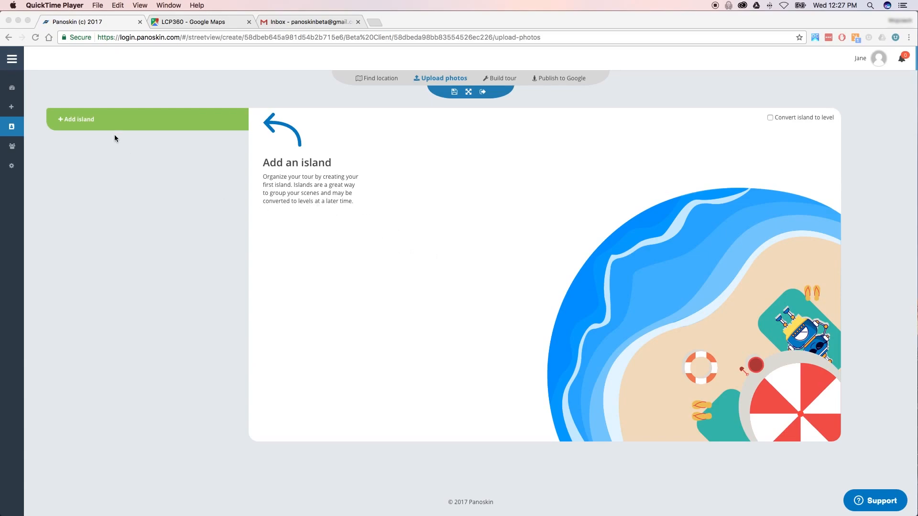
pyautogui.click(109, 120)
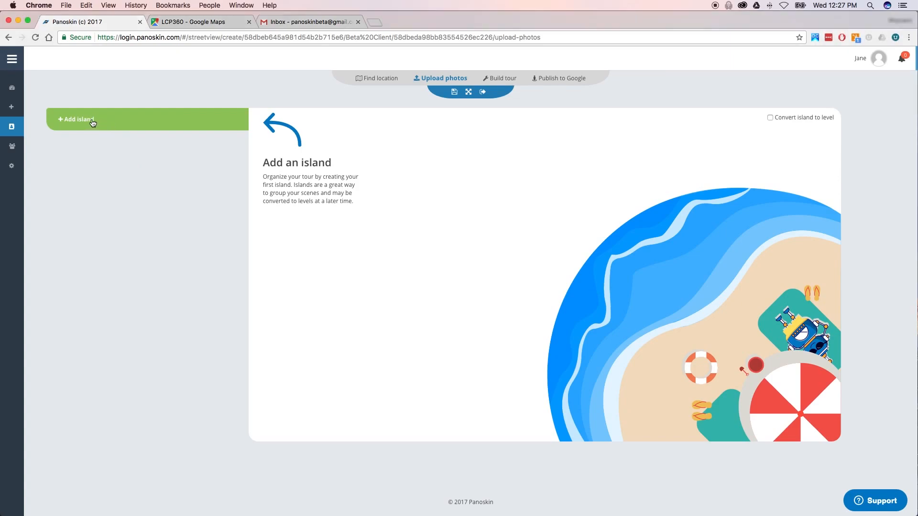
pyautogui.click(93, 123)
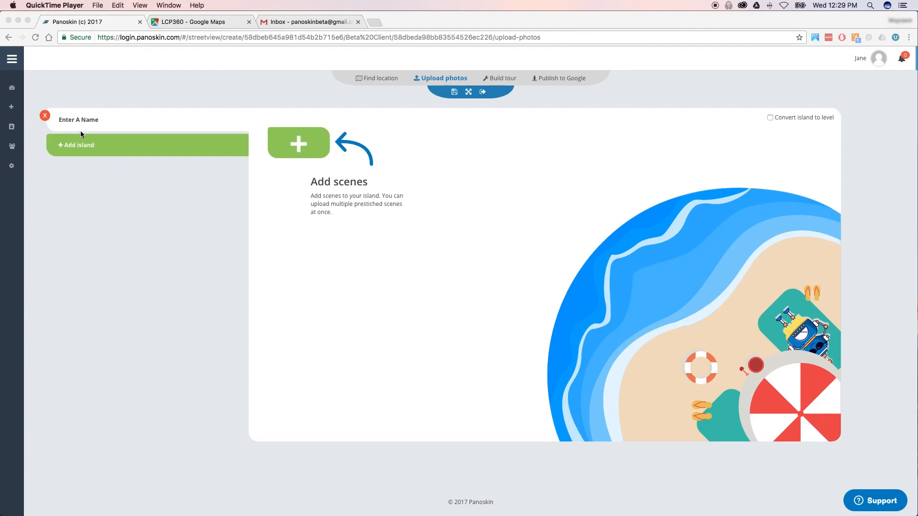
pyautogui.tripleClick(75, 119)
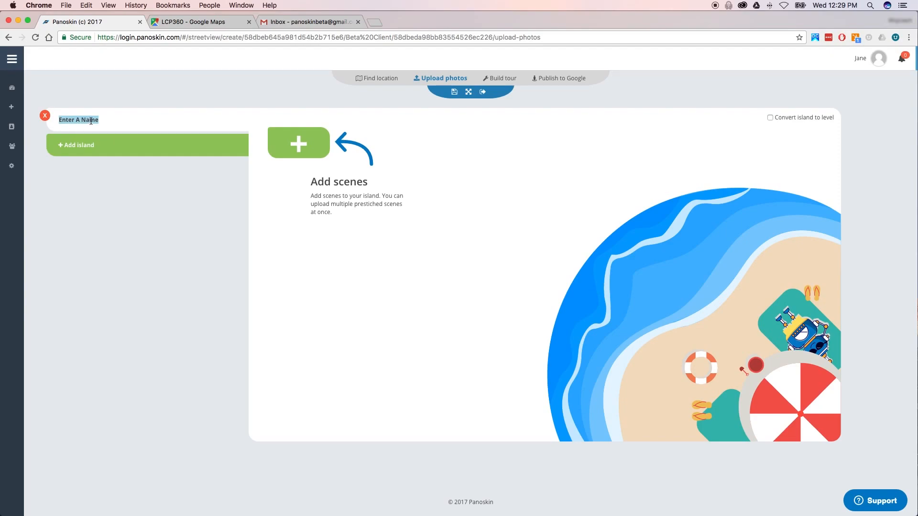
pyautogui.write('main level')
# - Drop the 15 panorama JPGs into the main level's scene upload box
pyautogui.click(302, 145)
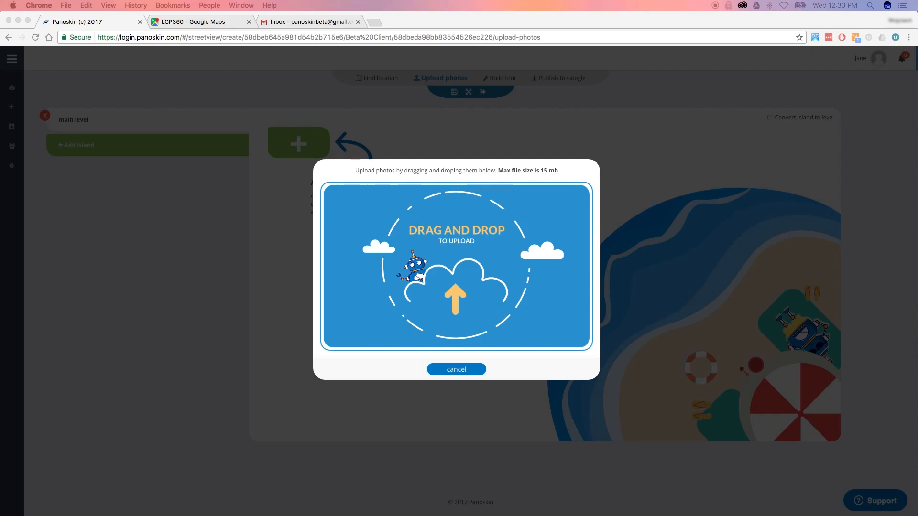
pyautogui.moveTo(19, 220); pyautogui.dragTo(399, 217)
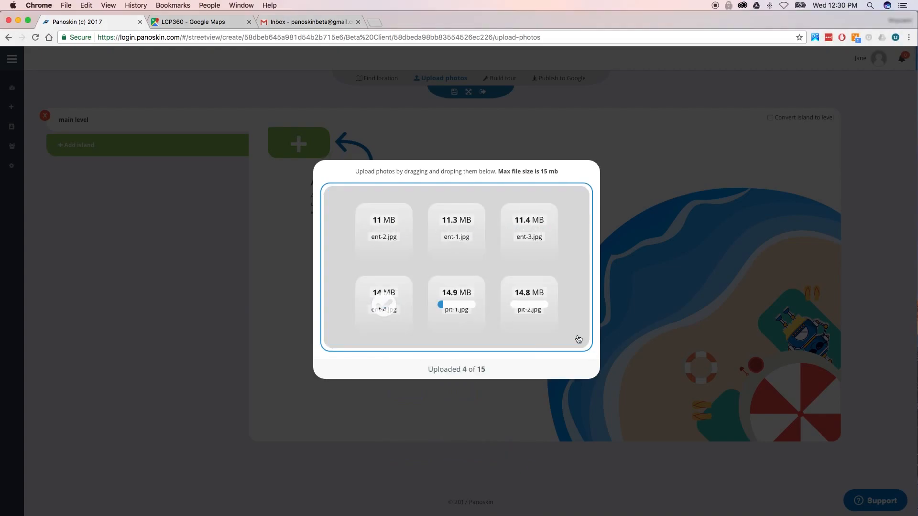
pyautogui.scroll(-4, 578, 338)
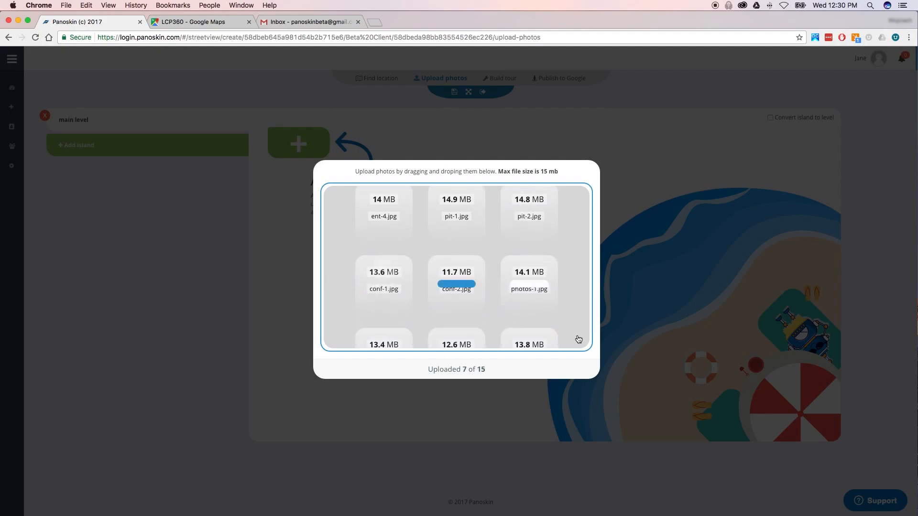
pyautogui.scroll(-5, 578, 338)
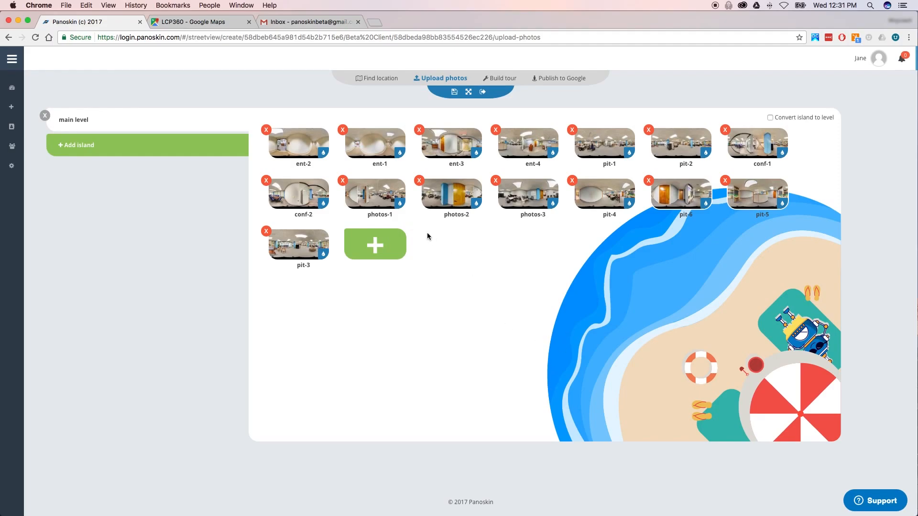
# - Rename scene ent-1 to 'entrance' and briefly preview the photos-3 panorama
pyautogui.moveTo(372, 163); pyautogui.dragTo(387, 163)
pyautogui.write('entrance')
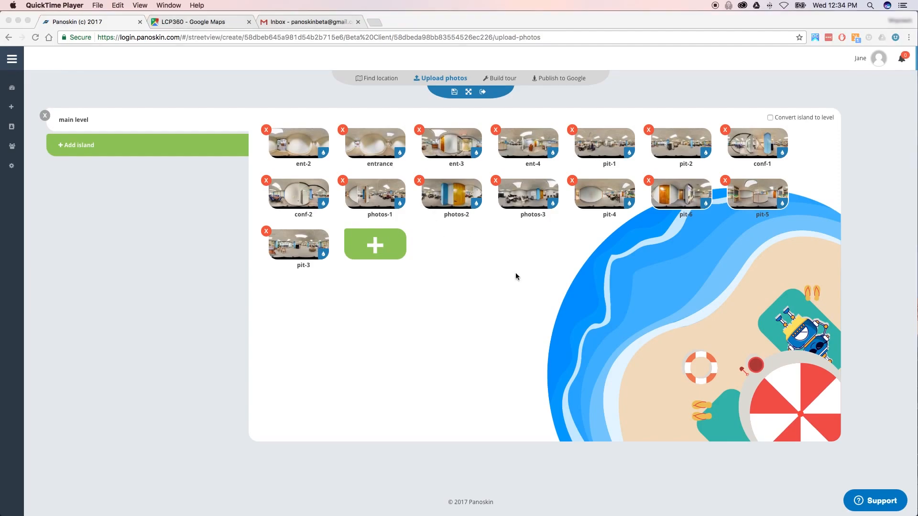
pyautogui.click(528, 196)
pyautogui.click(528, 196)
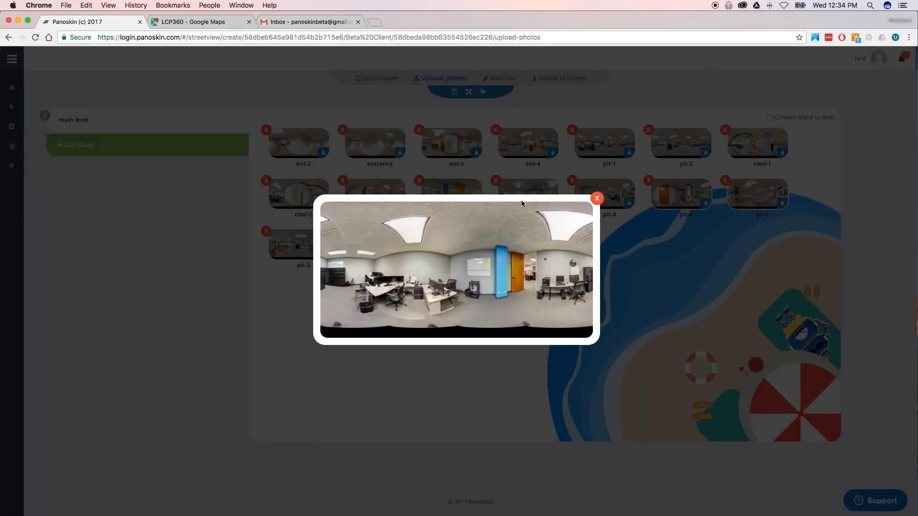
pyautogui.click(597, 199)
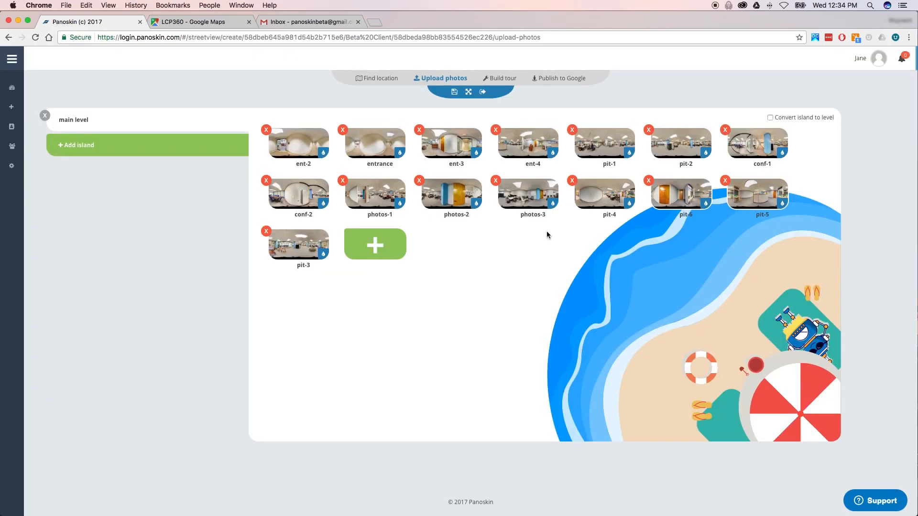
# - Open the photos-3 blur editor and turn the view back to the clock and cabinets
pyautogui.click(554, 207)
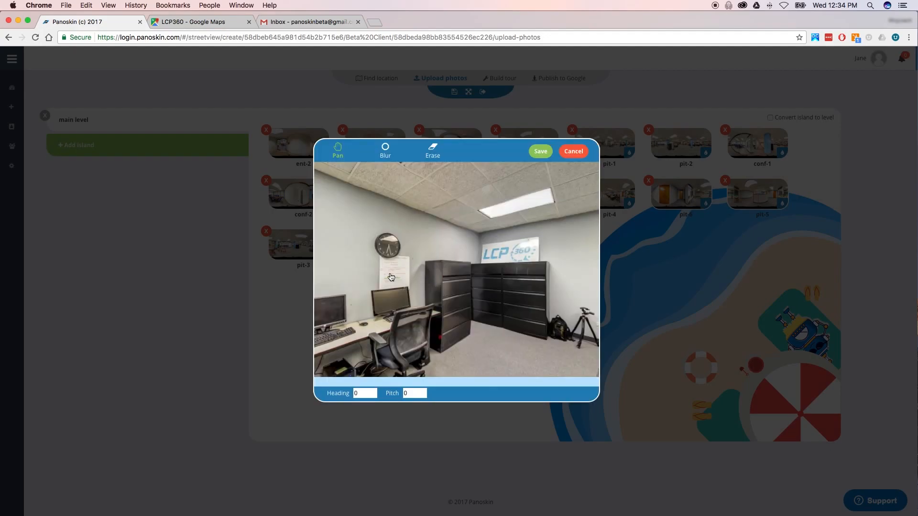
pyautogui.moveTo(357, 254)
pyautogui.mouseDown()
pyautogui.moveTo(406, 262)
pyautogui.moveTo(380, 261)
pyautogui.moveTo(380, 282)
pyautogui.moveTo(467, 284)
pyautogui.mouseUp()
pyautogui.moveTo(393, 284); pyautogui.dragTo(497, 285)
pyautogui.moveTo(395, 293); pyautogui.dragTo(509, 297)
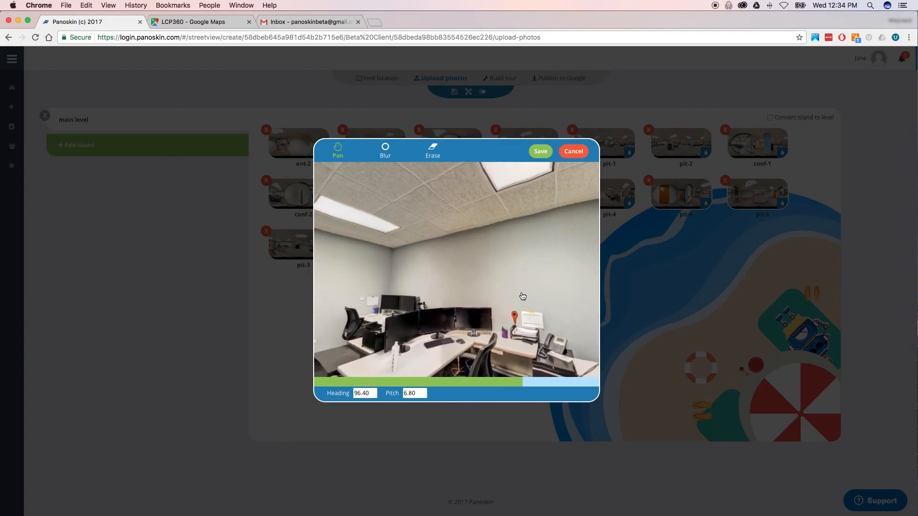
pyautogui.moveTo(354, 297); pyautogui.dragTo(534, 297)
pyautogui.moveTo(420, 296); pyautogui.dragTo(453, 285)
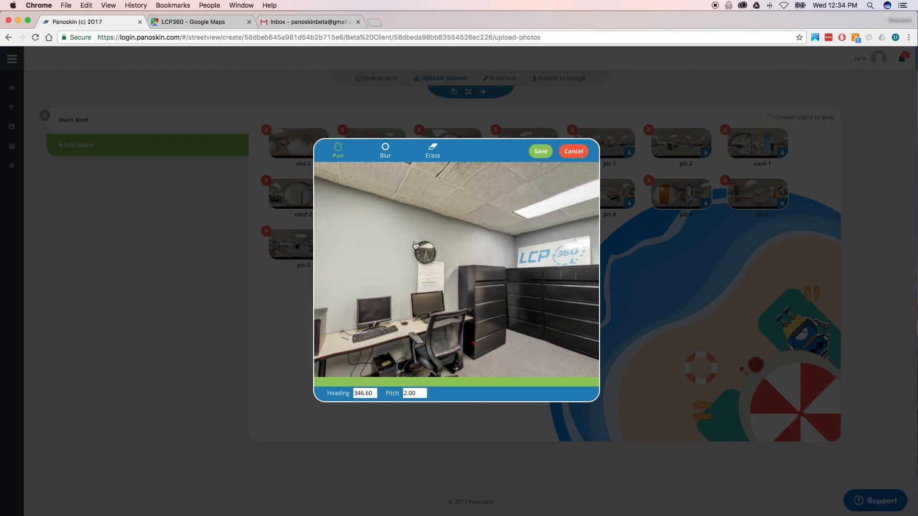
# - Paint blur over the paper below the clock and the LCP360 wall logo
pyautogui.click(385, 151)
pyautogui.moveTo(433, 269)
pyautogui.mouseDown()
pyautogui.moveTo(444, 266)
pyautogui.moveTo(418, 266)
pyautogui.moveTo(440, 277)
pyautogui.moveTo(416, 278)
pyautogui.moveTo(454, 281)
pyautogui.mouseUp()
pyautogui.moveTo(548, 254)
pyautogui.mouseDown()
pyautogui.moveTo(582, 239)
pyautogui.moveTo(526, 250)
pyautogui.moveTo(534, 260)
pyautogui.moveTo(586, 253)
pyautogui.moveTo(552, 247)
pyautogui.moveTo(528, 254)
pyautogui.moveTo(582, 256)
pyautogui.moveTo(542, 264)
pyautogui.mouseUp()
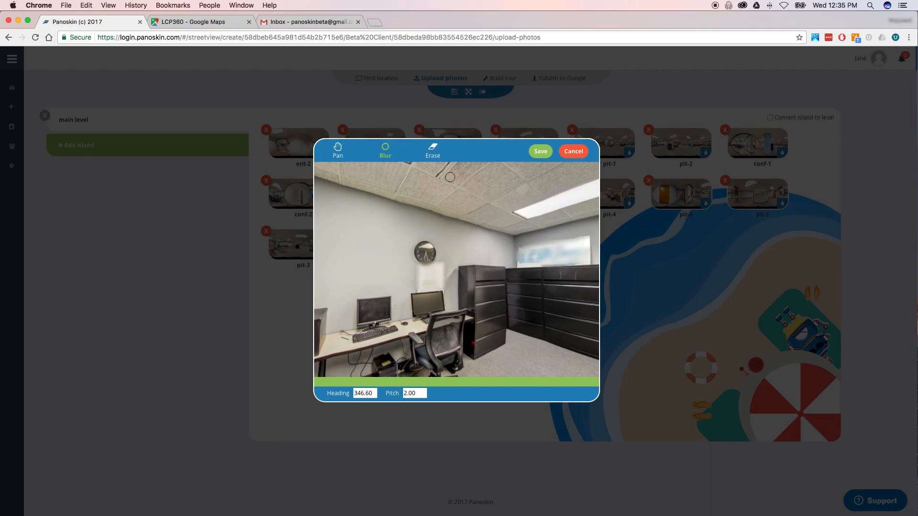
# - Erase the blur from the LCP360 wall sign and around the clock
pyautogui.click(433, 155)
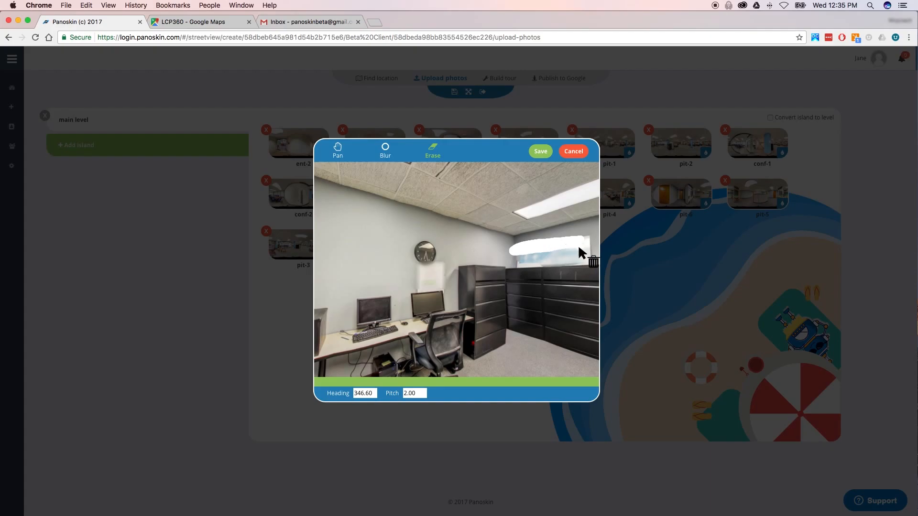
pyautogui.click(557, 252)
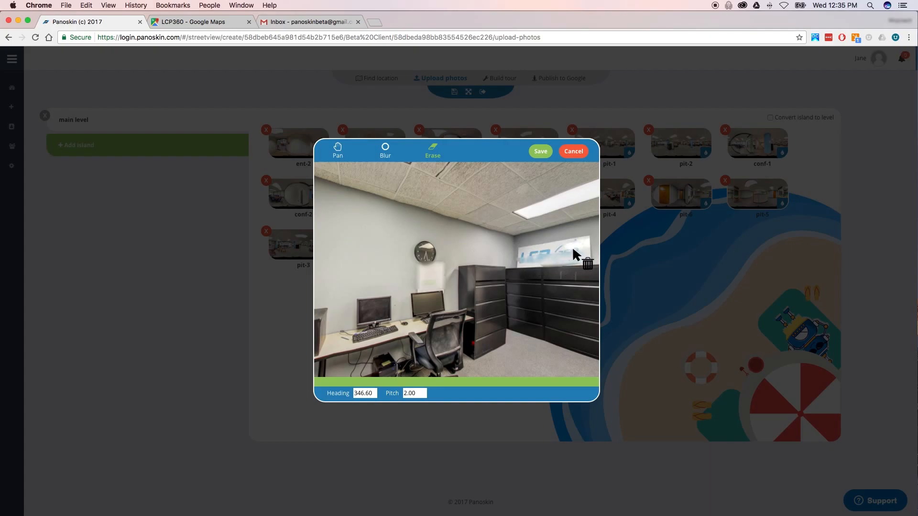
pyautogui.moveTo(584, 234)
pyautogui.mouseDown()
pyautogui.moveTo(557, 232)
pyautogui.moveTo(490, 263)
pyautogui.moveTo(543, 289)
pyautogui.moveTo(589, 285)
pyautogui.moveTo(597, 263)
pyautogui.moveTo(588, 240)
pyautogui.mouseUp()
pyautogui.moveTo(467, 253)
pyautogui.mouseDown()
pyautogui.moveTo(397, 251)
pyautogui.moveTo(432, 315)
pyautogui.moveTo(477, 271)
pyautogui.moveTo(459, 252)
pyautogui.moveTo(475, 267)
pyautogui.mouseUp()
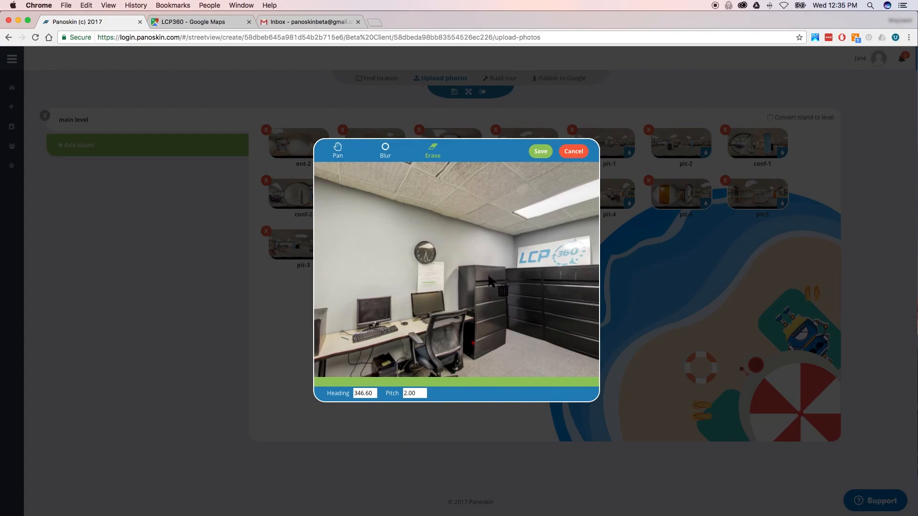
# - Try saving the panorama, dismiss the blur-not-ready notice, and close the editor unsaved
pyautogui.click(338, 149)
pyautogui.moveTo(367, 257); pyautogui.dragTo(420, 262)
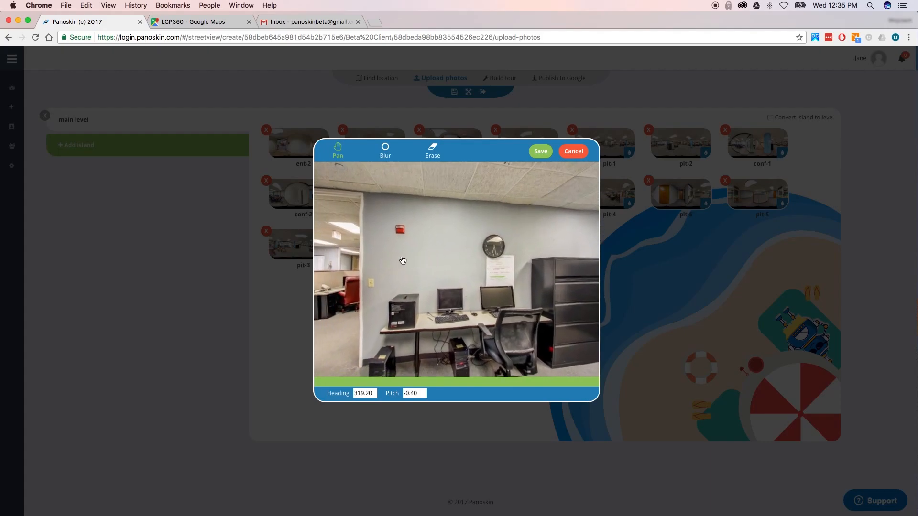
pyautogui.moveTo(365, 260); pyautogui.dragTo(453, 258)
pyautogui.moveTo(354, 260); pyautogui.dragTo(494, 261)
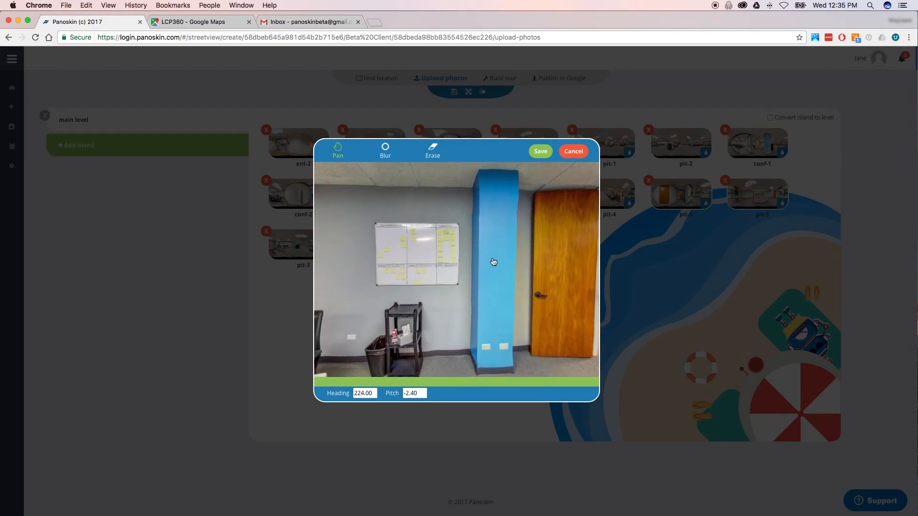
pyautogui.click(540, 151)
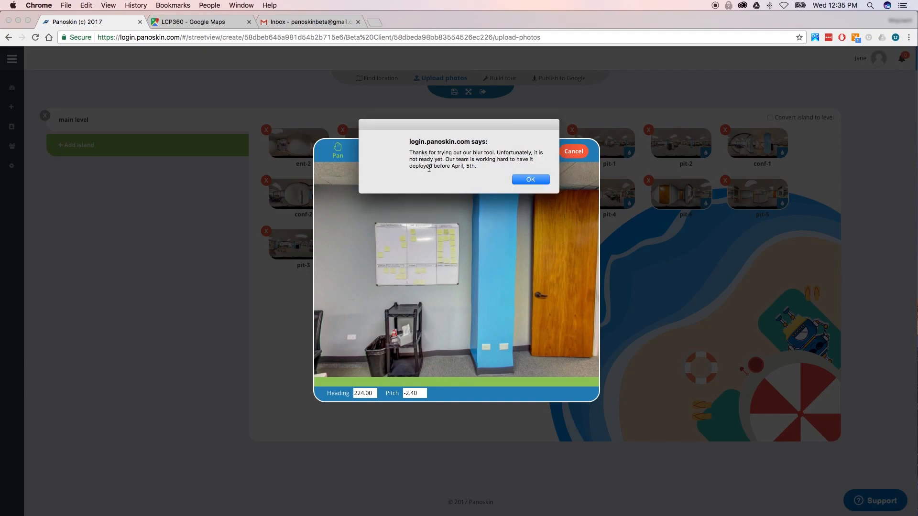
pyautogui.click(531, 180)
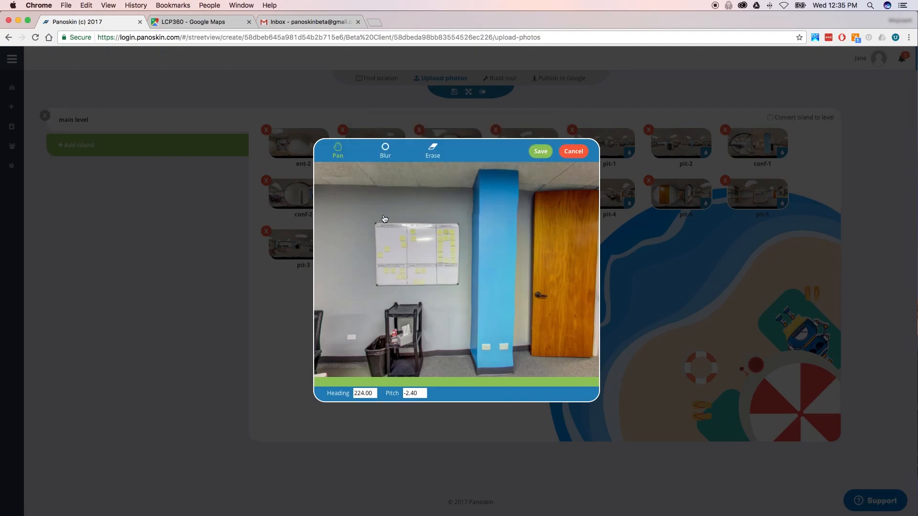
pyautogui.moveTo(368, 225); pyautogui.dragTo(510, 237)
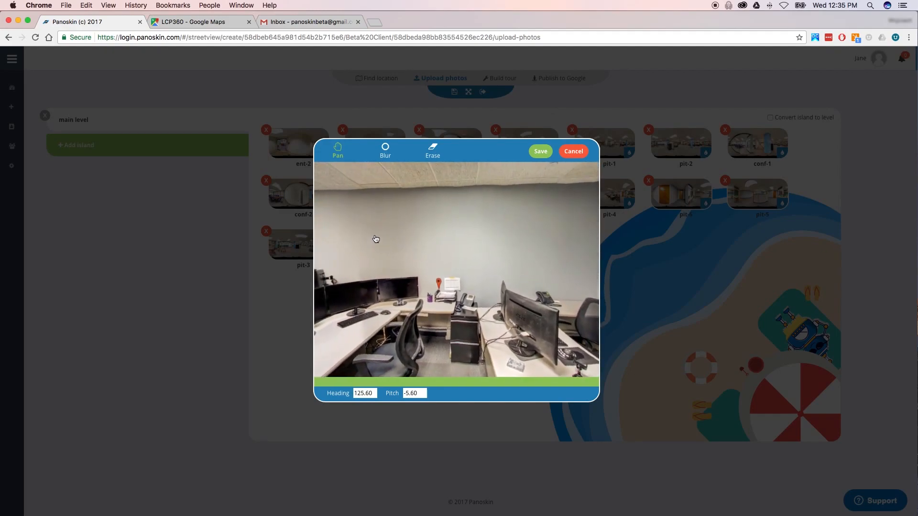
pyautogui.click(570, 152)
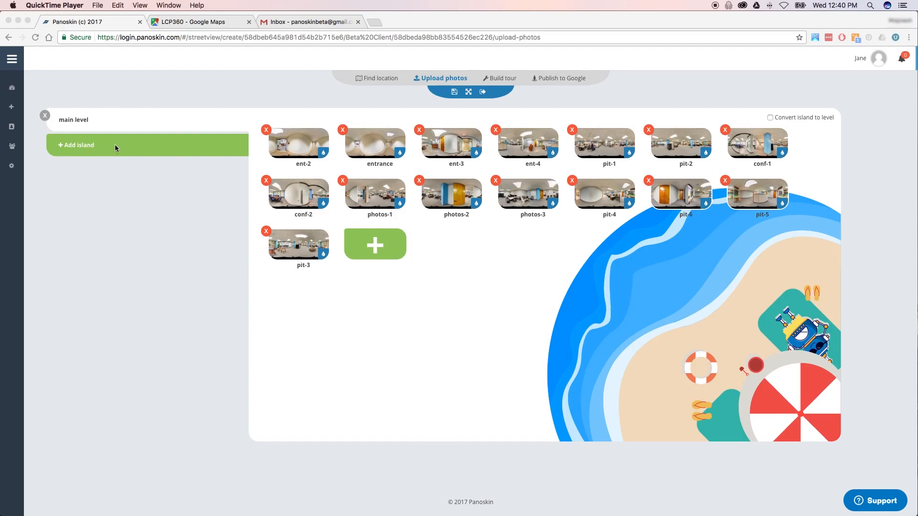
# - Add two new islands named level two and level three
pyautogui.click(96, 145)
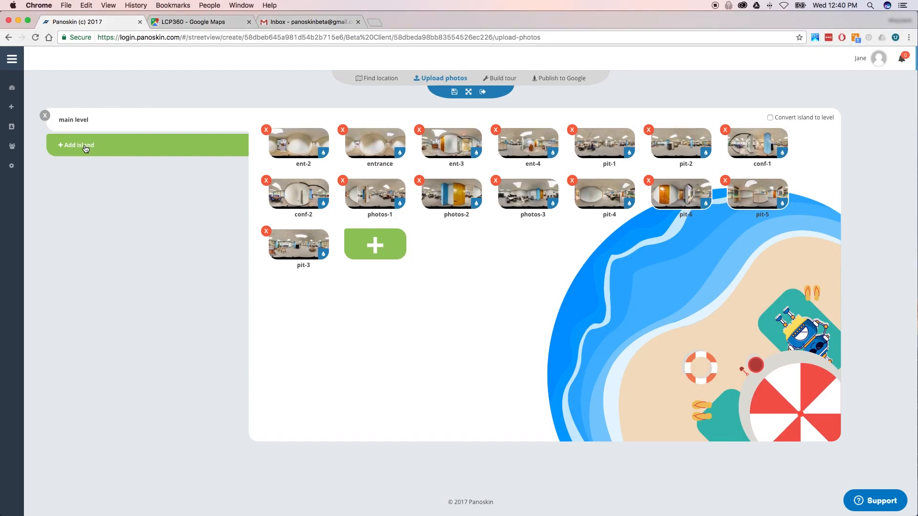
pyautogui.click(86, 148)
pyautogui.tripleClick(90, 146)
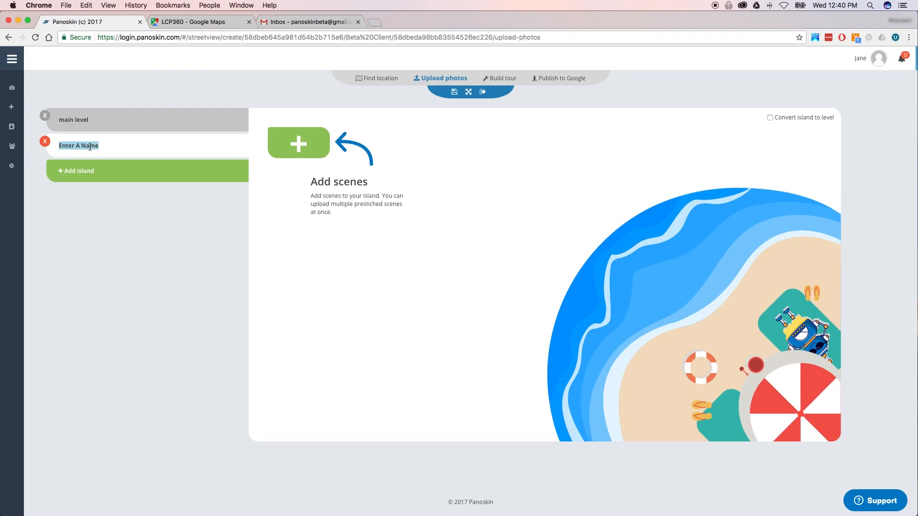
pyautogui.write('level two')
pyautogui.click(100, 170)
pyautogui.tripleClick(89, 169)
pyautogui.write('l three')
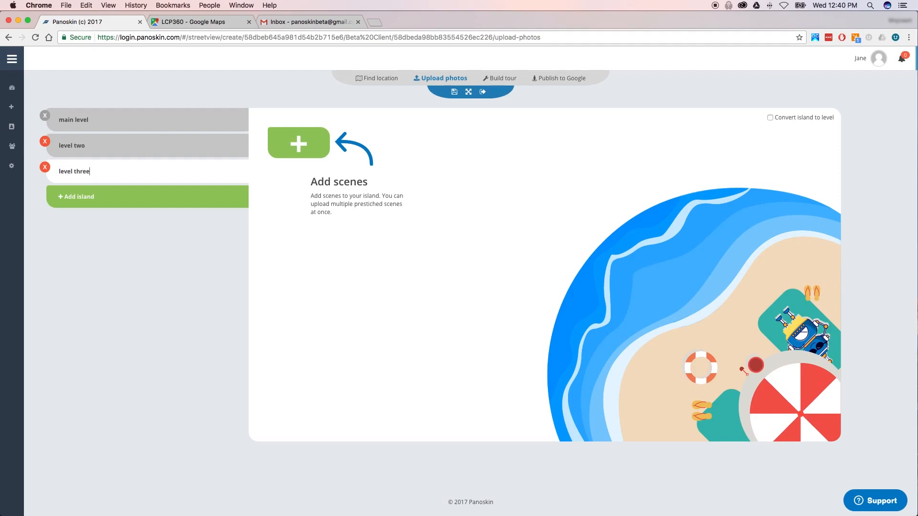
# - Add a level four island, then delete it again
pyautogui.click(85, 195)
pyautogui.doubleClick(87, 197)
pyautogui.tripleClick(87, 198)
pyautogui.write('level four')
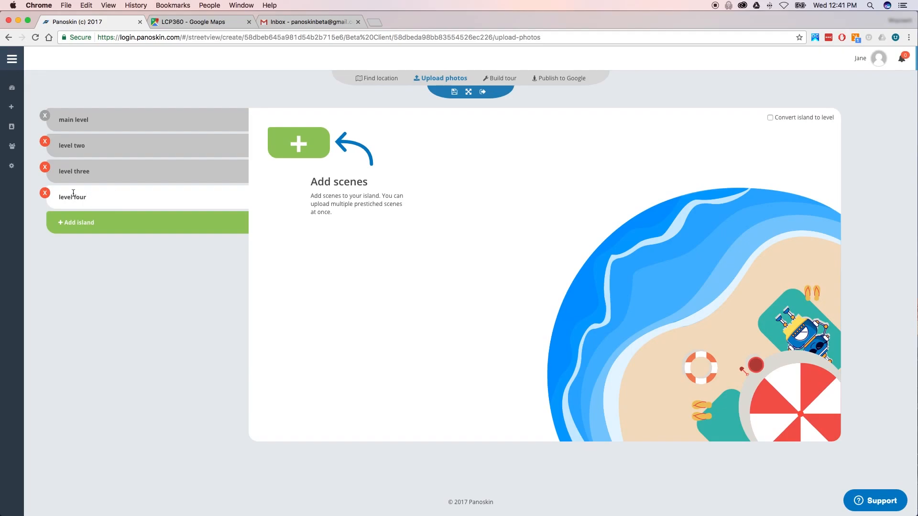
pyautogui.click(45, 194)
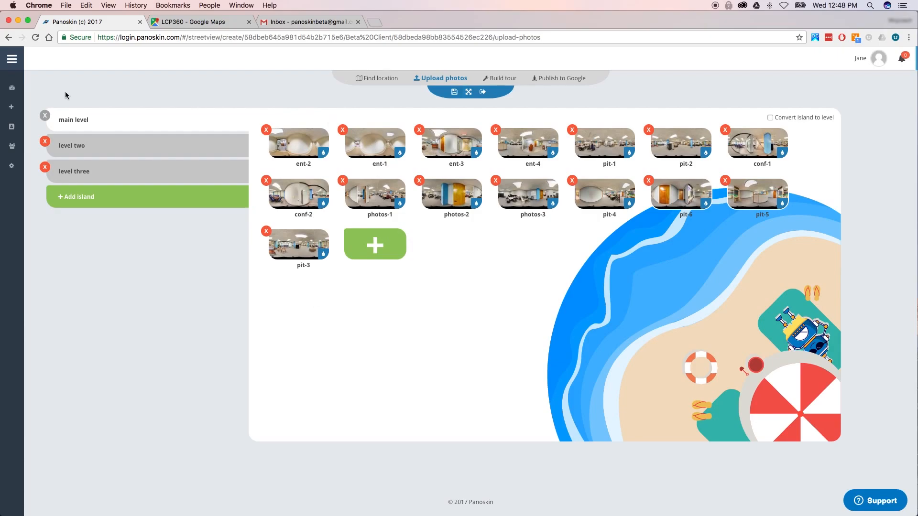
# - Attempt deleting main level, which is blocked since it holds scenes, then save the tour
pyautogui.click(46, 117)
pyautogui.click(455, 93)
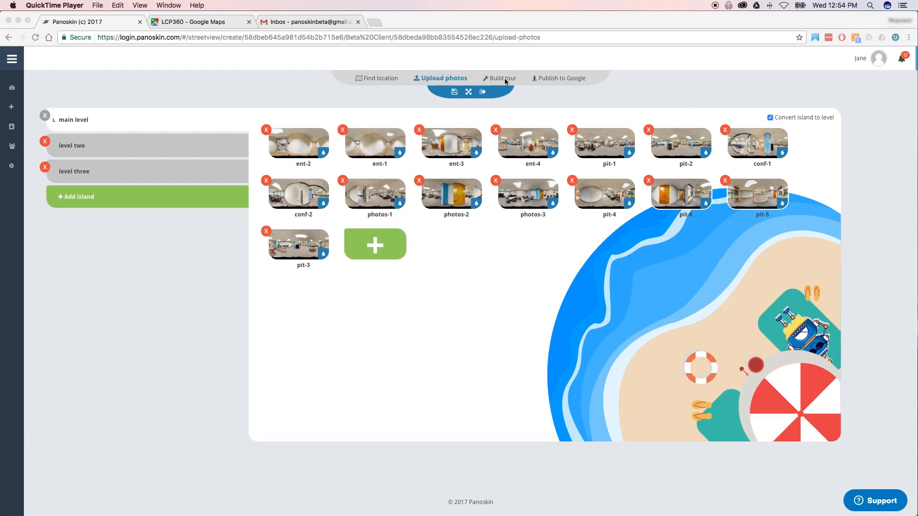
# - Open Build tour and toggle the level bars, leaving main level's 15 scenes expanded
pyautogui.click(505, 81)
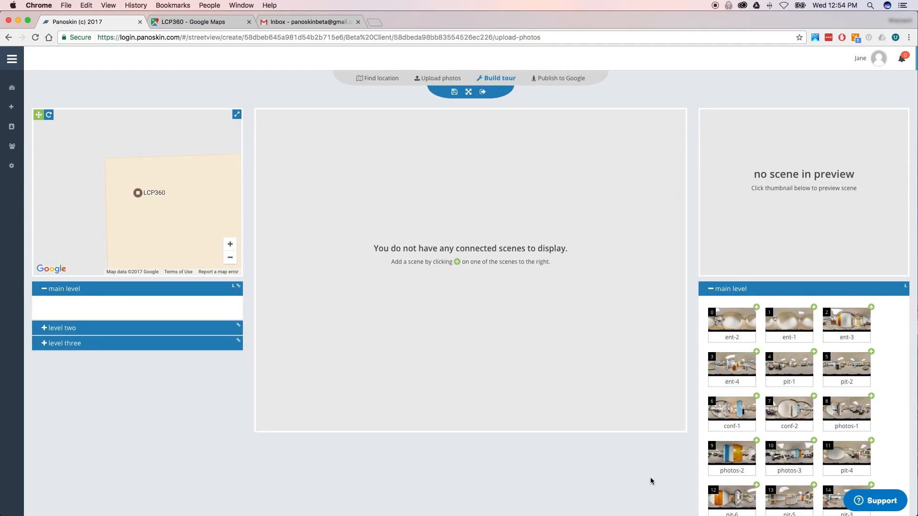
pyautogui.scroll(-3, 652, 487)
pyautogui.scroll(2, 651, 487)
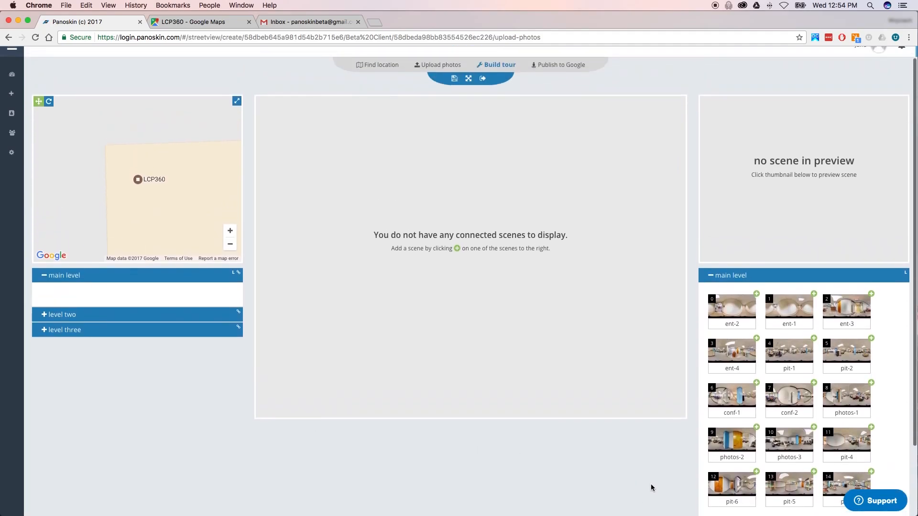
pyautogui.scroll(-2, 695, 297)
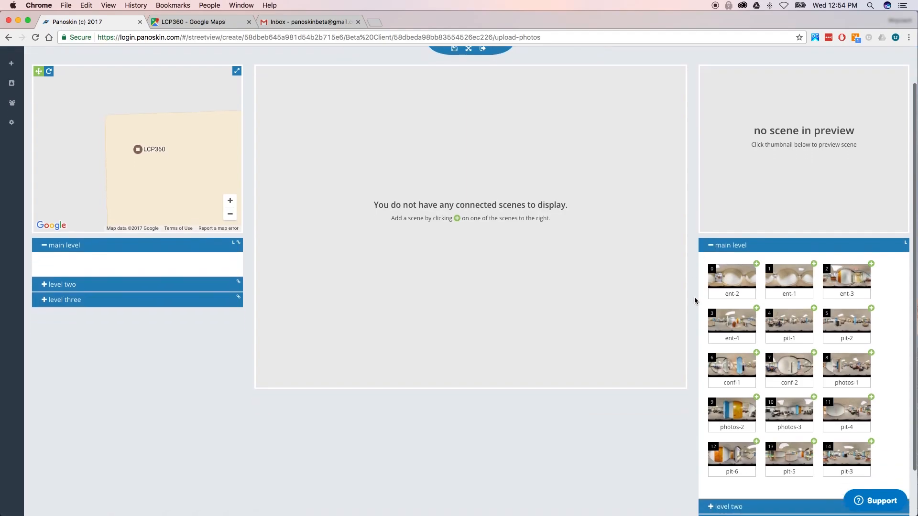
pyautogui.click(723, 206)
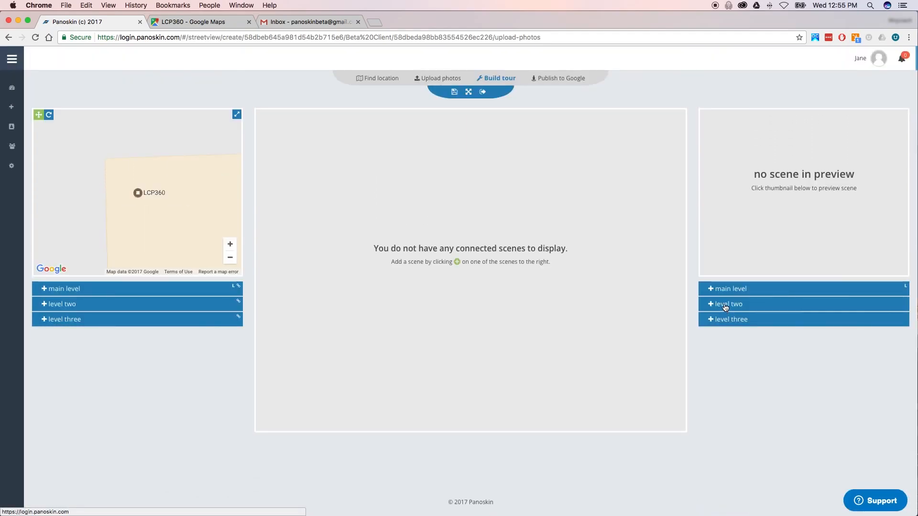
pyautogui.click(727, 307)
pyautogui.click(728, 342)
pyautogui.click(723, 290)
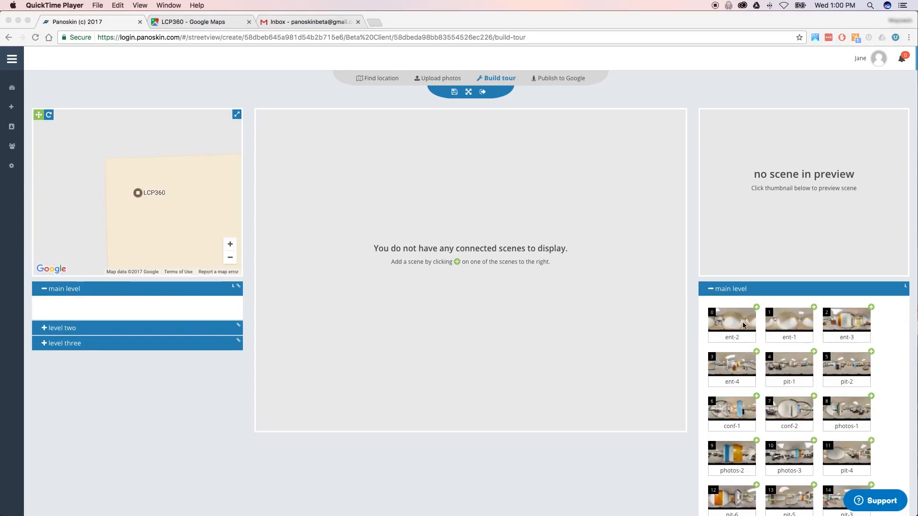
# - Preview ent-2 enlarged and back to normal size, then preview the ent-1 panorama
pyautogui.click(740, 325)
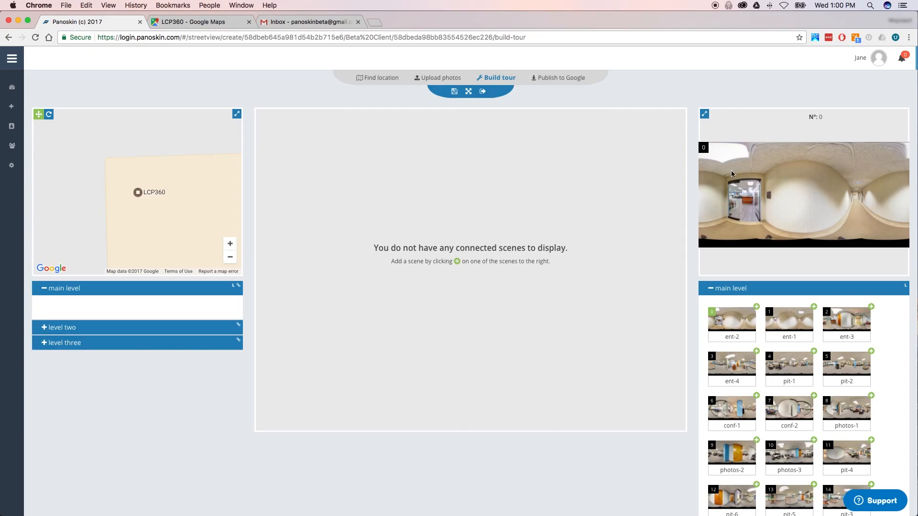
pyautogui.click(705, 116)
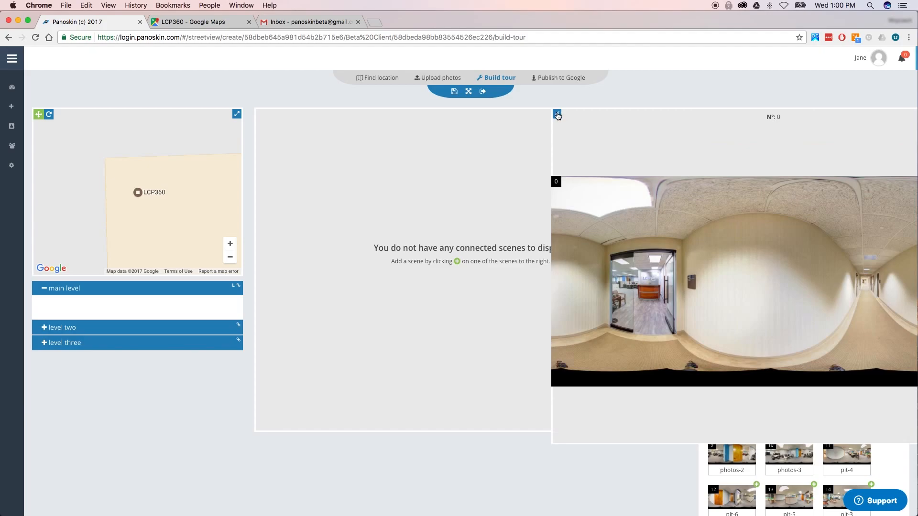
pyautogui.click(557, 115)
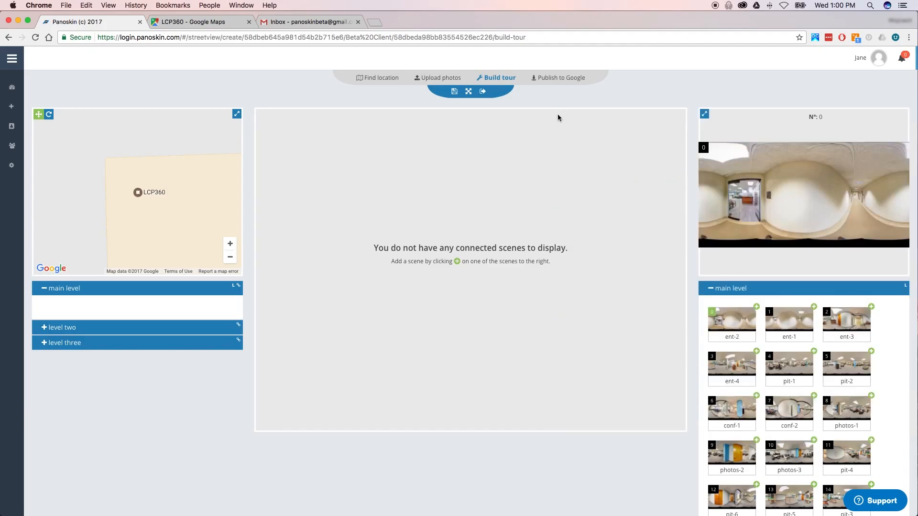
pyautogui.click(789, 323)
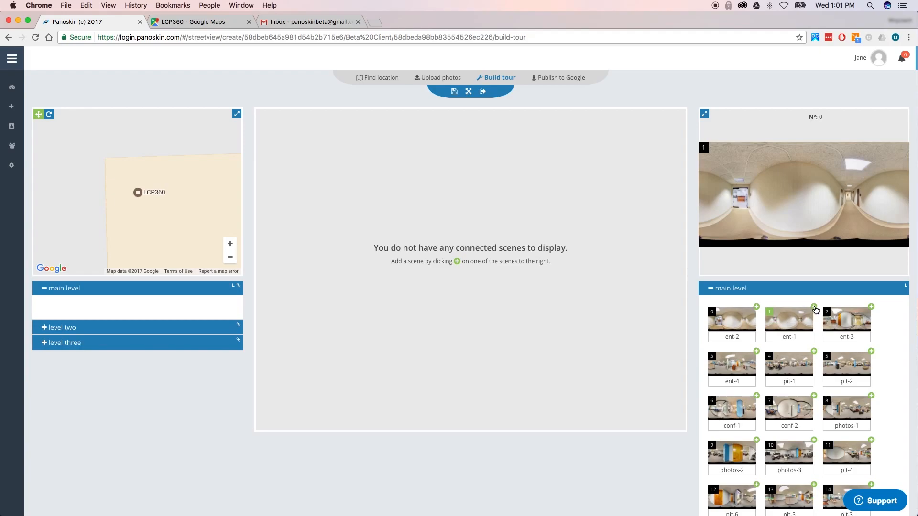
# - Add ent-1 as the first scene and set its north facing down the hallway toward the glass door
pyautogui.click(815, 307)
pyautogui.moveTo(308, 293)
pyautogui.mouseDown()
pyautogui.moveTo(373, 289)
pyautogui.moveTo(352, 303)
pyautogui.moveTo(438, 311)
pyautogui.moveTo(528, 308)
pyautogui.moveTo(514, 307)
pyautogui.mouseUp()
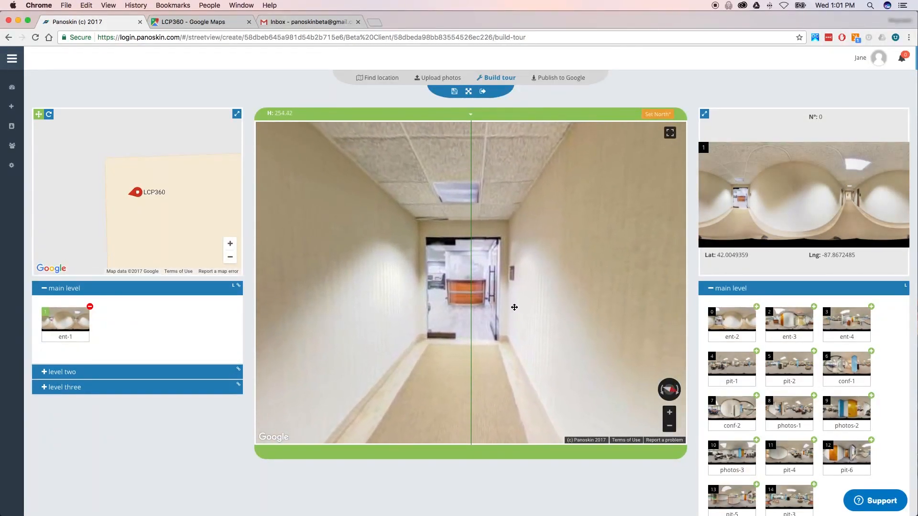
pyautogui.moveTo(396, 300)
pyautogui.mouseDown()
pyautogui.moveTo(382, 299)
pyautogui.moveTo(396, 299)
pyautogui.mouseUp()
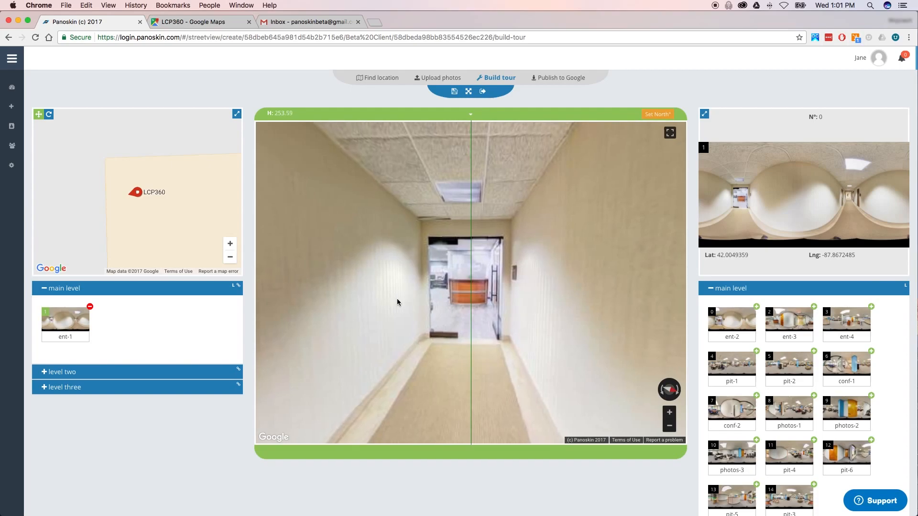
pyautogui.click(655, 115)
# - Preview ent-2, toggle its preview size, and open the dialog linking it to ent-1
pyautogui.click(735, 325)
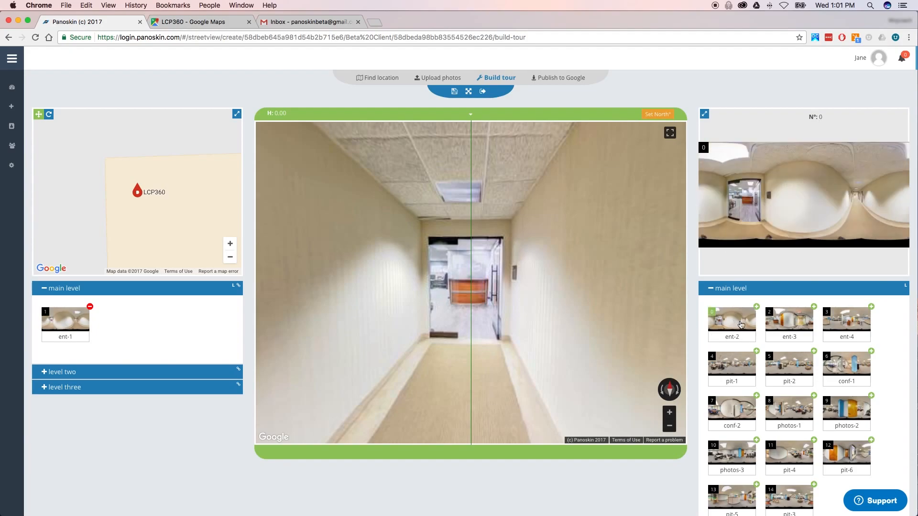
pyautogui.click(705, 115)
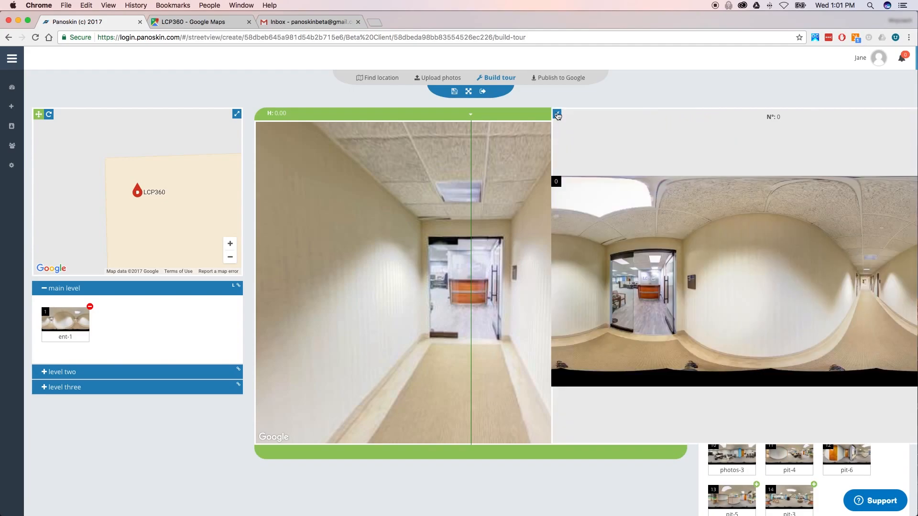
pyautogui.click(557, 114)
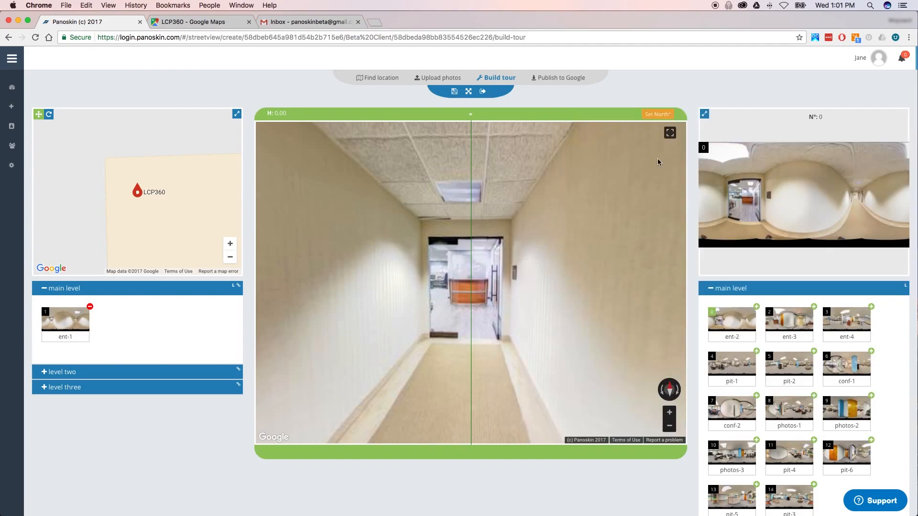
pyautogui.click(757, 307)
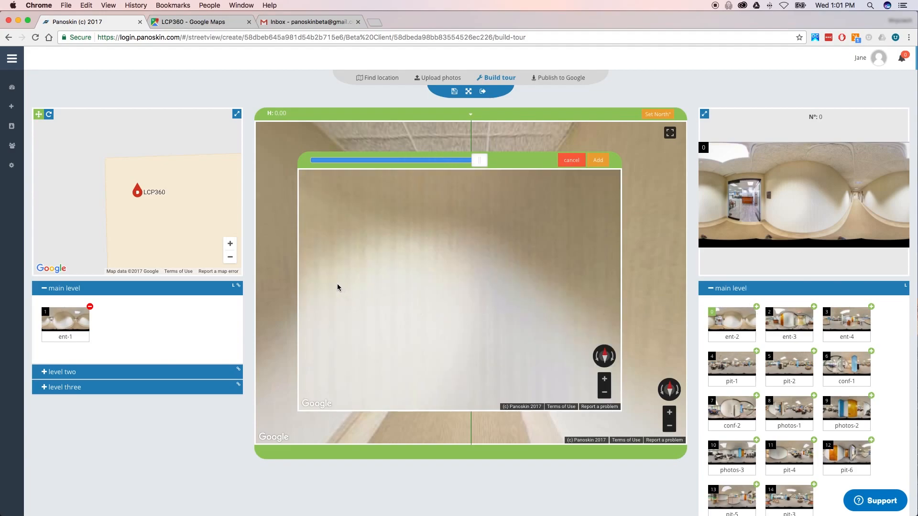
# - Line up ent-2 with ent-1 on the glass doorway using panning and the blend slider, then add the link
pyautogui.moveTo(373, 285); pyautogui.dragTo(478, 293)
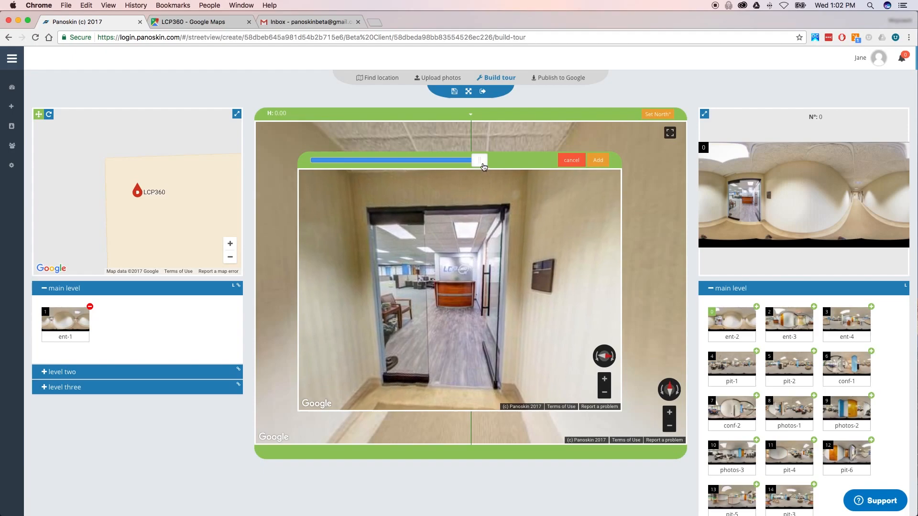
pyautogui.moveTo(483, 165); pyautogui.dragTo(388, 163)
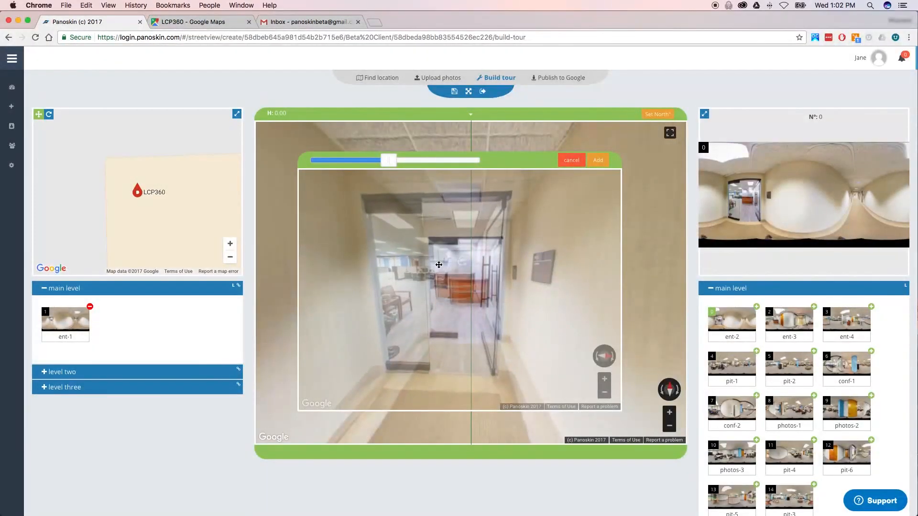
pyautogui.moveTo(439, 264); pyautogui.dragTo(459, 273)
pyautogui.moveTo(379, 168); pyautogui.dragTo(483, 174)
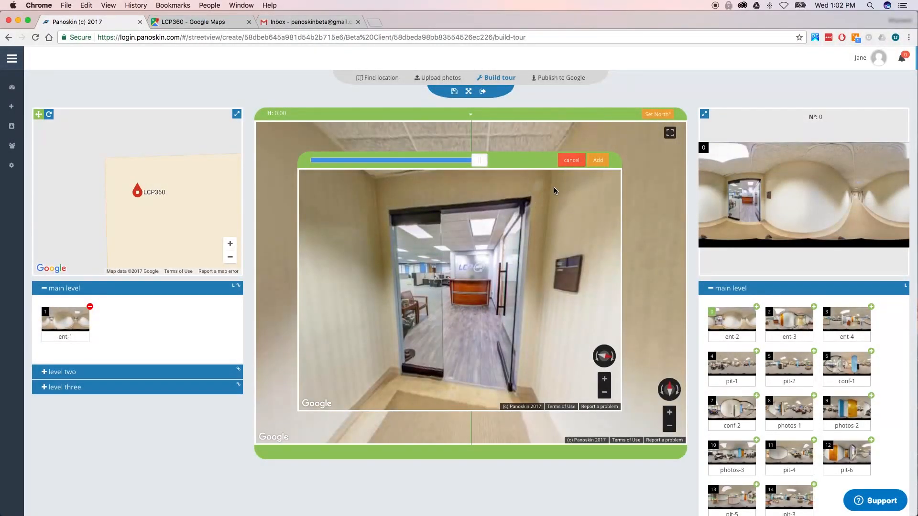
pyautogui.click(602, 163)
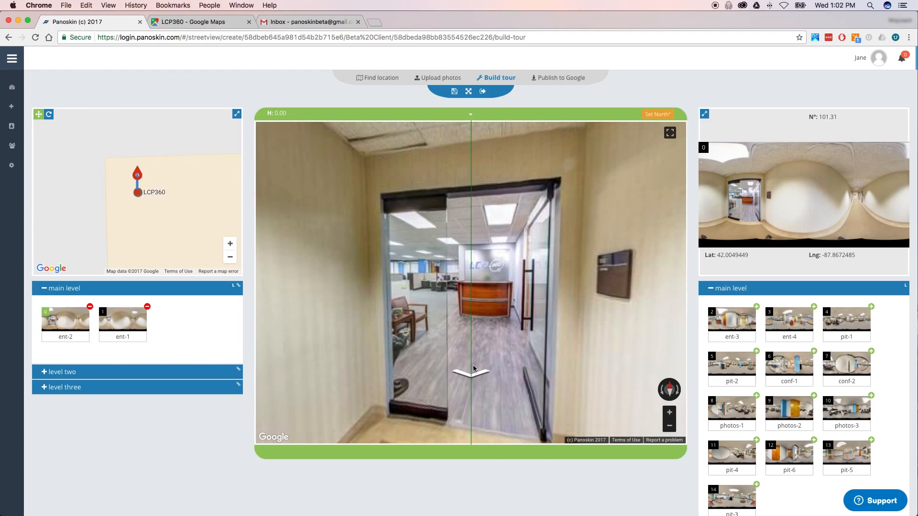
pyautogui.click(478, 379)
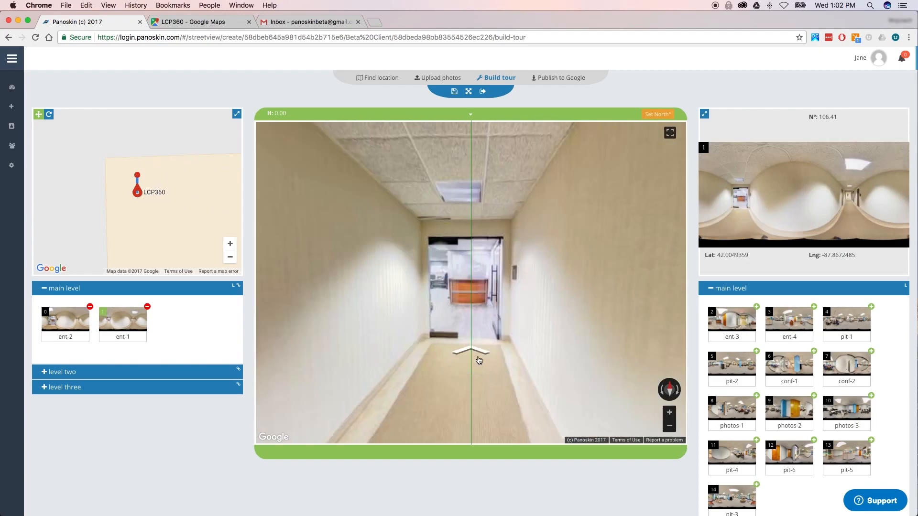
pyautogui.click(479, 354)
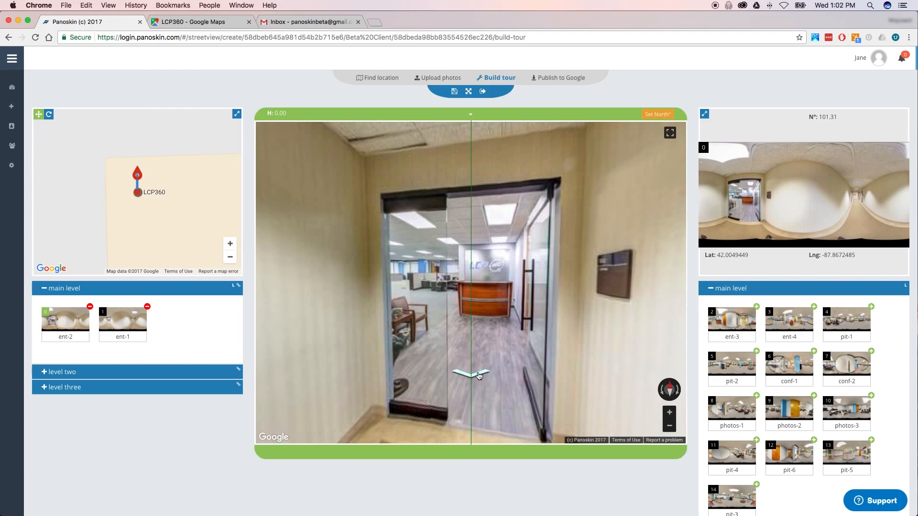
pyautogui.click(478, 376)
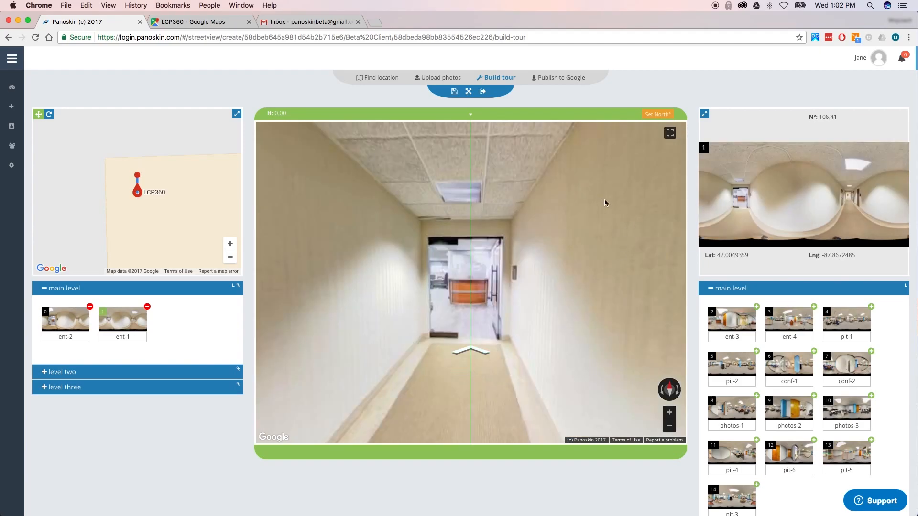
pyautogui.click(478, 351)
pyautogui.click(476, 376)
pyautogui.click(669, 134)
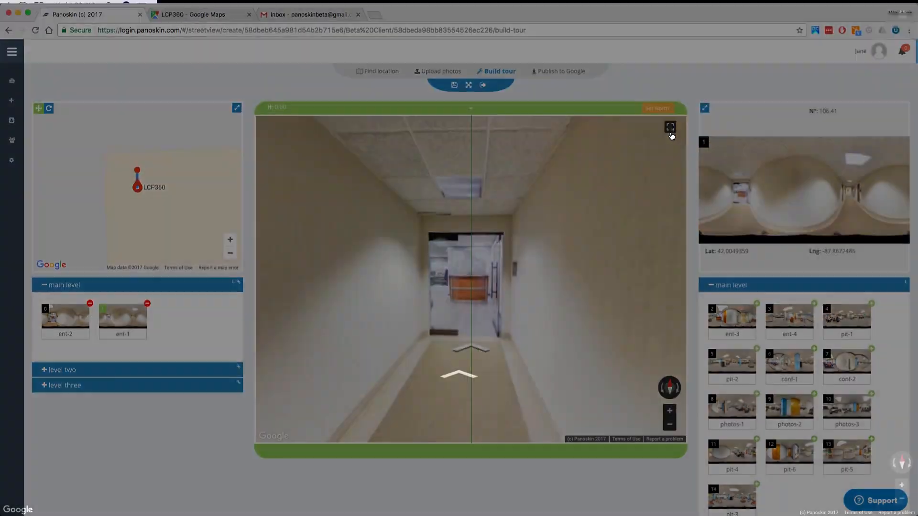
pyautogui.click(465, 377)
pyautogui.moveTo(354, 319); pyautogui.dragTo(378, 306)
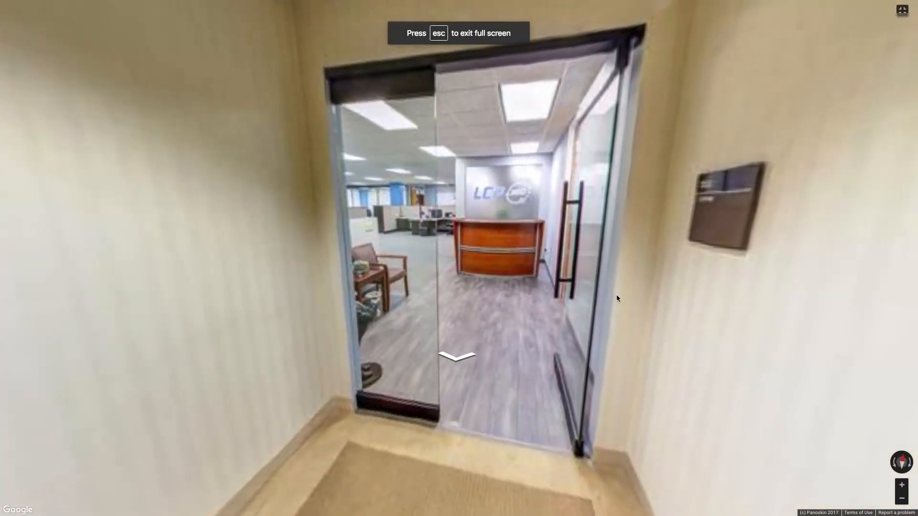
pyautogui.moveTo(628, 296); pyautogui.dragTo(402, 296)
pyautogui.moveTo(770, 266); pyautogui.dragTo(296, 287)
pyautogui.moveTo(580, 276); pyautogui.dragTo(478, 306)
pyautogui.click(480, 312)
pyautogui.moveTo(617, 267); pyautogui.dragTo(282, 248)
pyautogui.moveTo(592, 249); pyautogui.dragTo(306, 240)
pyautogui.moveTo(669, 227); pyautogui.dragTo(483, 217)
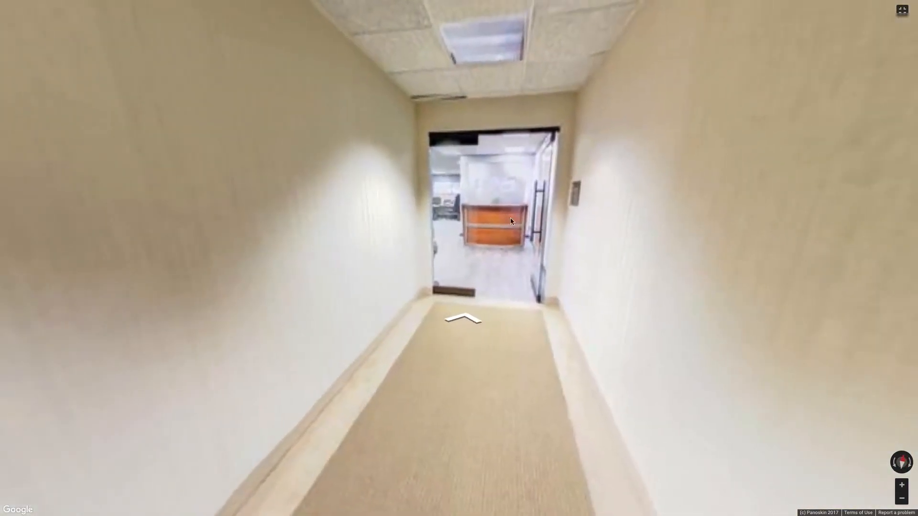
pyautogui.click(902, 10)
pyautogui.moveTo(601, 205); pyautogui.dragTo(515, 225)
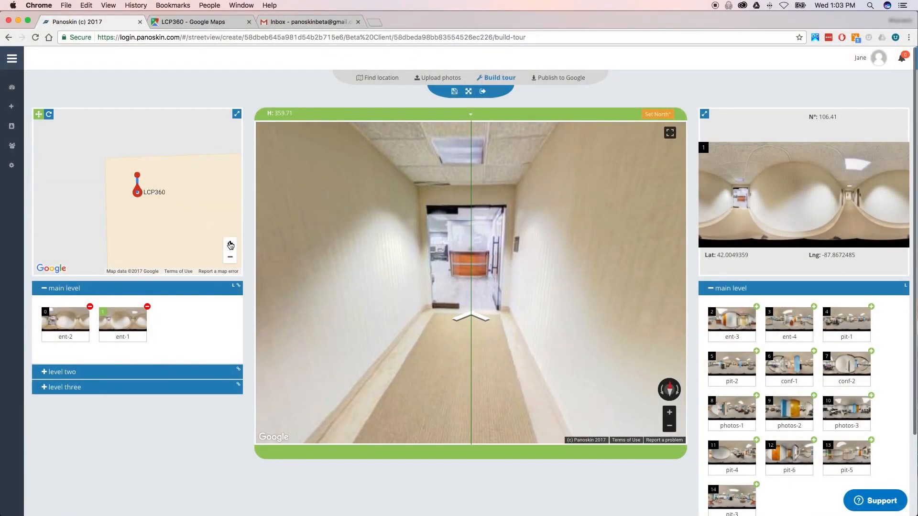
# - Drag the ent-2 pin just south of the LCP360 marker and turn the panorama to check its heading
pyautogui.moveTo(208, 225); pyautogui.dragTo(184, 212)
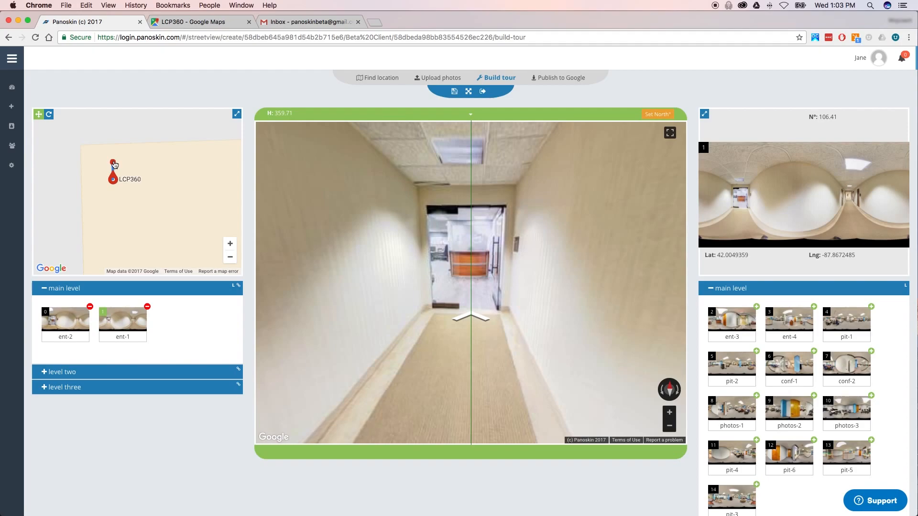
pyautogui.moveTo(113, 162)
pyautogui.mouseDown()
pyautogui.moveTo(123, 163)
pyautogui.moveTo(101, 163)
pyautogui.moveTo(128, 163)
pyautogui.moveTo(113, 157)
pyautogui.mouseUp()
pyautogui.moveTo(113, 157)
pyautogui.mouseDown()
pyautogui.moveTo(98, 191)
pyautogui.moveTo(125, 198)
pyautogui.moveTo(115, 206)
pyautogui.mouseUp()
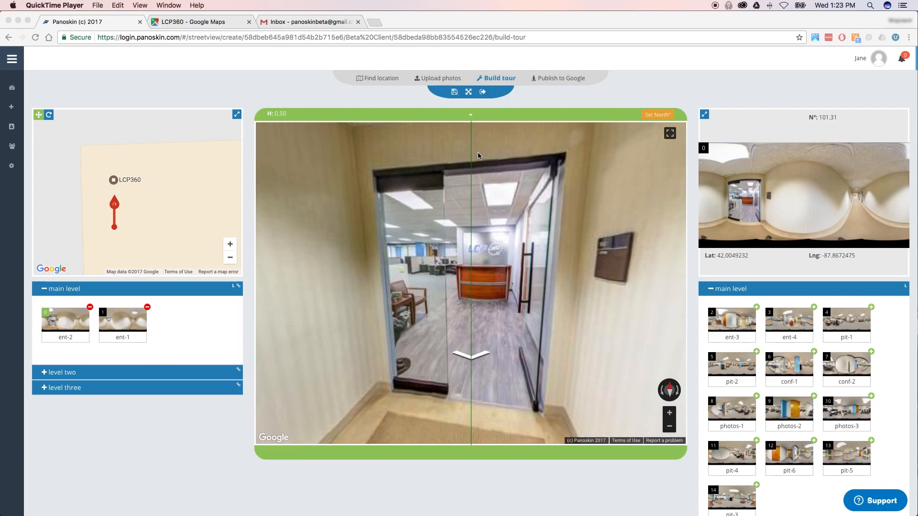
pyautogui.click(456, 270)
pyautogui.moveTo(445, 270)
pyautogui.mouseDown()
pyautogui.moveTo(347, 272)
pyautogui.moveTo(440, 272)
pyautogui.moveTo(439, 259)
pyautogui.moveTo(429, 266)
pyautogui.mouseUp()
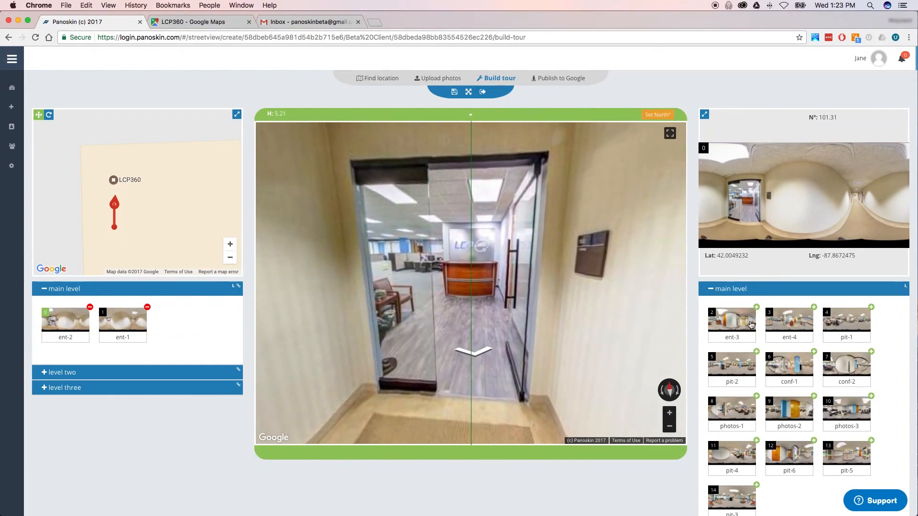
# - Preview the ent-3 lobby panorama, briefly enlarging it for a closer look
pyautogui.click(735, 326)
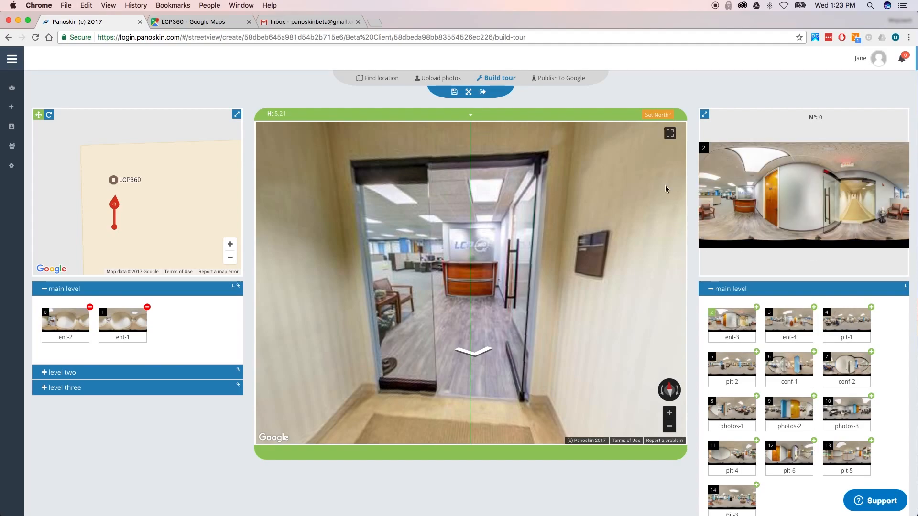
pyautogui.click(705, 115)
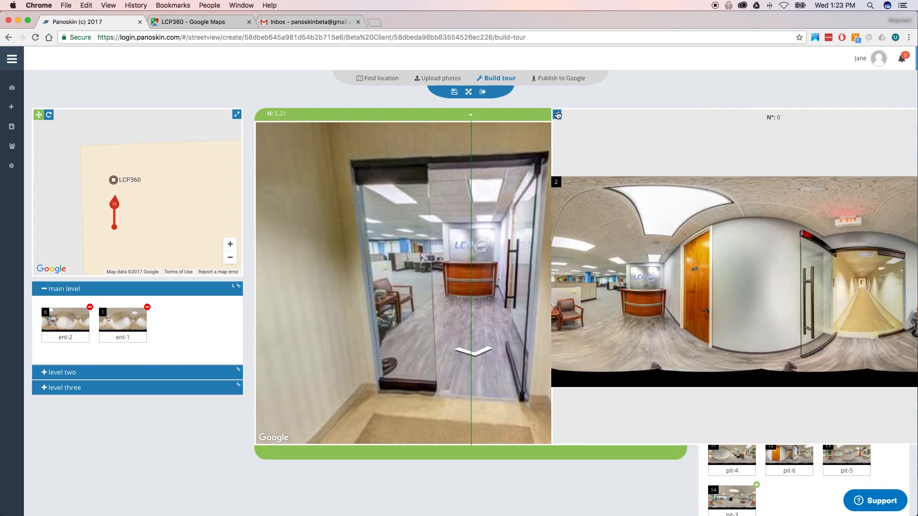
pyautogui.click(557, 115)
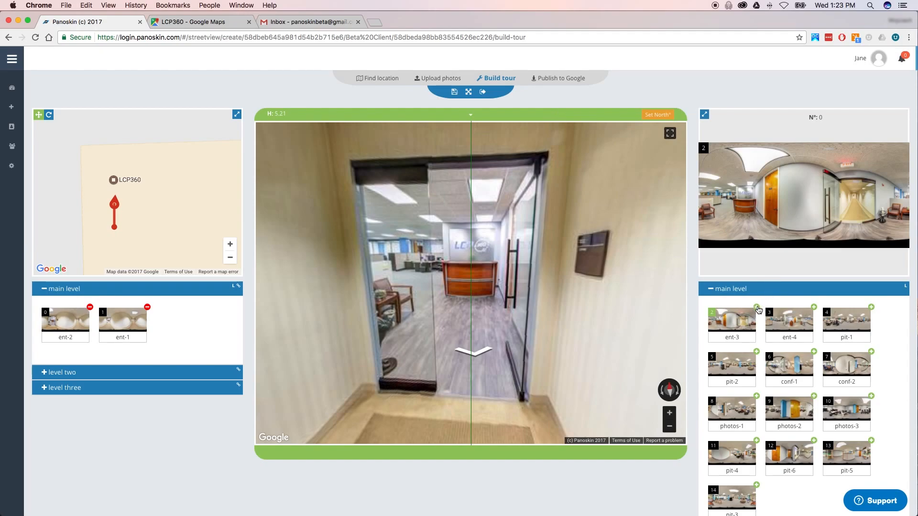
# - Link ent-3 to the current scene, aligned with the overlay blend slider, and look around the lobby
pyautogui.click(759, 310)
pyautogui.moveTo(420, 281); pyautogui.dragTo(457, 272)
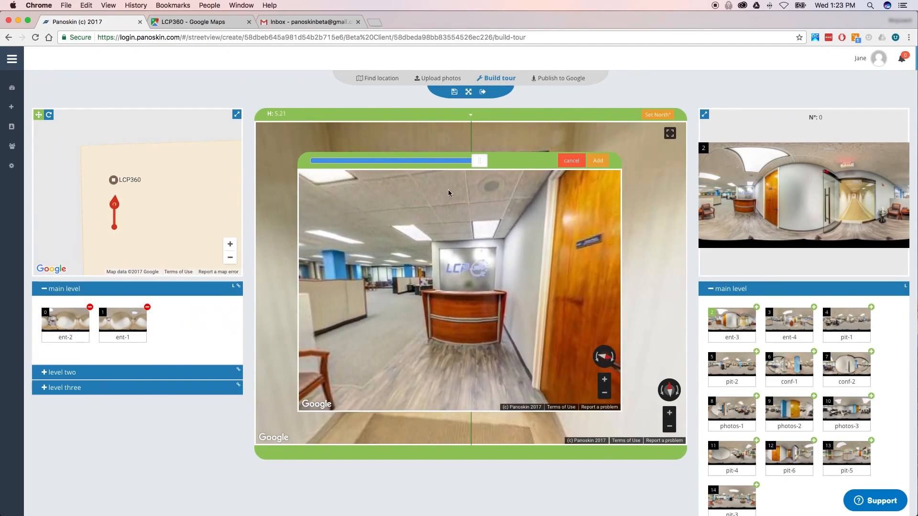
pyautogui.moveTo(478, 162); pyautogui.dragTo(392, 161)
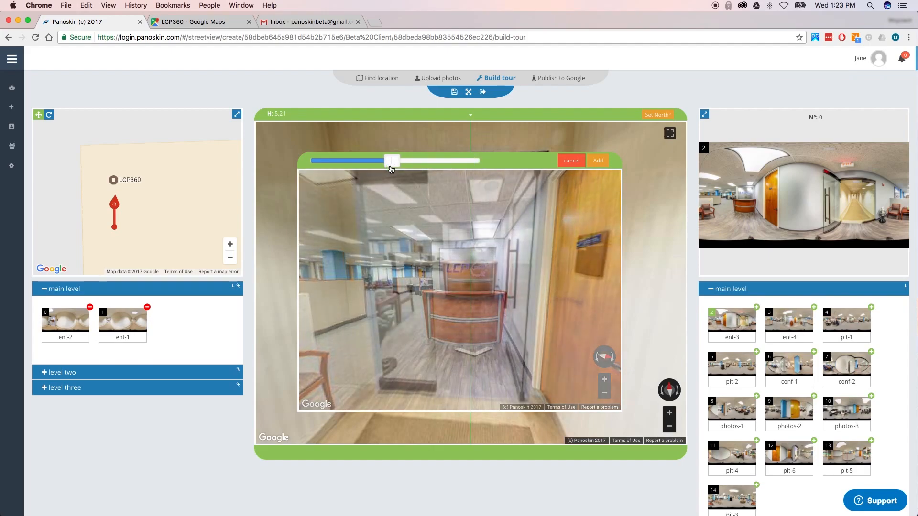
pyautogui.moveTo(480, 241); pyautogui.dragTo(485, 236)
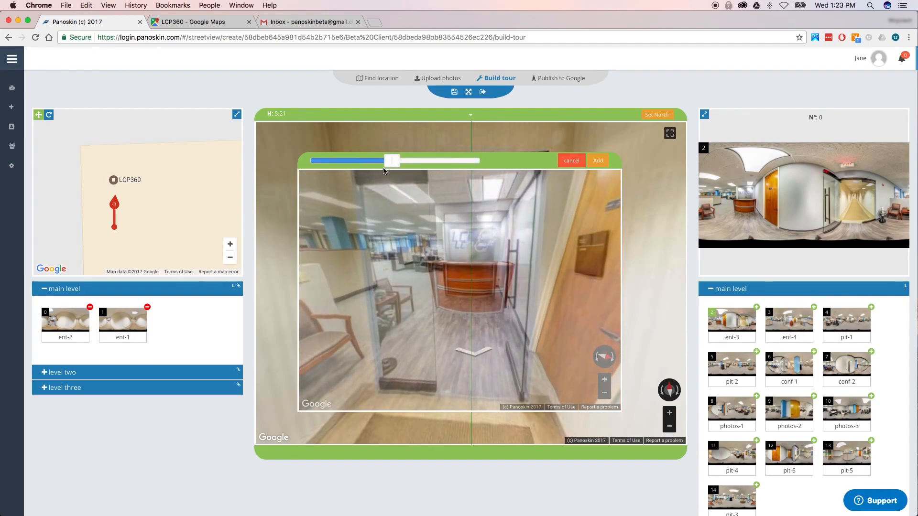
pyautogui.moveTo(385, 172); pyautogui.dragTo(504, 165)
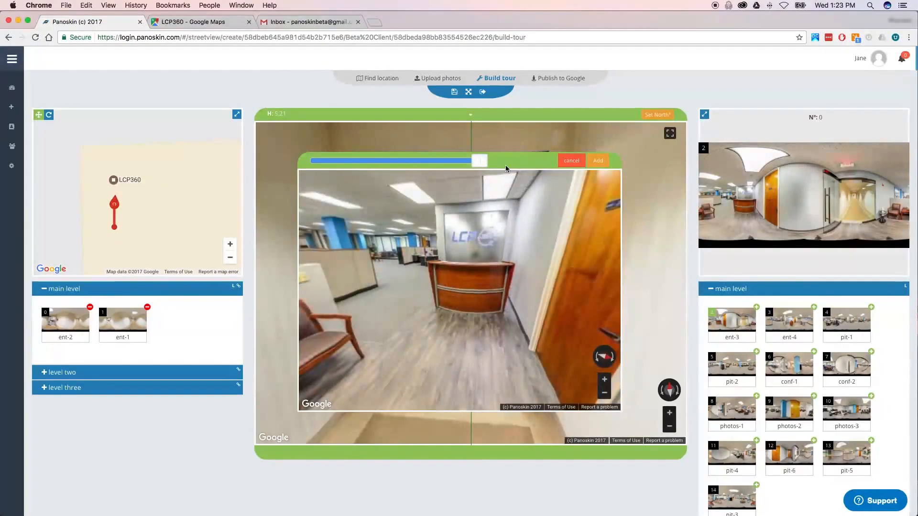
pyautogui.click(598, 161)
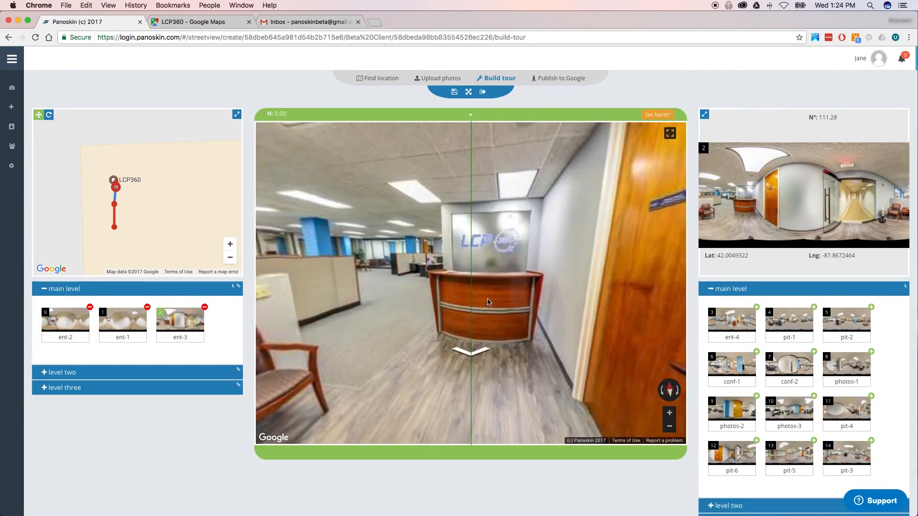
pyautogui.moveTo(429, 263); pyautogui.dragTo(507, 252)
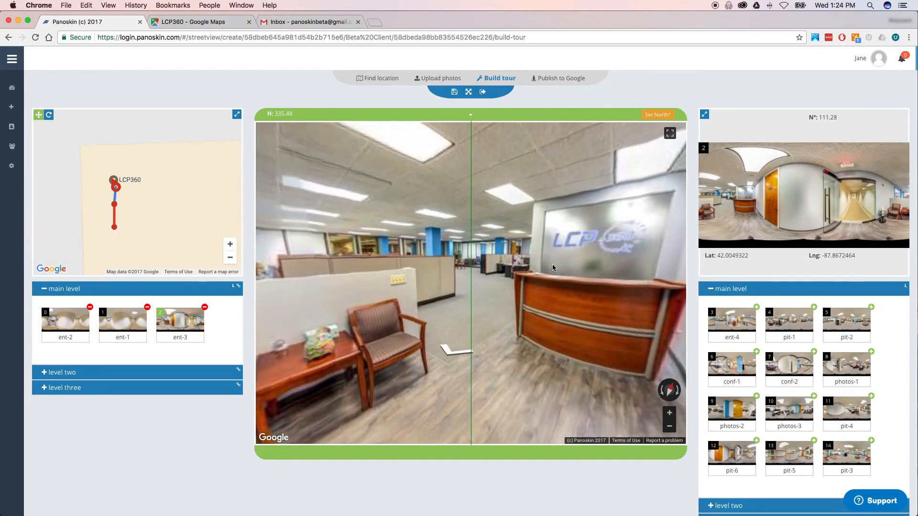
# - Preview the ent-4 cubicle panorama, briefly enlarging it for a closer look
pyautogui.click(735, 326)
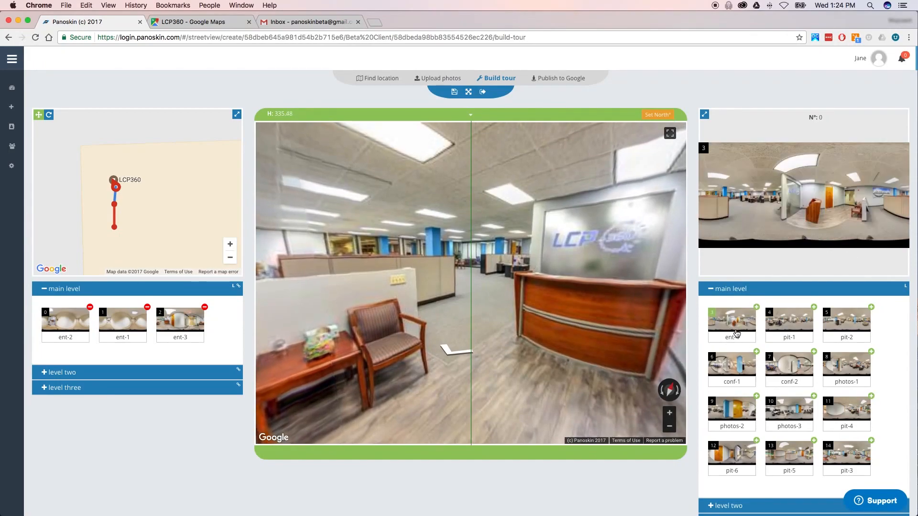
pyautogui.click(704, 115)
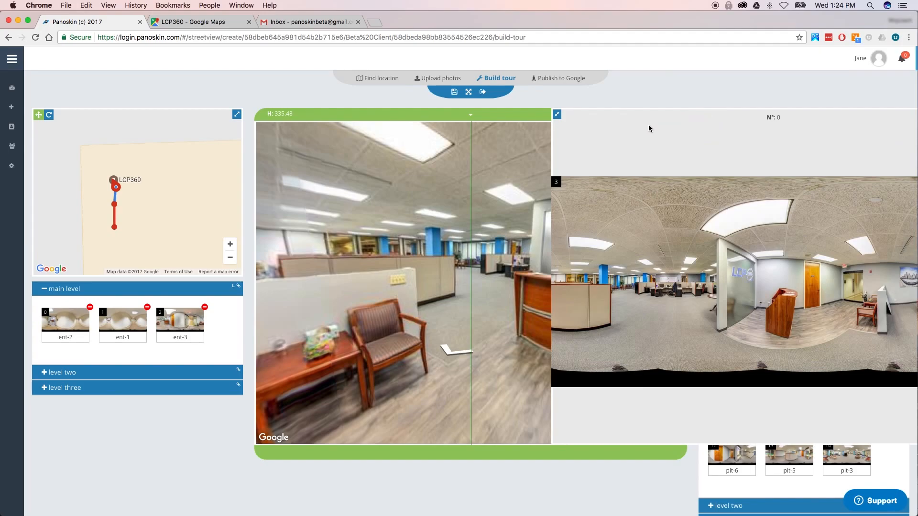
pyautogui.click(557, 115)
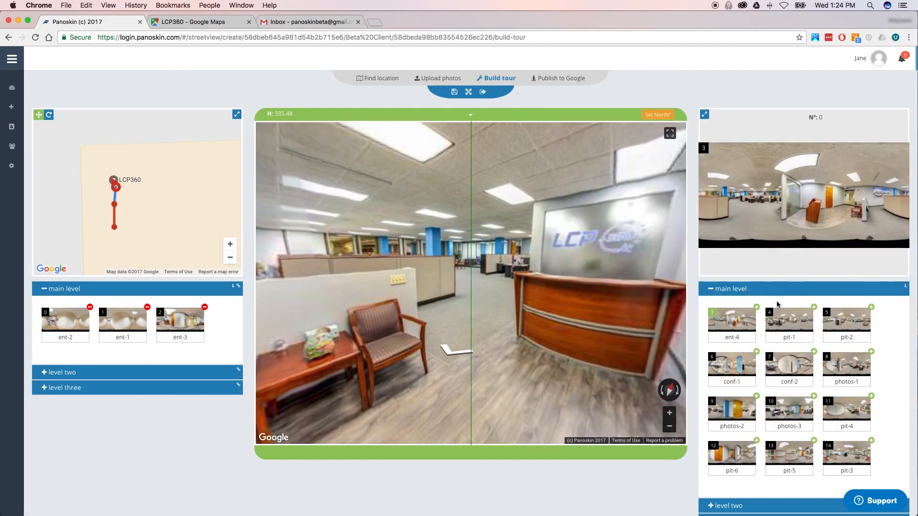
# - Link ent-4 from the lobby view, matching headings with the opacity slider, and add it
pyautogui.click(756, 308)
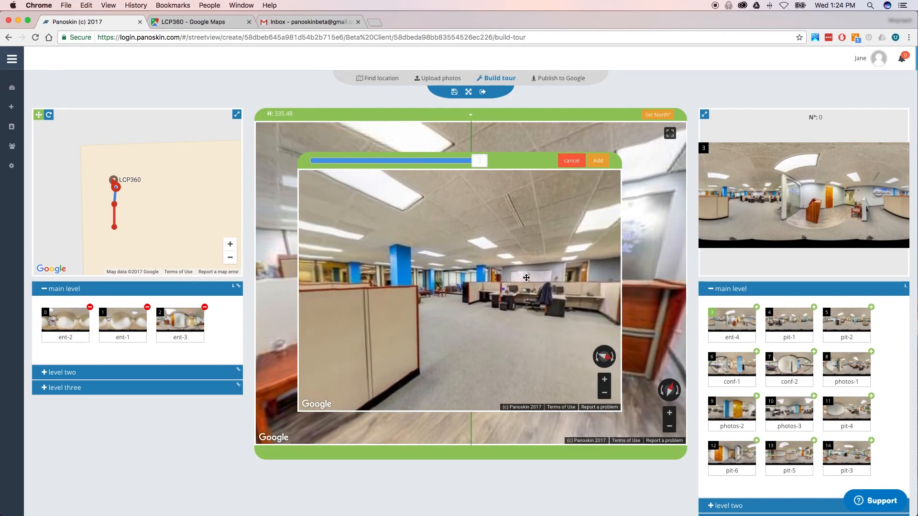
pyautogui.moveTo(470, 267); pyautogui.dragTo(471, 264)
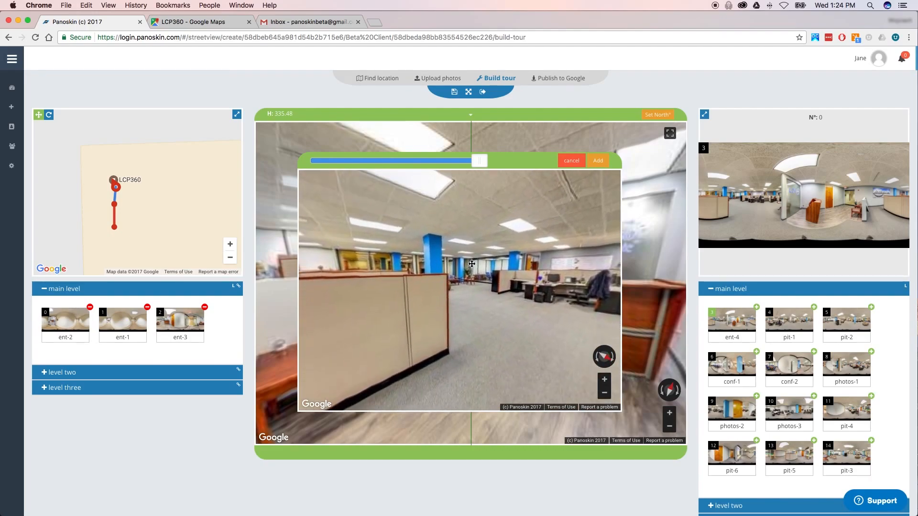
pyautogui.moveTo(479, 160)
pyautogui.mouseDown()
pyautogui.moveTo(312, 162)
pyautogui.moveTo(480, 174)
pyautogui.mouseUp()
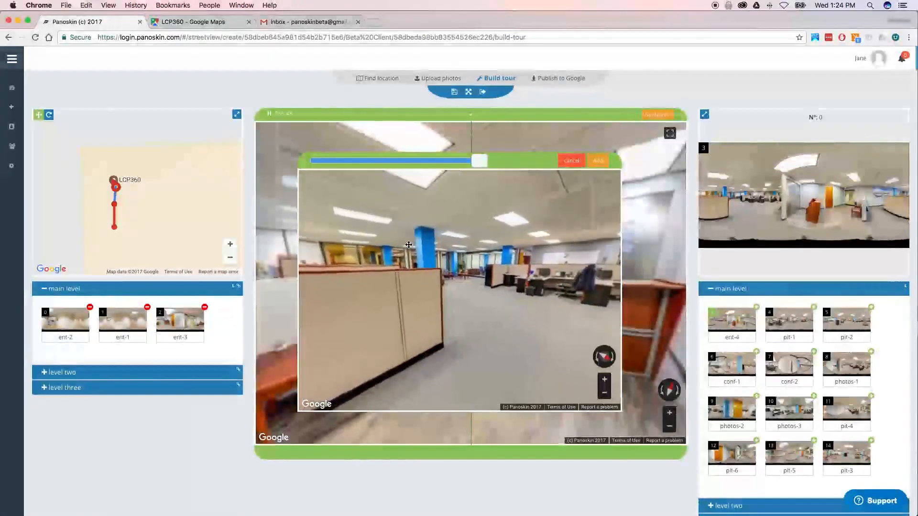
pyautogui.moveTo(482, 163); pyautogui.dragTo(321, 178)
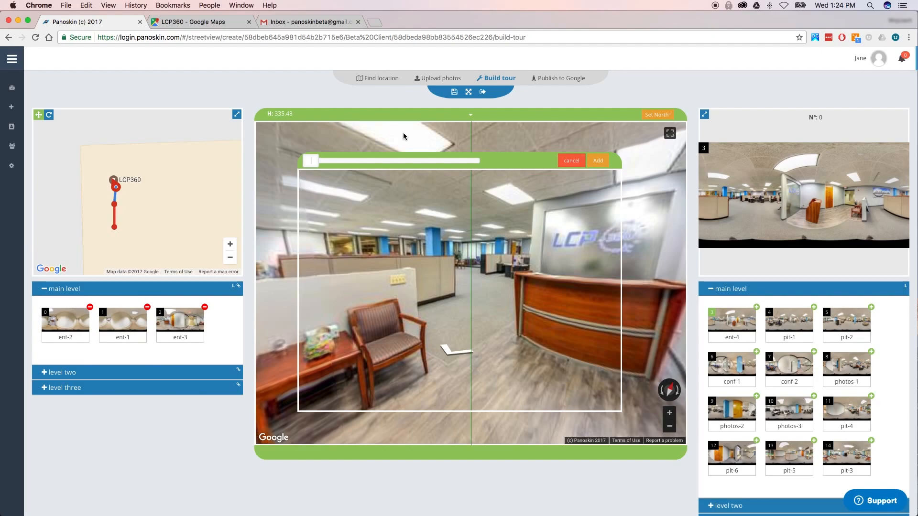
pyautogui.moveTo(404, 135); pyautogui.dragTo(428, 139)
pyautogui.moveTo(369, 140); pyautogui.dragTo(392, 136)
pyautogui.moveTo(312, 160); pyautogui.dragTo(410, 161)
pyautogui.moveTo(474, 266); pyautogui.dragTo(490, 251)
pyautogui.moveTo(408, 161); pyautogui.dragTo(488, 170)
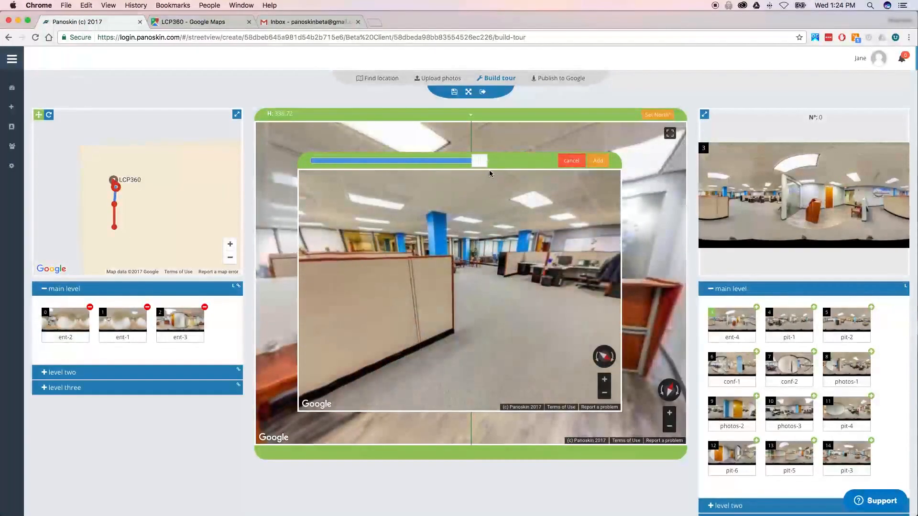
pyautogui.click(599, 161)
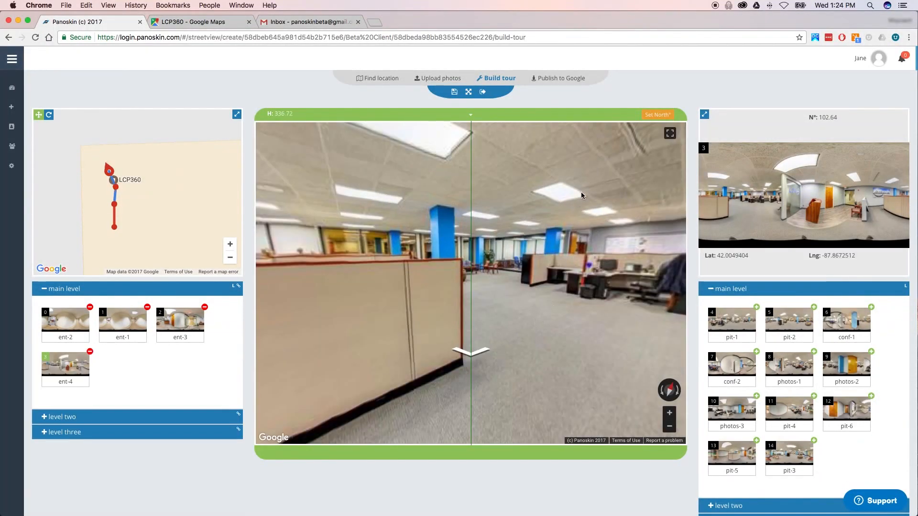
pyautogui.click(671, 135)
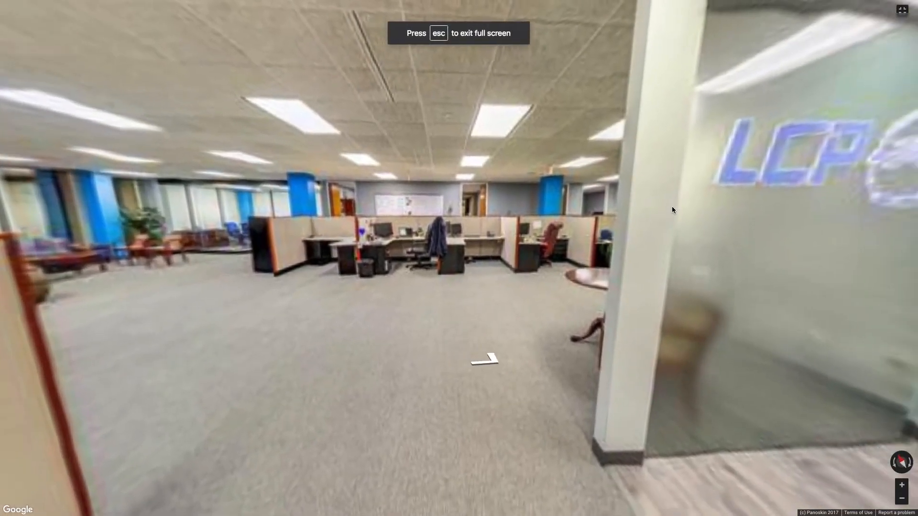
pyautogui.moveTo(673, 210); pyautogui.dragTo(414, 209)
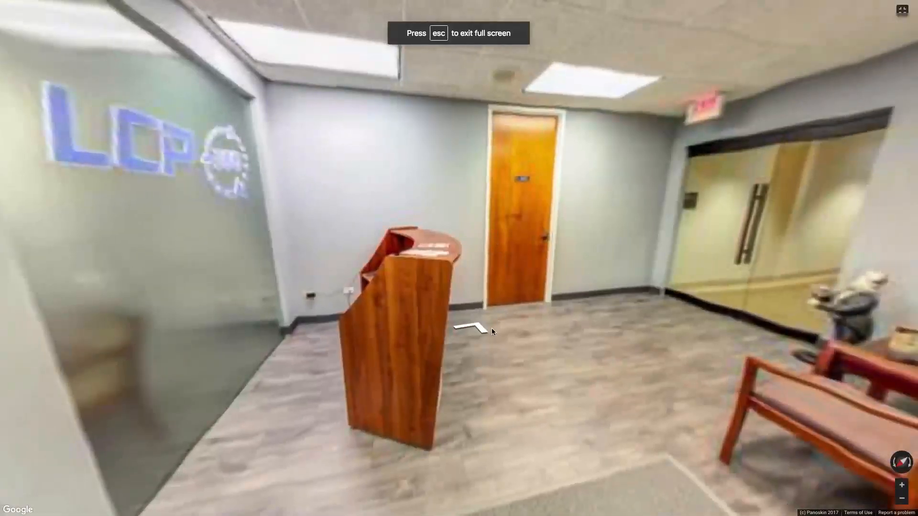
pyautogui.click(492, 329)
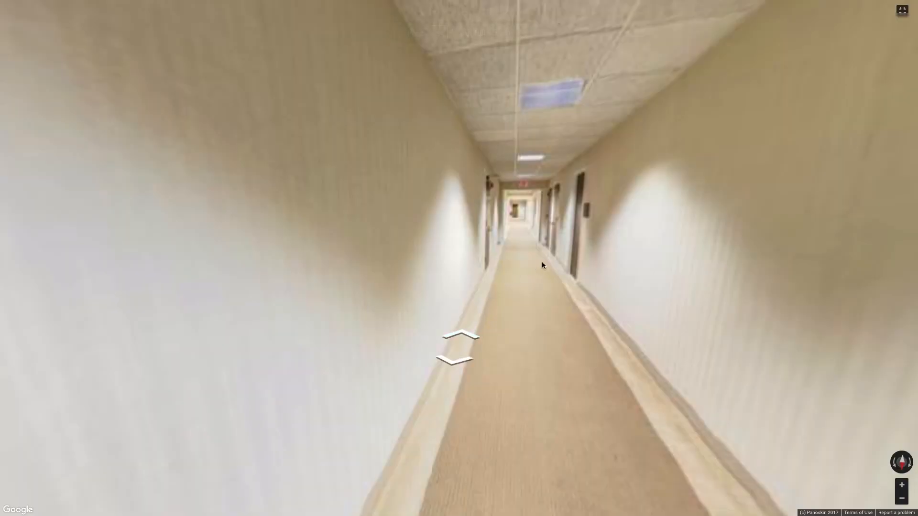
pyautogui.moveTo(536, 267); pyautogui.dragTo(495, 302)
pyautogui.moveTo(498, 265); pyautogui.dragTo(473, 329)
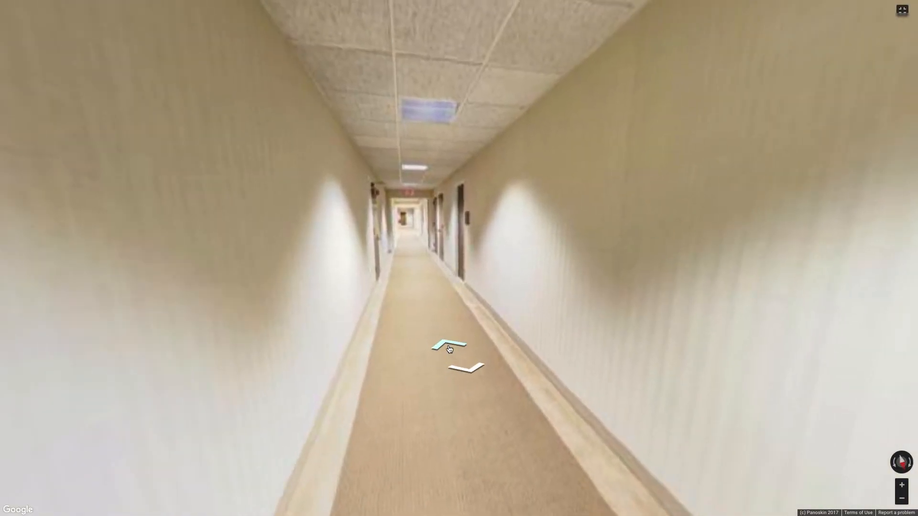
pyautogui.click(449, 349)
pyautogui.click(659, 222)
pyautogui.moveTo(645, 222); pyautogui.dragTo(457, 330)
pyautogui.click(457, 333)
pyautogui.click(459, 333)
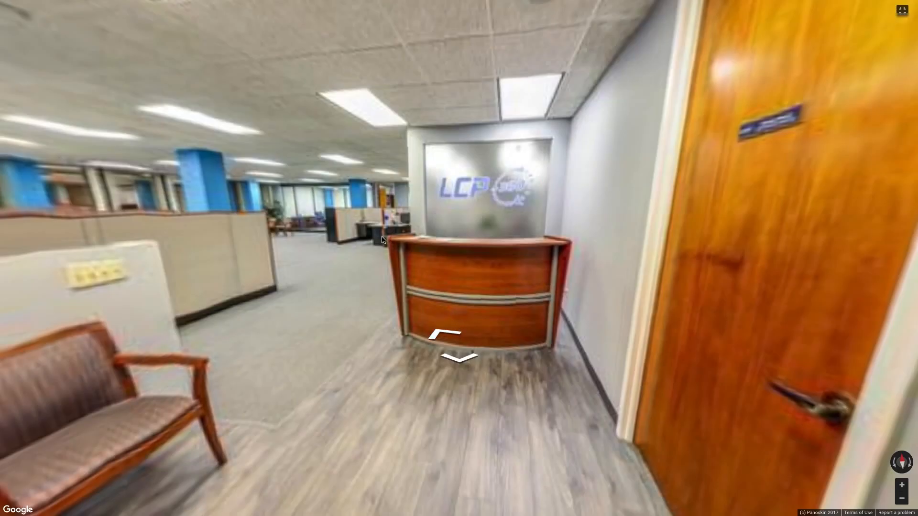
pyautogui.moveTo(383, 240); pyautogui.dragTo(520, 251)
pyautogui.click(468, 341)
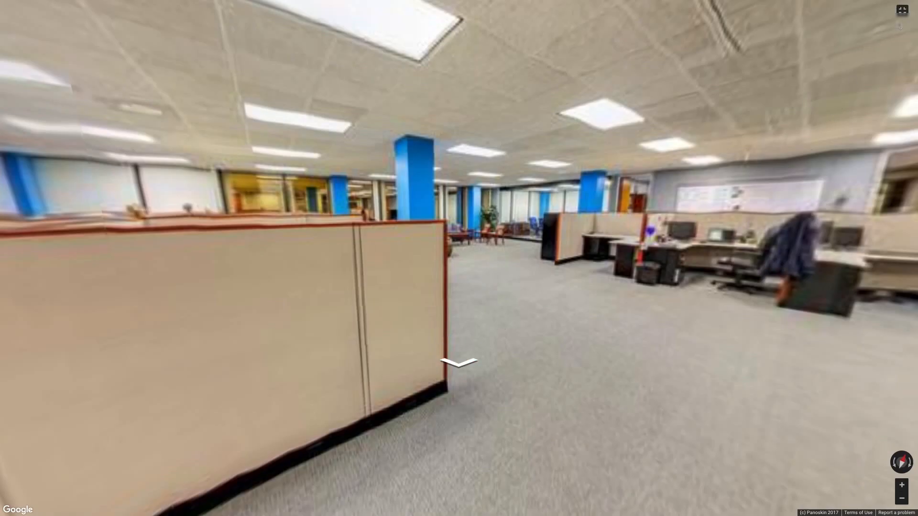
pyautogui.click(903, 10)
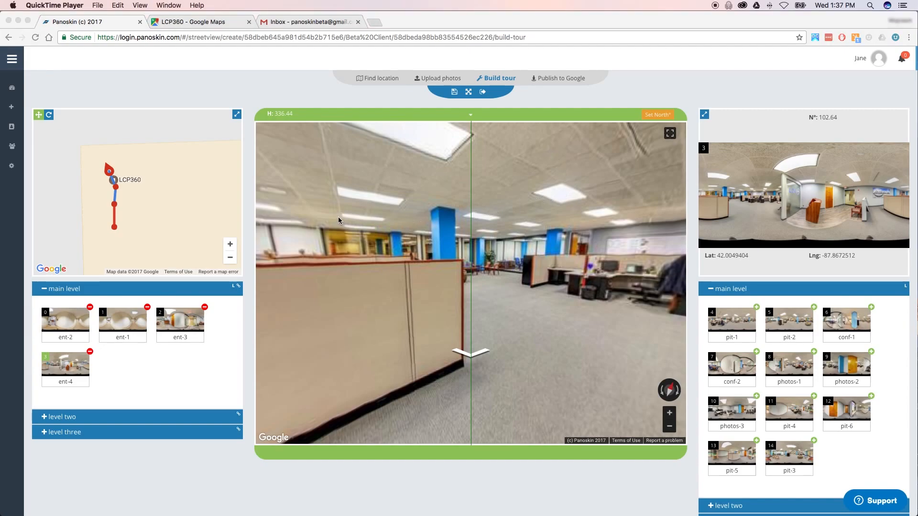
# - Link pit-1 after ent-4, both views turned toward the desks and aligned with cross-fade
pyautogui.click(593, 229)
pyautogui.moveTo(593, 229); pyautogui.dragTo(417, 232)
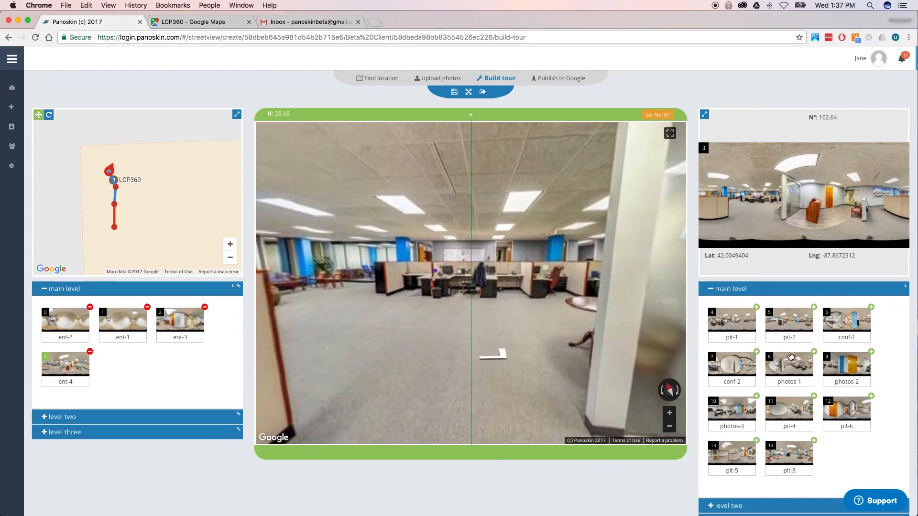
pyautogui.click(735, 324)
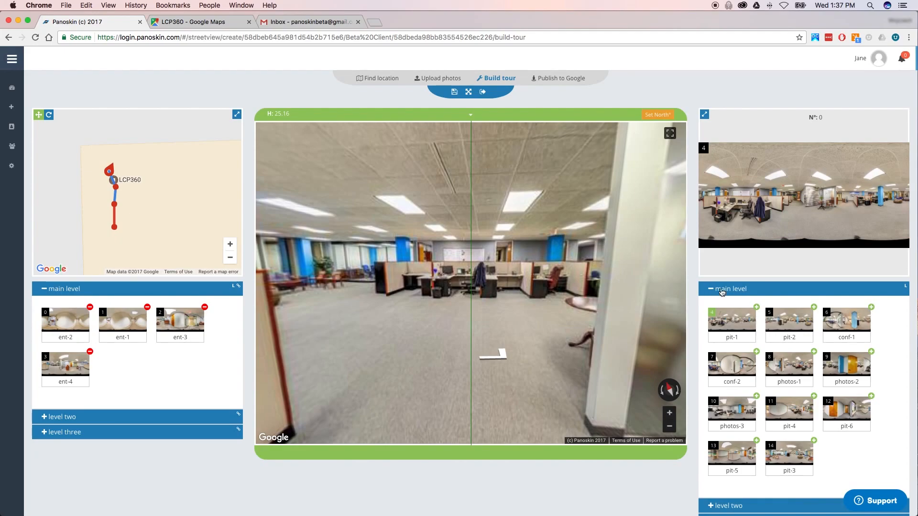
pyautogui.moveTo(371, 298); pyautogui.dragTo(498, 259)
pyautogui.moveTo(481, 162)
pyautogui.mouseDown()
pyautogui.moveTo(415, 161)
pyautogui.moveTo(485, 170)
pyautogui.mouseUp()
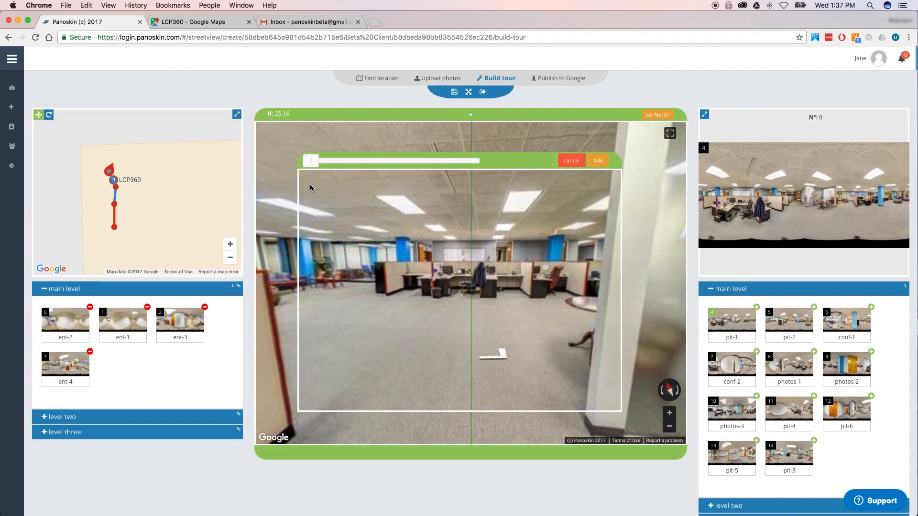
pyautogui.click(598, 162)
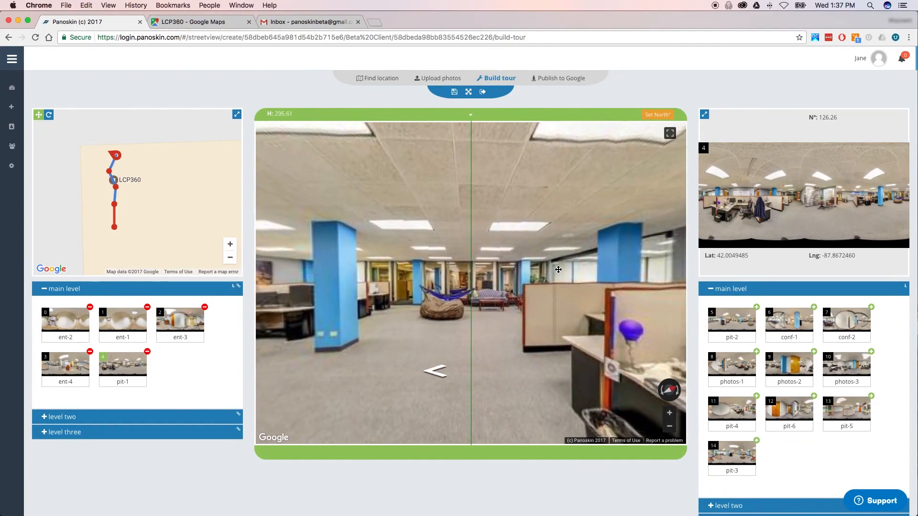
# - Link pit-2 from pit-1, turned toward the hammock lounge and aligned using the blend slider
pyautogui.click(755, 316)
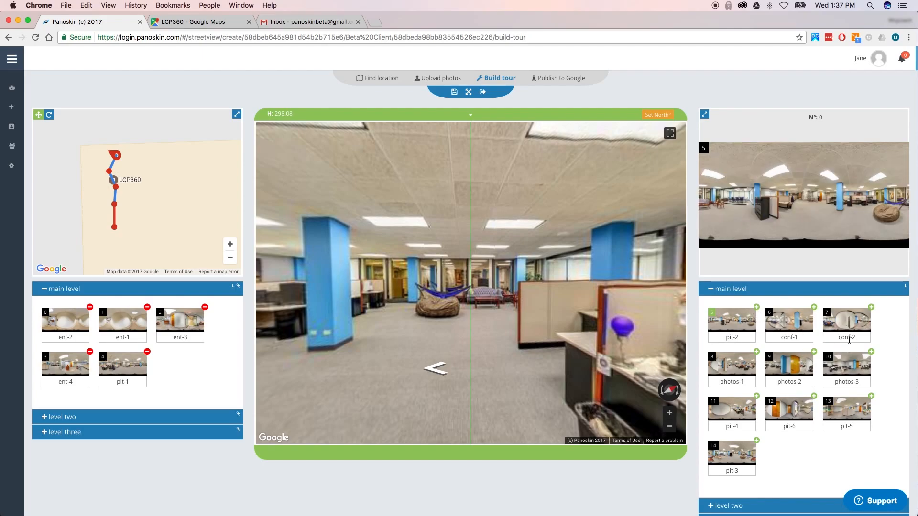
pyautogui.click(756, 308)
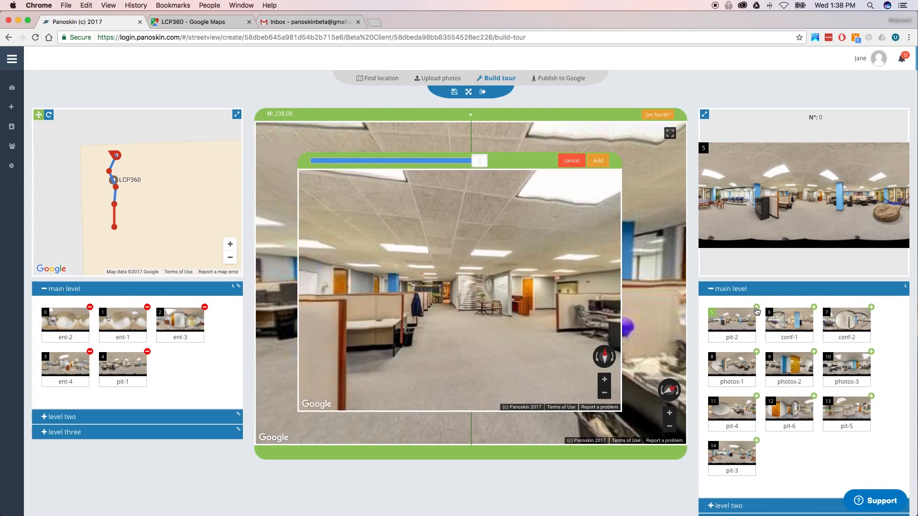
pyautogui.moveTo(391, 295); pyautogui.dragTo(548, 296)
pyautogui.moveTo(478, 167); pyautogui.dragTo(388, 164)
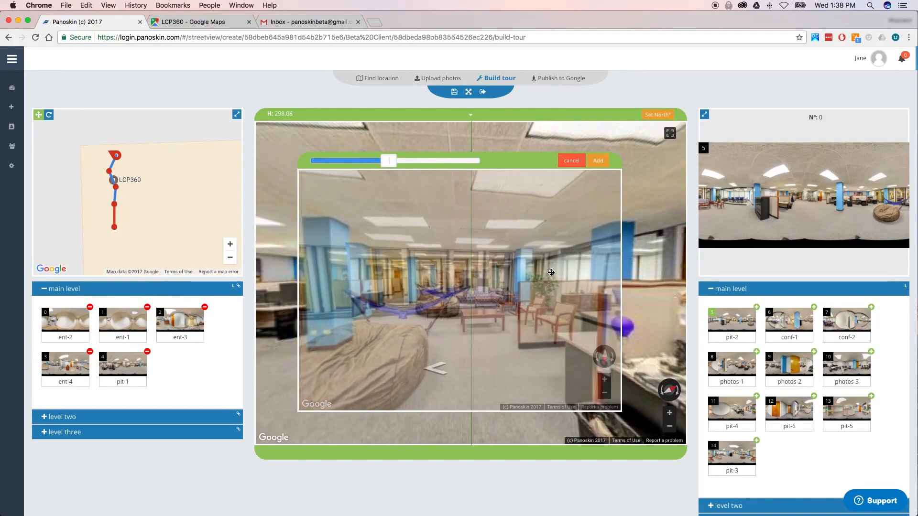
pyautogui.moveTo(551, 273); pyautogui.dragTo(561, 271)
pyautogui.moveTo(388, 162); pyautogui.dragTo(540, 170)
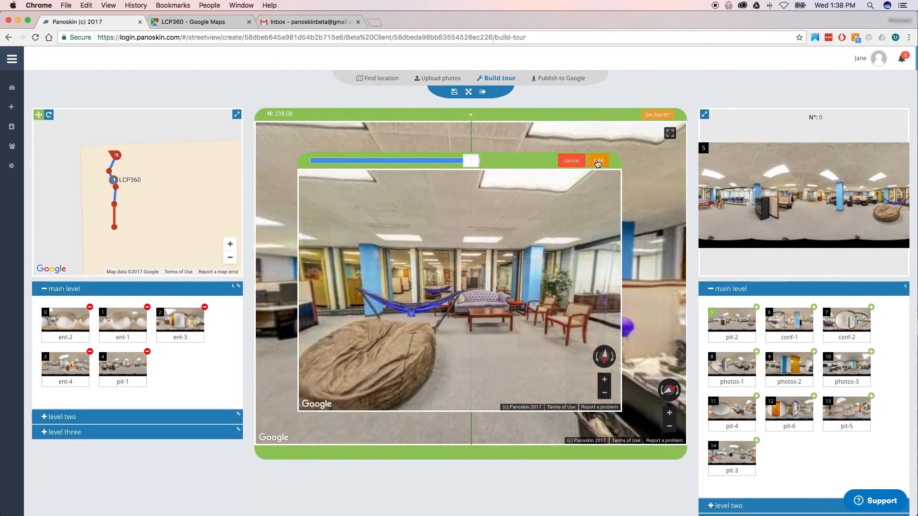
pyautogui.click(598, 161)
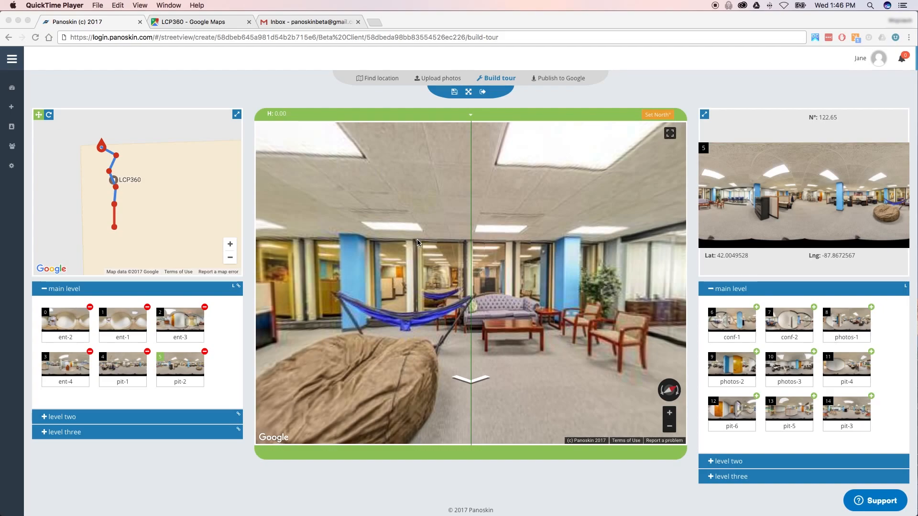
# - Orient the pit-2 panorama and connect it to the neighbouring scene node on the map
pyautogui.click(326, 245)
pyautogui.moveTo(335, 248); pyautogui.dragTo(505, 251)
pyautogui.moveTo(370, 249); pyautogui.dragTo(414, 254)
pyautogui.moveTo(331, 254)
pyautogui.mouseDown()
pyautogui.moveTo(498, 261)
pyautogui.moveTo(487, 262)
pyautogui.mouseUp()
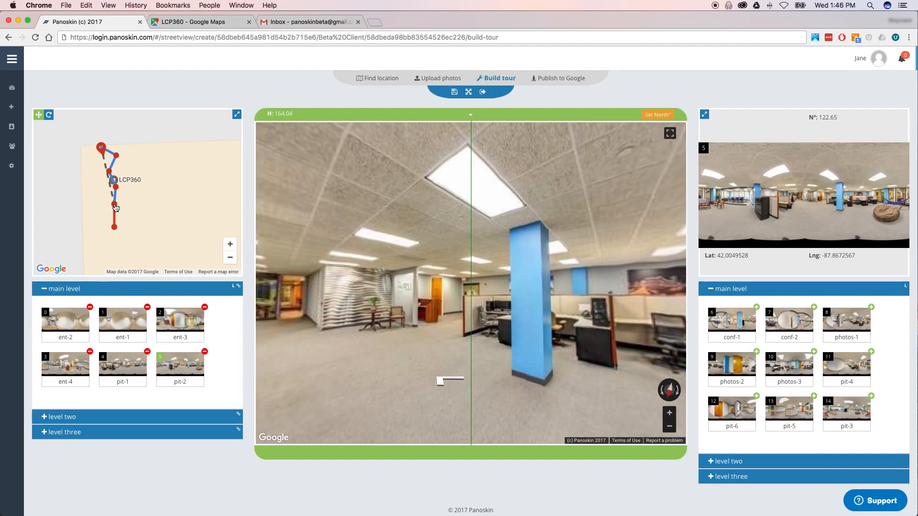
pyautogui.click(114, 206)
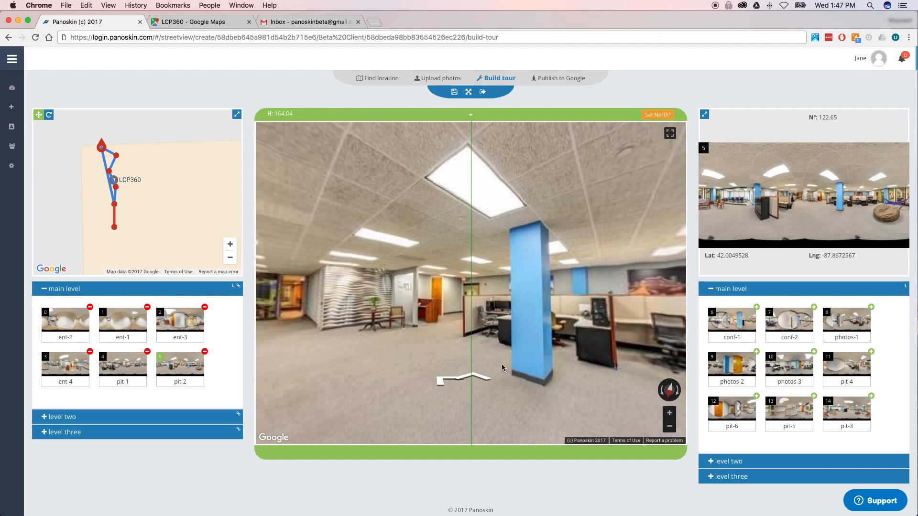
# - Walk into the hallway scenes, then nudge the top-left map point left and the point below LCP360 right
pyautogui.click(478, 378)
pyautogui.click(478, 377)
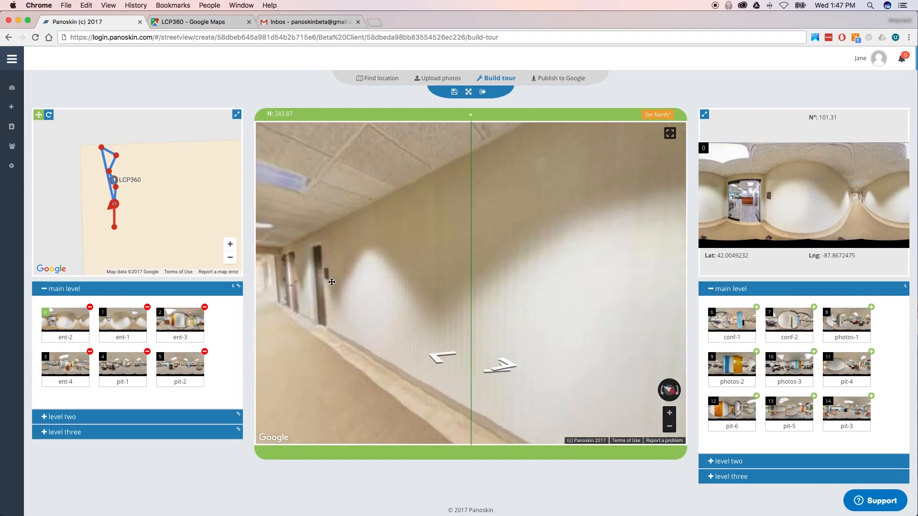
pyautogui.moveTo(435, 271); pyautogui.dragTo(342, 261)
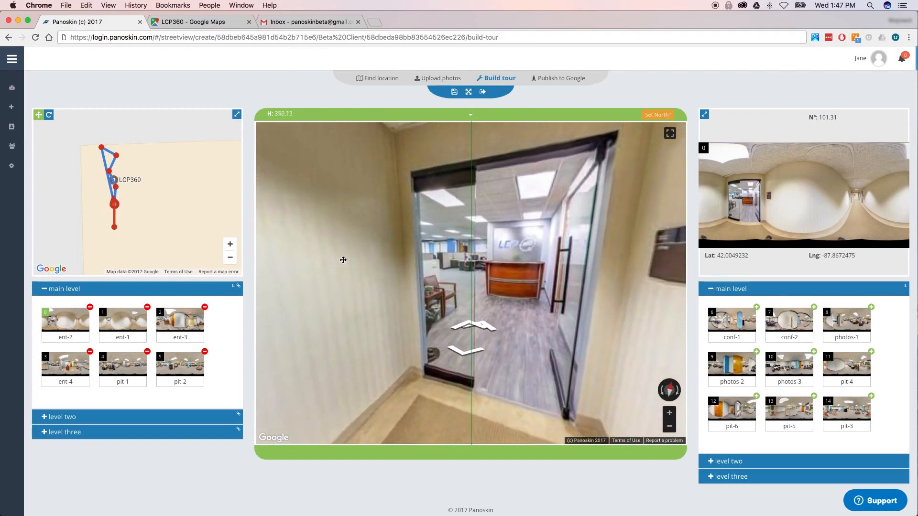
pyautogui.moveTo(419, 263); pyautogui.dragTo(389, 268)
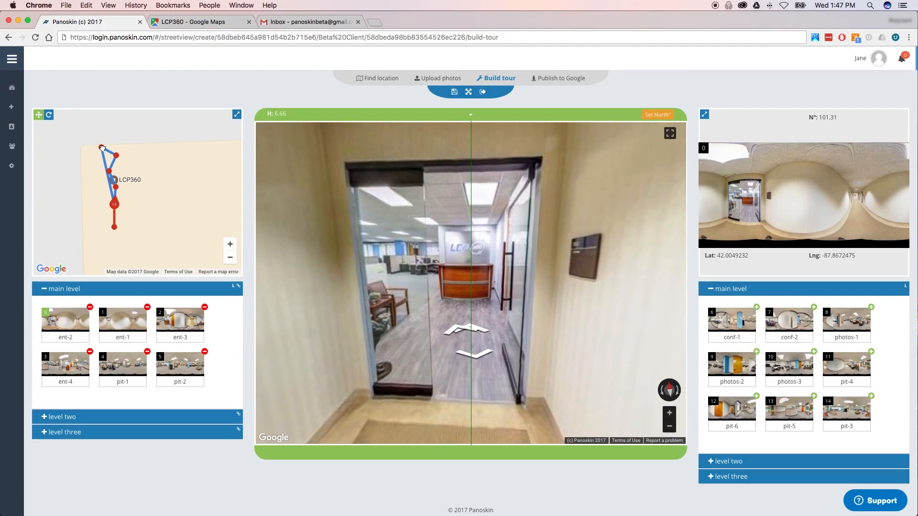
pyautogui.moveTo(102, 149)
pyautogui.mouseDown()
pyautogui.moveTo(81, 154)
pyautogui.moveTo(92, 156)
pyautogui.mouseUp()
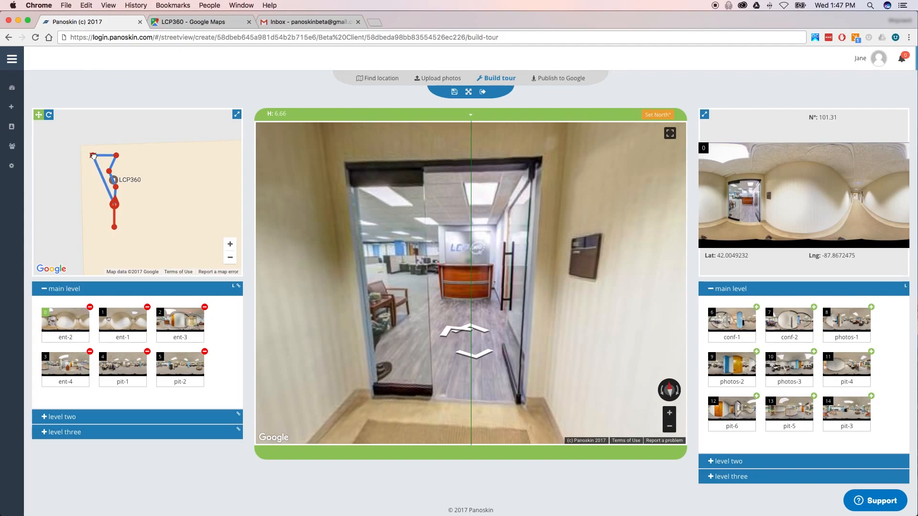
pyautogui.moveTo(116, 191); pyautogui.dragTo(118, 186)
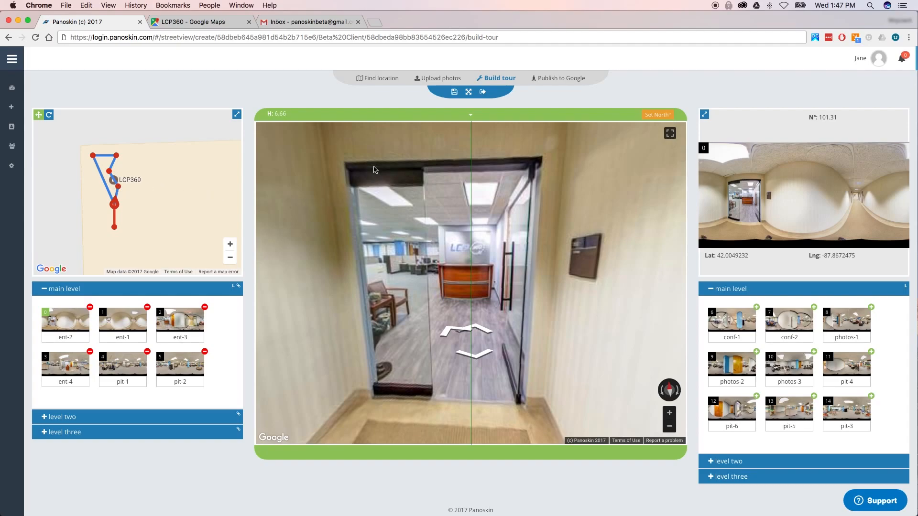
# - Walk into pit-2, look back, return to the ent-2 hallway, and step through the doorway again
pyautogui.click(449, 334)
pyautogui.moveTo(411, 298); pyautogui.dragTo(612, 297)
pyautogui.moveTo(335, 268); pyautogui.dragTo(518, 341)
pyautogui.click(449, 349)
pyautogui.moveTo(574, 303); pyautogui.dragTo(410, 342)
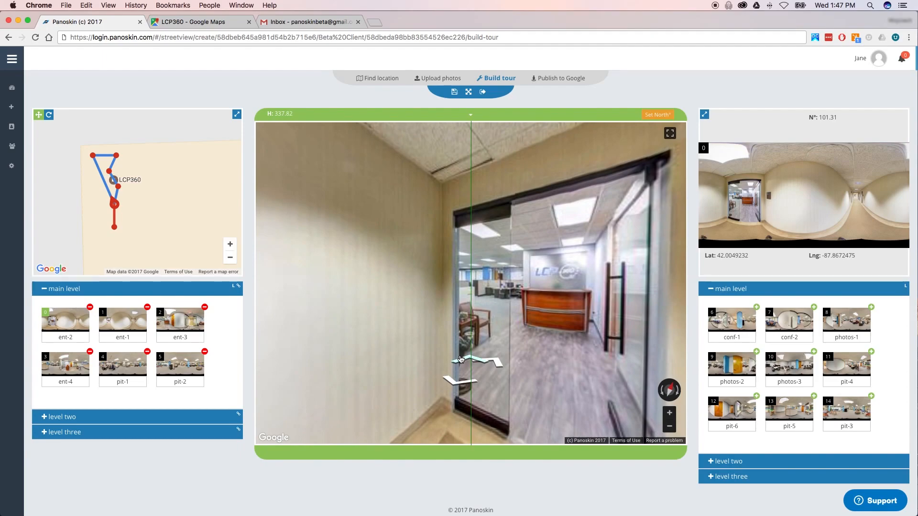
pyautogui.click(461, 357)
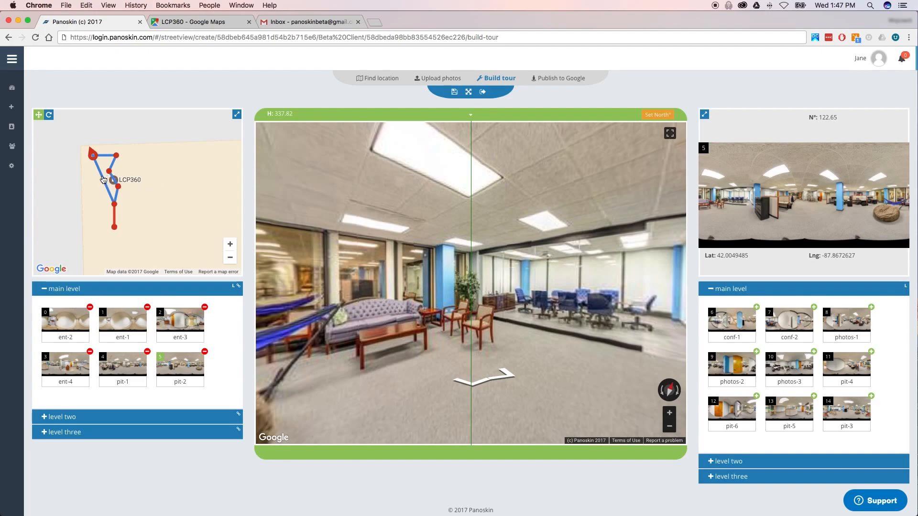
# - Check the map link to pit-2, then remove pit-2 from the main level with its red minus
pyautogui.click(104, 180)
pyautogui.moveTo(319, 236); pyautogui.dragTo(406, 265)
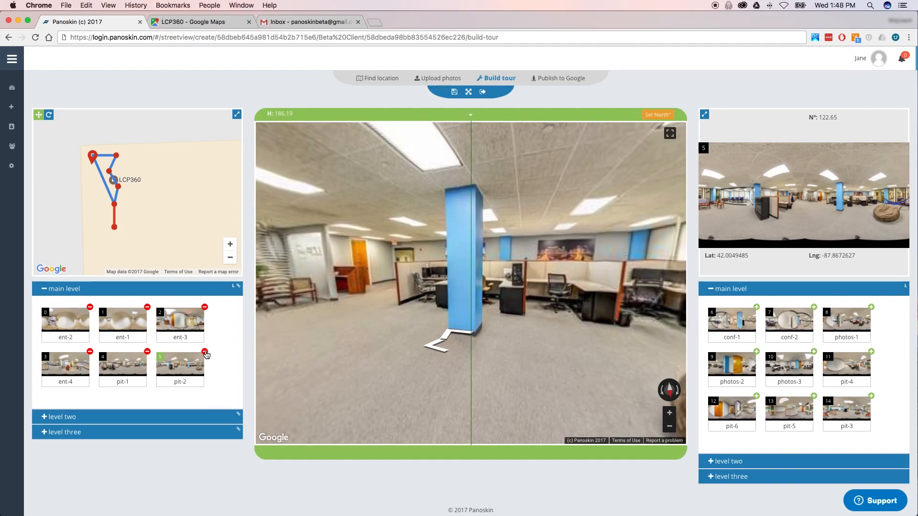
pyautogui.click(204, 353)
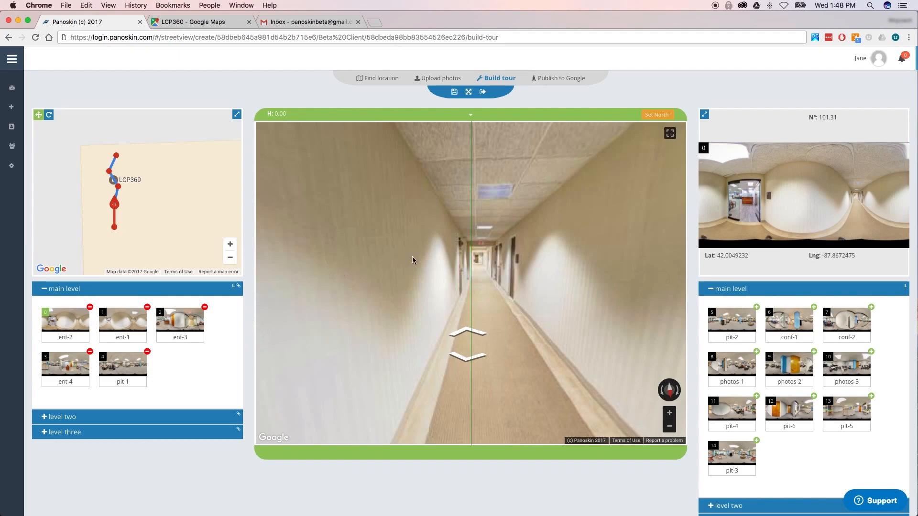
# - Turn the hallway view toward the glass reception doorway and preview the pit-3 scene
pyautogui.press('Left')
pyautogui.press('Left')
pyautogui.press('Left')
pyautogui.press('Left')
pyautogui.press('Left')
pyautogui.press('Left')
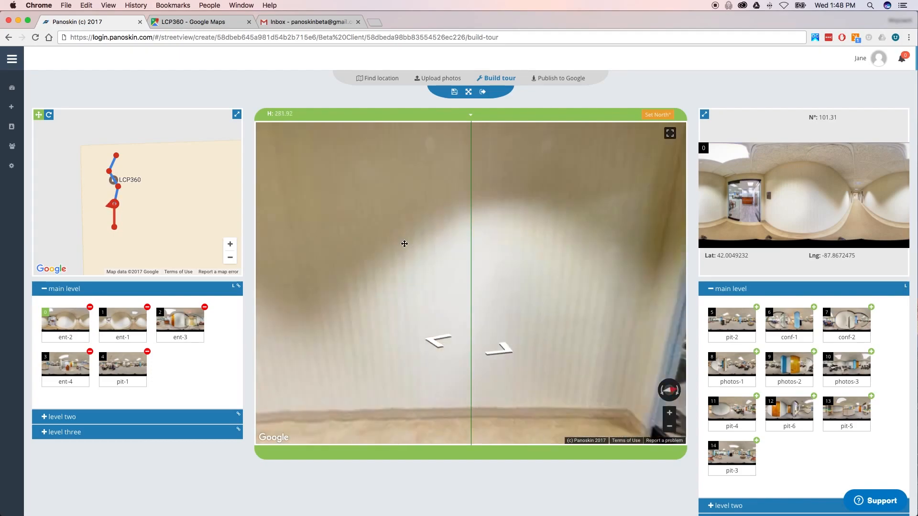
pyautogui.moveTo(587, 246); pyautogui.dragTo(486, 246)
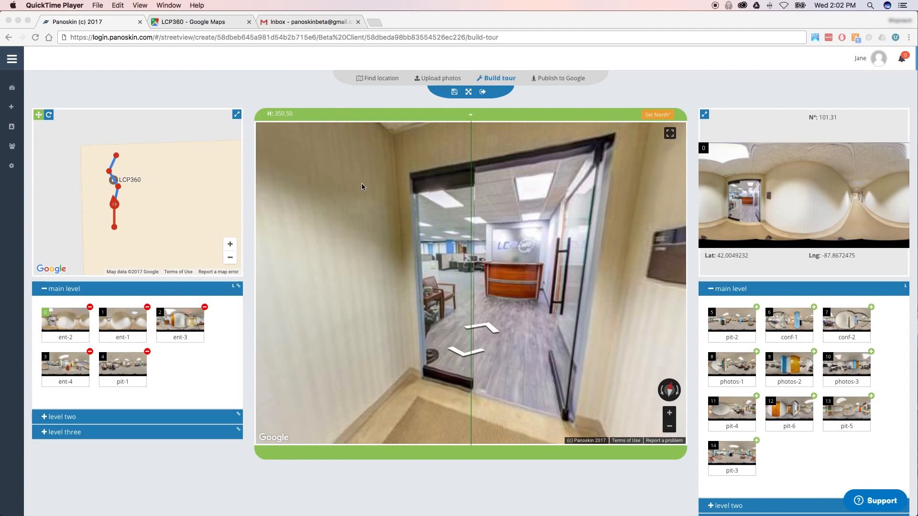
pyautogui.click(169, 360)
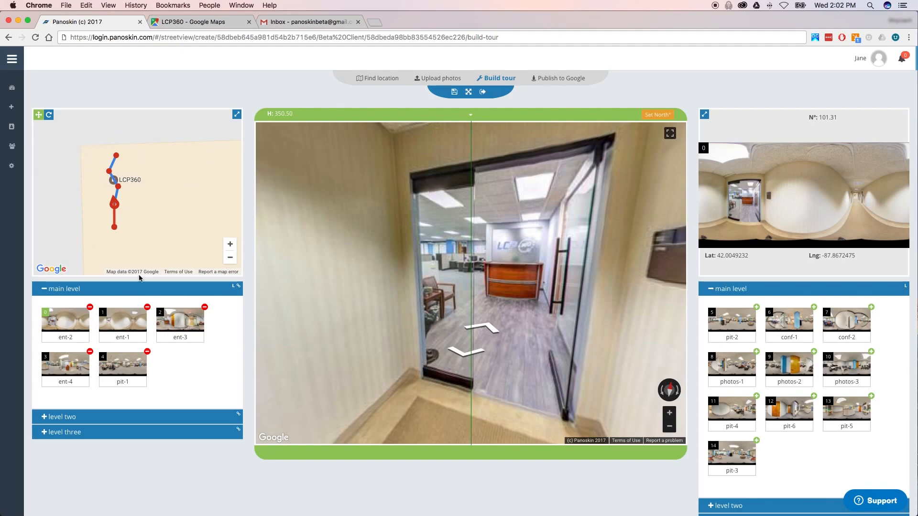
pyautogui.click(730, 453)
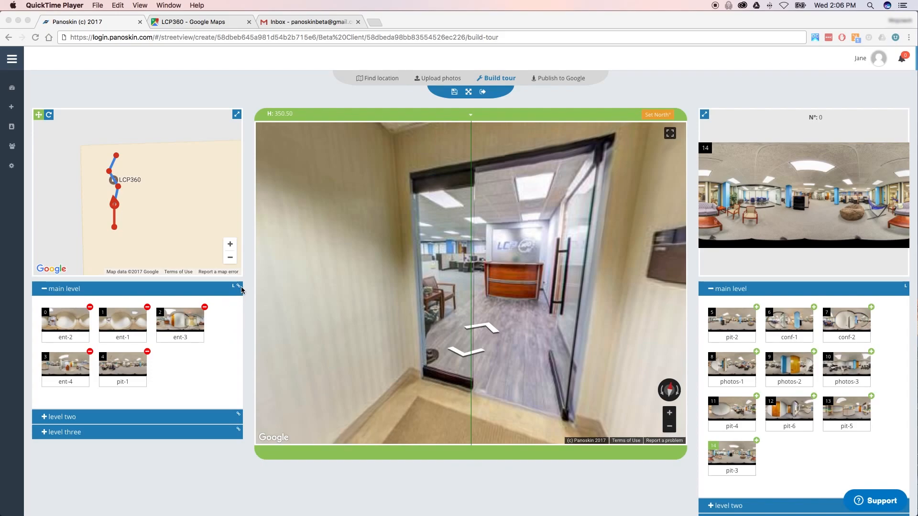
pyautogui.click(189, 292)
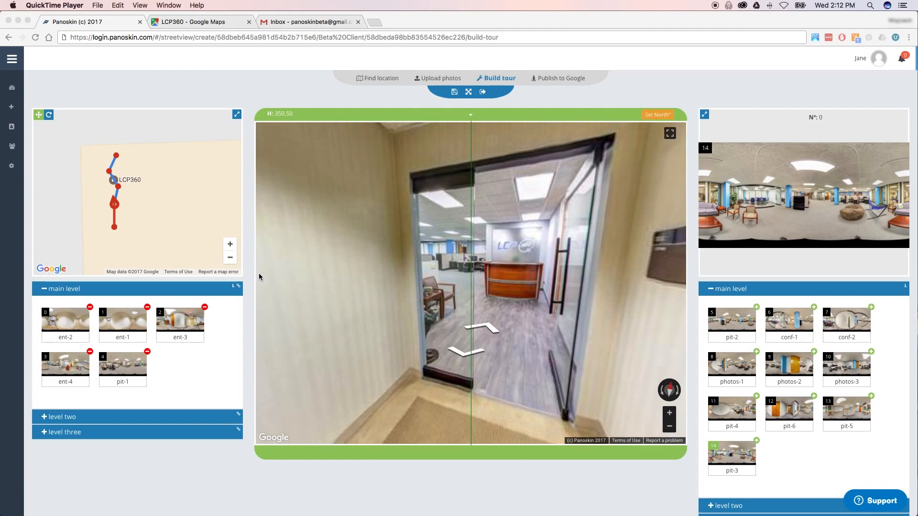
pyautogui.click(94, 421)
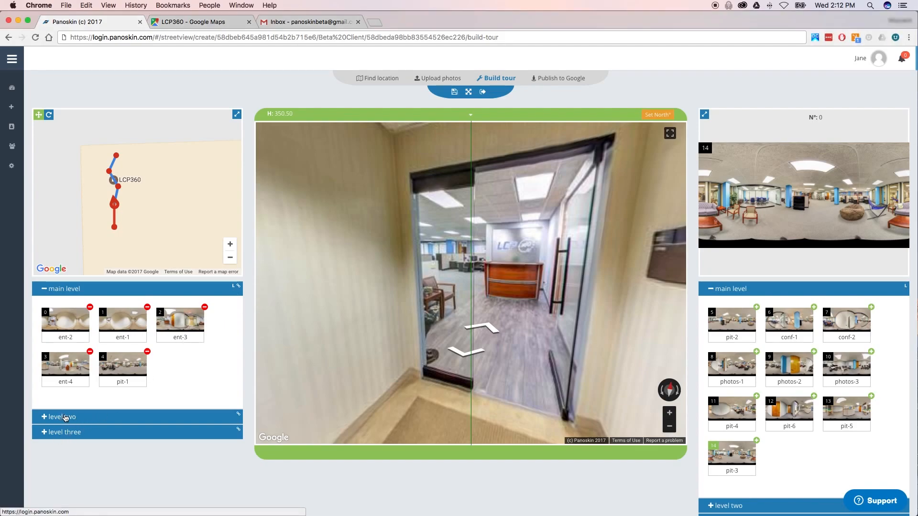
pyautogui.click(65, 418)
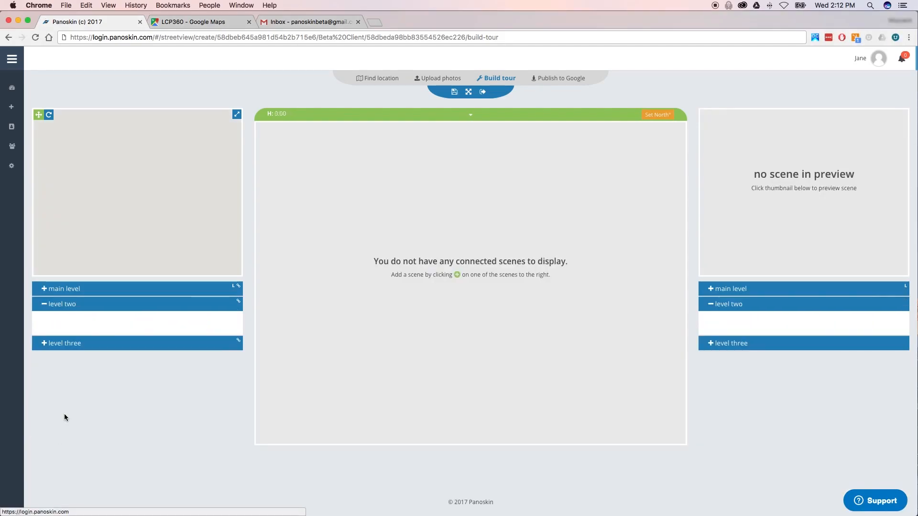
pyautogui.click(71, 345)
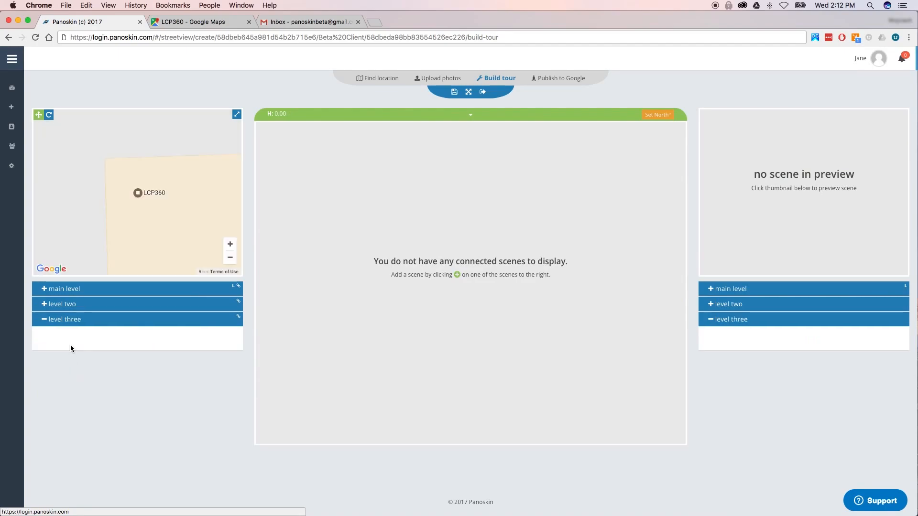
pyautogui.click(68, 305)
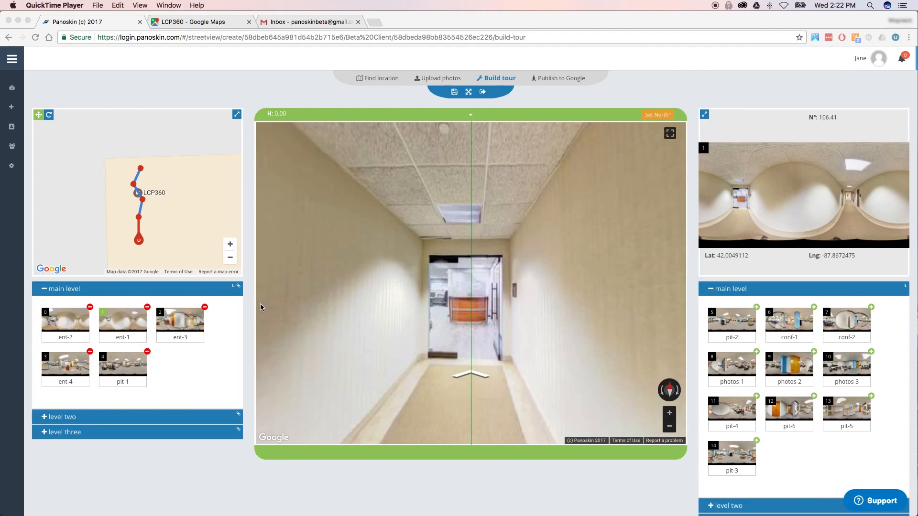
# - Walk forward down the hallway into the ent-3 reception scene and reset its heading
pyautogui.click(467, 376)
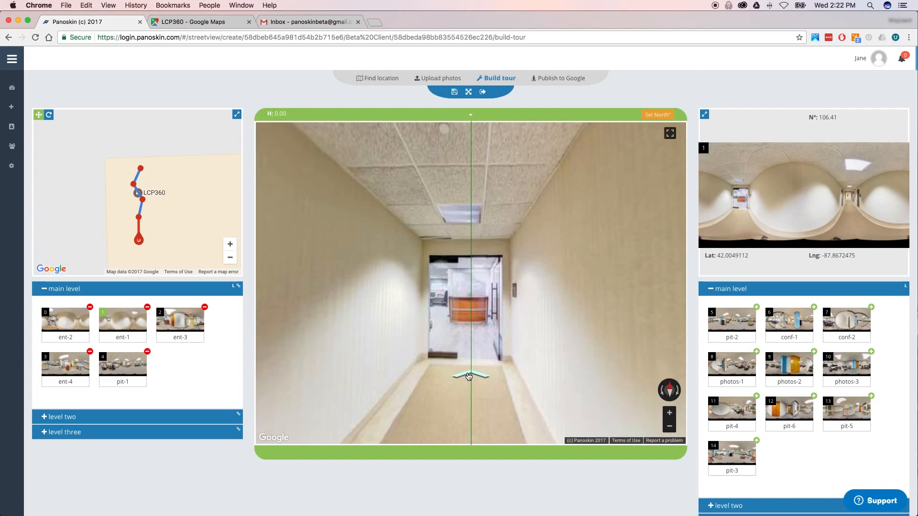
pyautogui.click(467, 375)
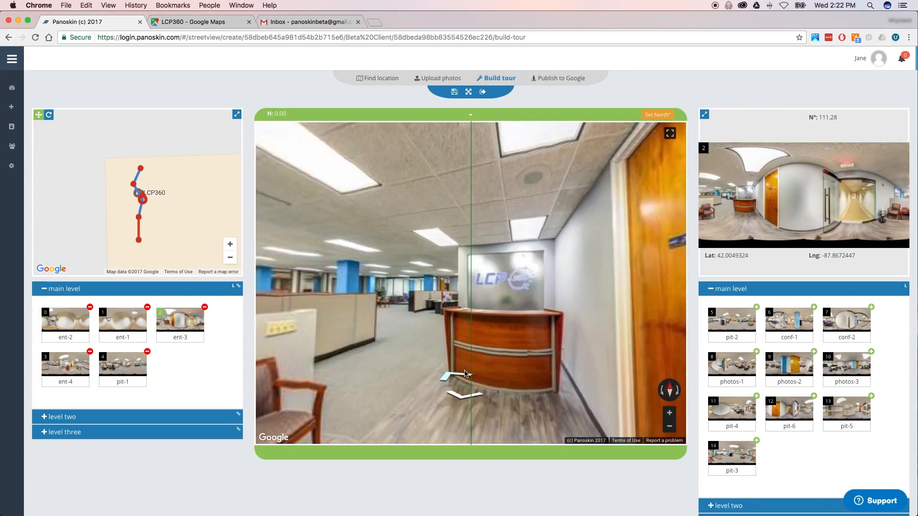
pyautogui.click(670, 390)
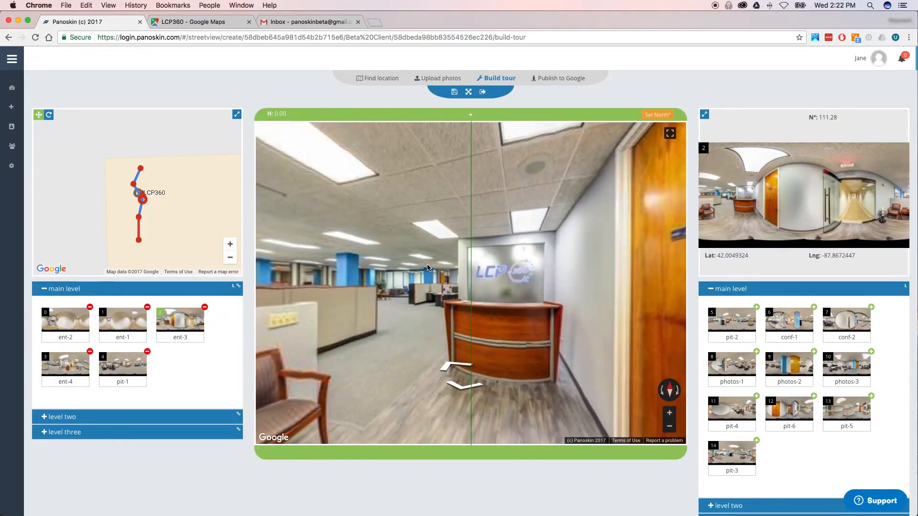
pyautogui.moveTo(299, 256); pyautogui.dragTo(262, 247)
# - Check ent-3's map links to the scenes above and below it on the tour map
pyautogui.click(141, 208)
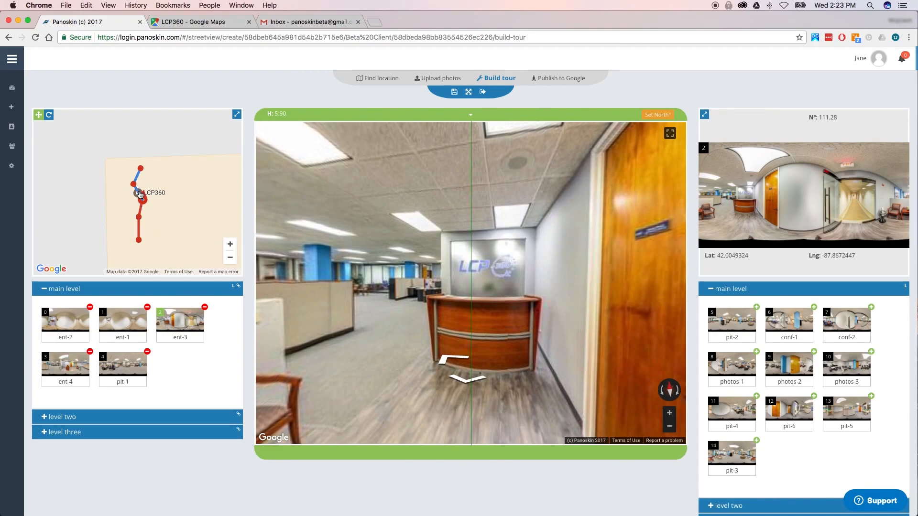
pyautogui.click(138, 193)
pyautogui.click(138, 176)
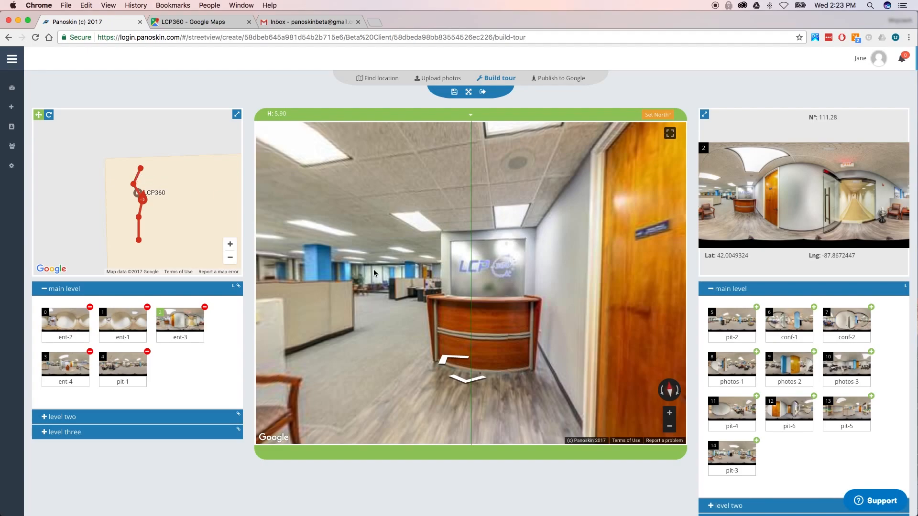
pyautogui.moveTo(339, 270); pyautogui.dragTo(557, 282)
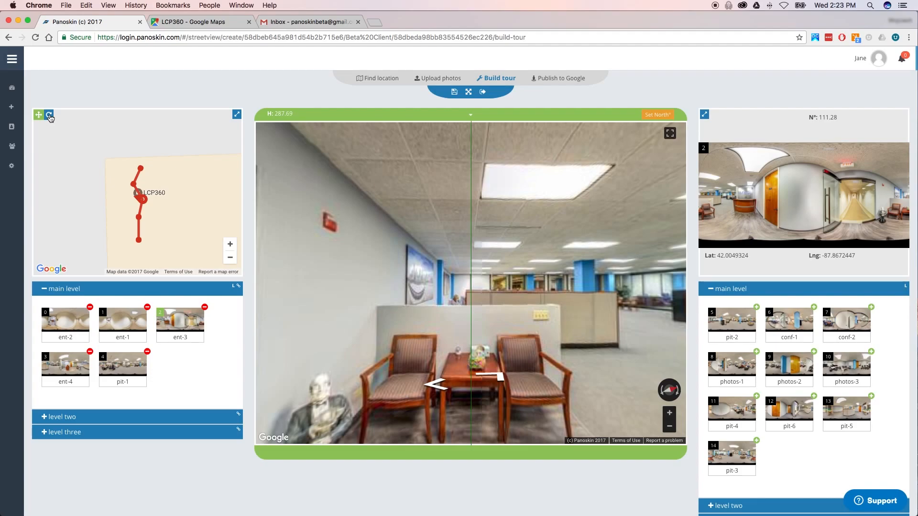
# - Rotate the tour path to a diagonal on the map to realign the tour's north
pyautogui.click(50, 115)
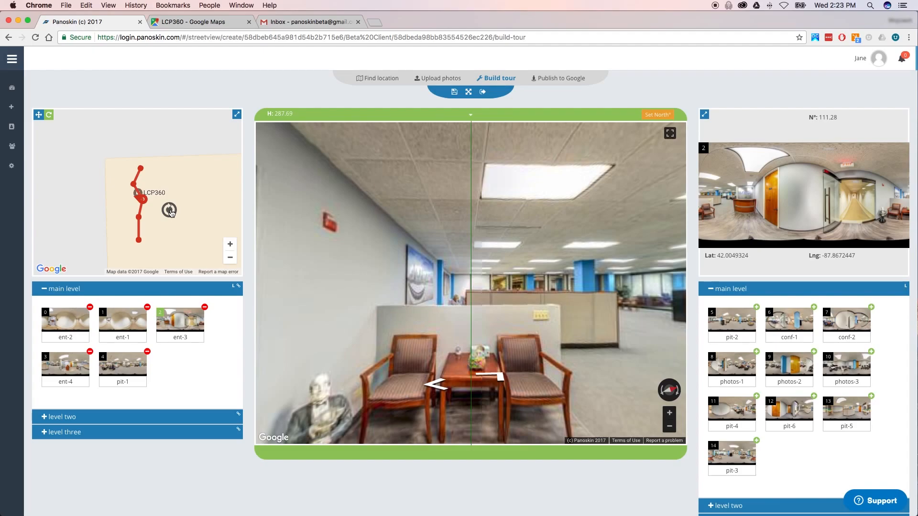
pyautogui.moveTo(170, 210); pyautogui.dragTo(142, 232)
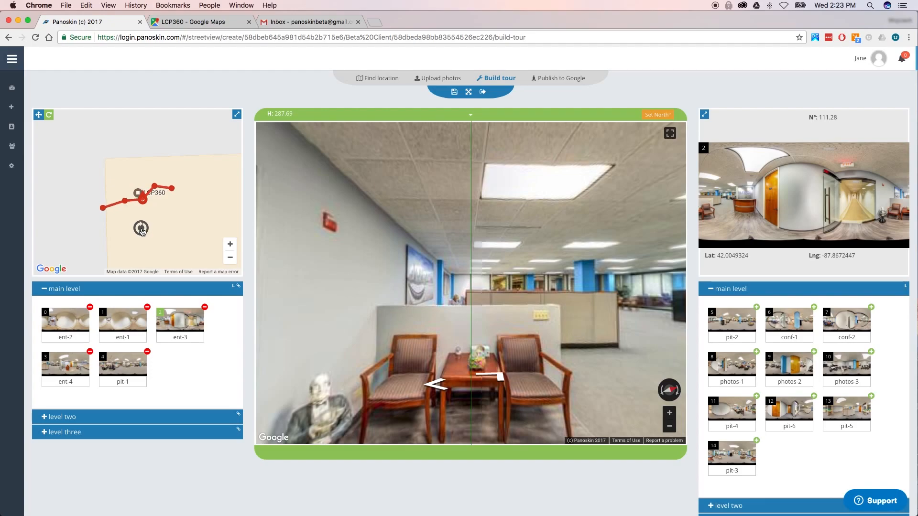
pyautogui.moveTo(142, 232); pyautogui.dragTo(142, 232)
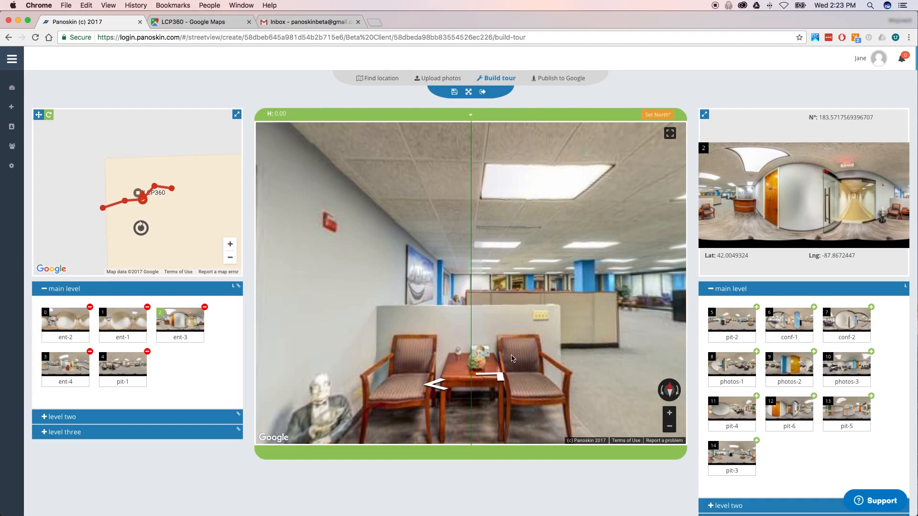
# - Walk forward through ent-4 to pit-1 and set that panorama to face north
pyautogui.click(496, 375)
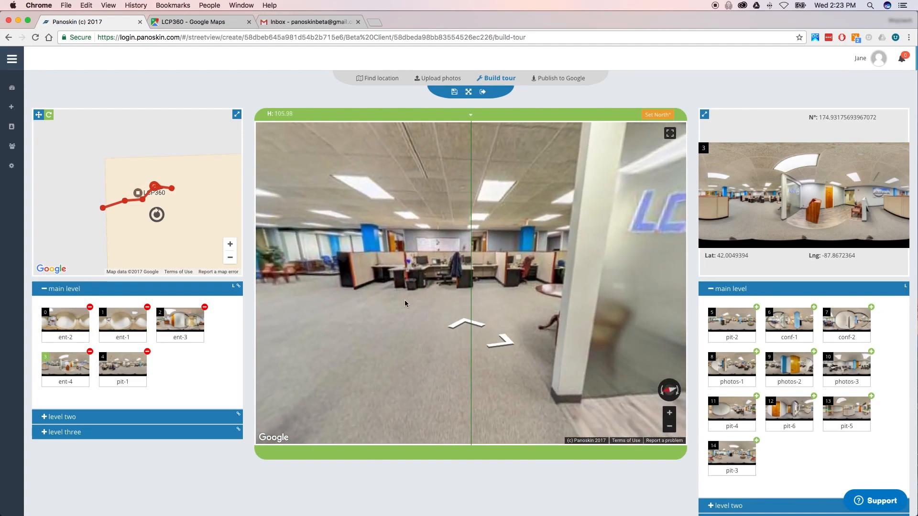
pyautogui.click(460, 326)
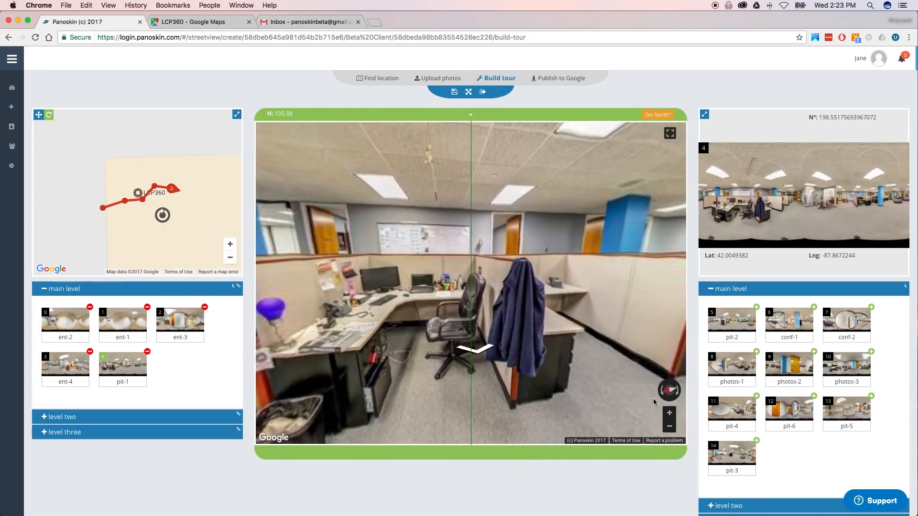
pyautogui.click(669, 391)
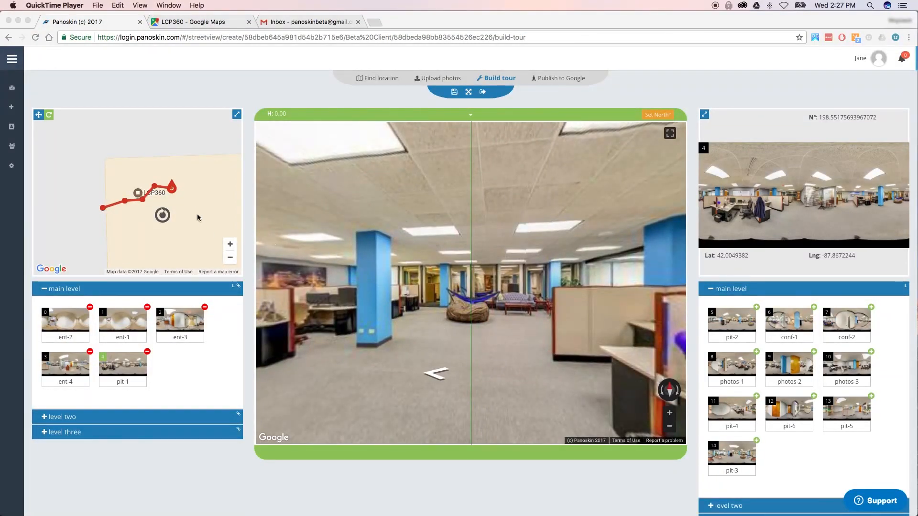
# - Shift the tour path to the right on the mini map and save the tour
pyautogui.click(124, 203)
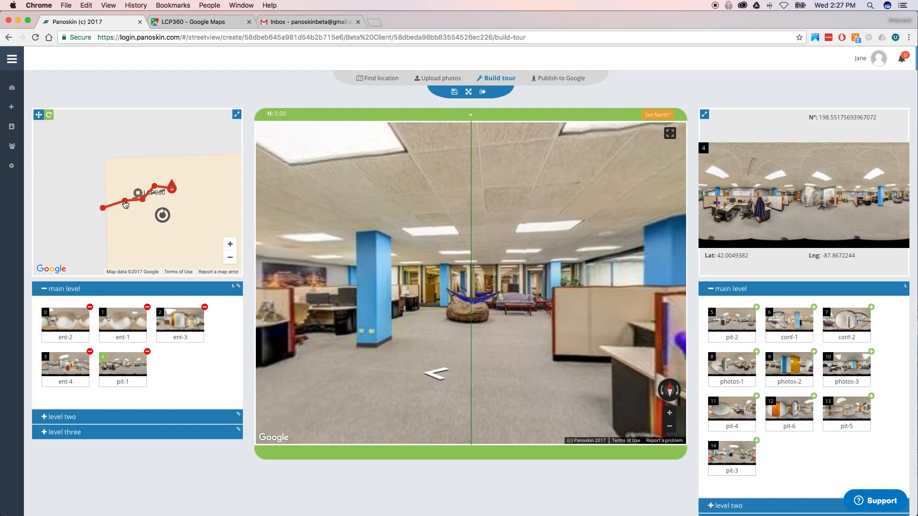
pyautogui.moveTo(102, 211)
pyautogui.mouseDown()
pyautogui.moveTo(146, 214)
pyautogui.moveTo(136, 220)
pyautogui.mouseUp()
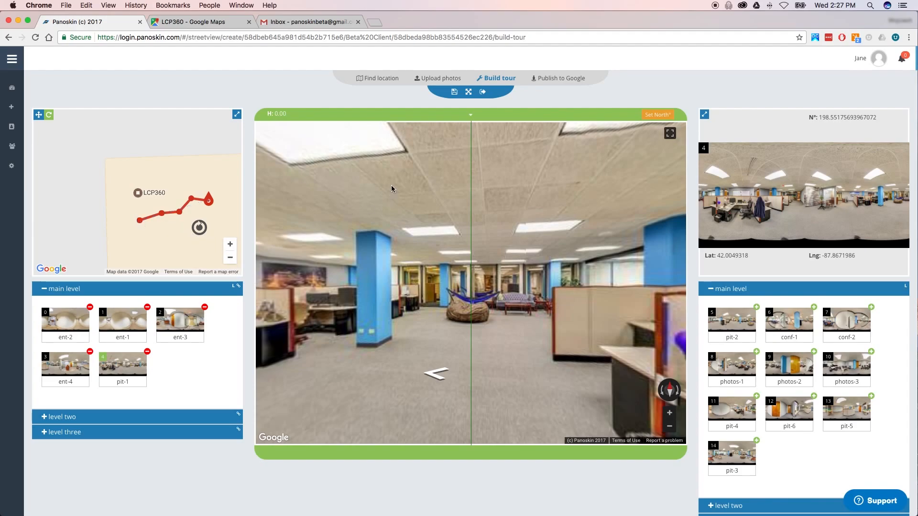
pyautogui.click(456, 94)
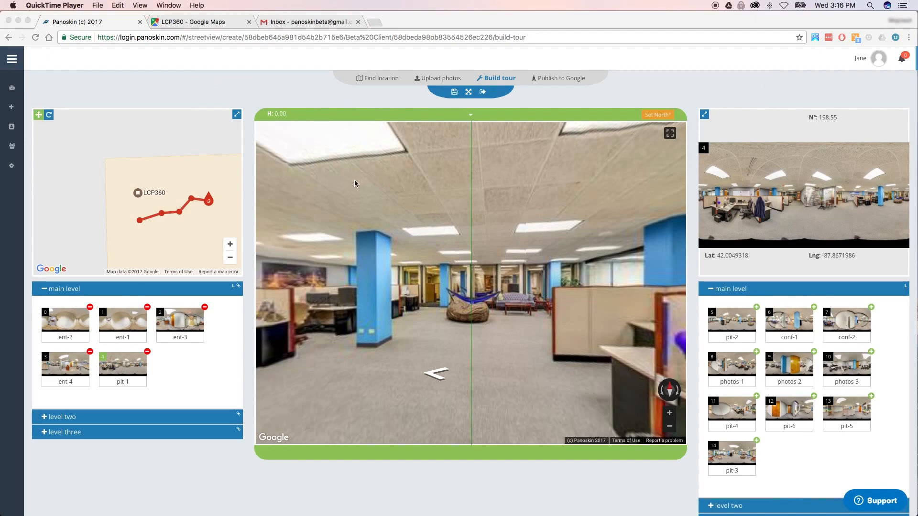
# - Publish the tour's five linked scenes to Google, then go back to the Build tour page
pyautogui.click(563, 79)
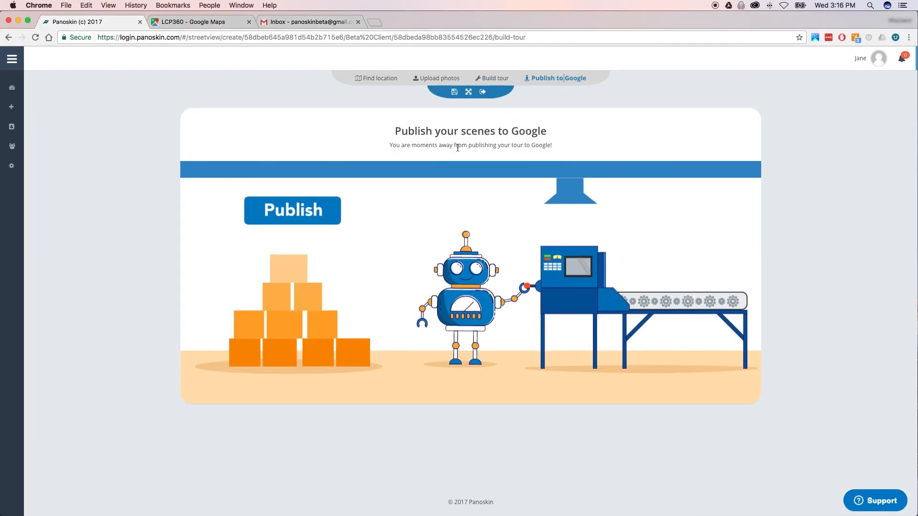
pyautogui.click(302, 211)
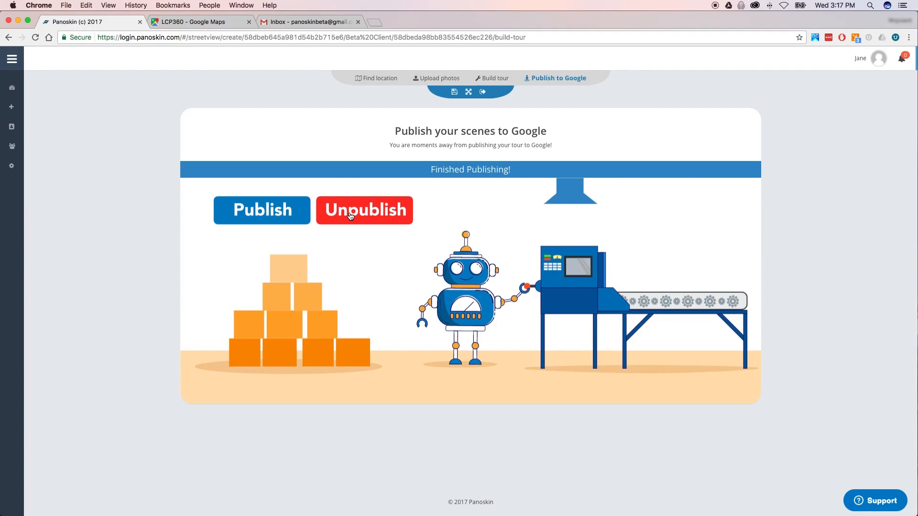
pyautogui.click(493, 79)
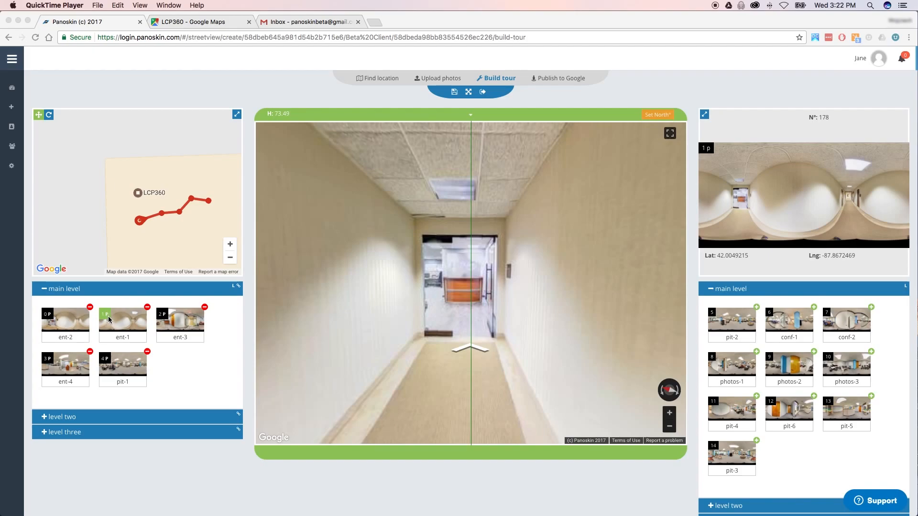
# - Preview the ent-3 and ent-1 panoramas, then remove ent-1 from the main level
pyautogui.click(161, 350)
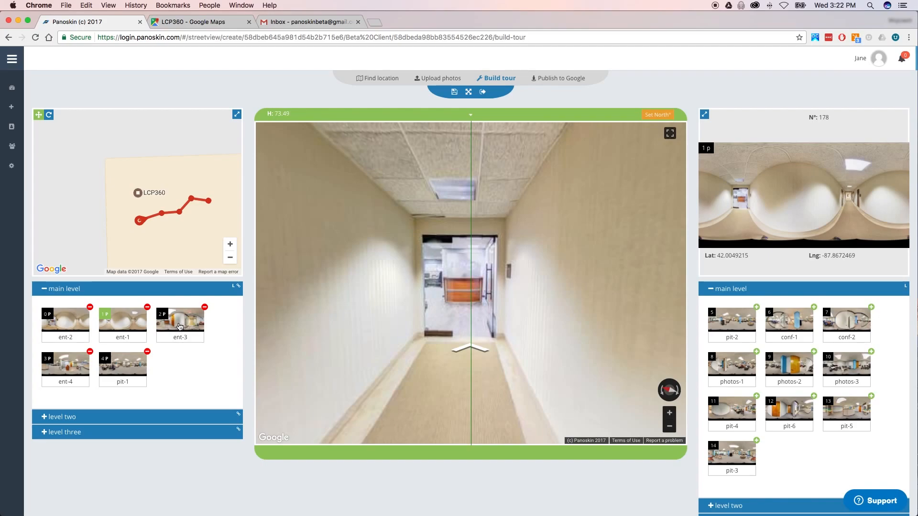
pyautogui.click(179, 326)
pyautogui.click(130, 320)
pyautogui.click(147, 307)
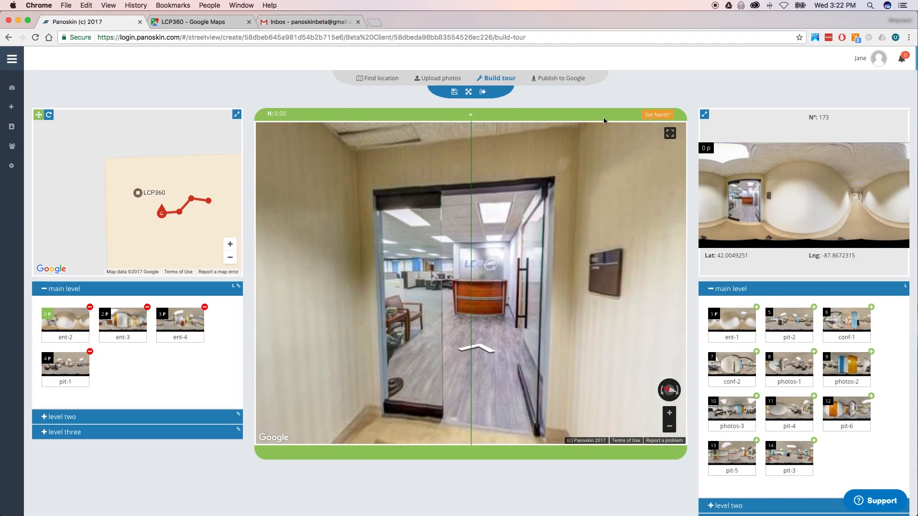
# - Republish the four remaining scenes to Google, then go back to the Build tour page
pyautogui.click(560, 84)
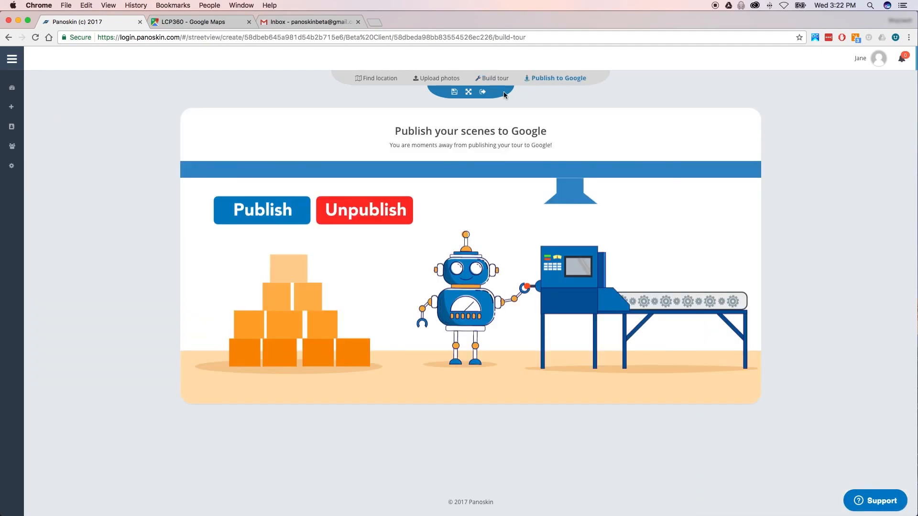
pyautogui.click(262, 215)
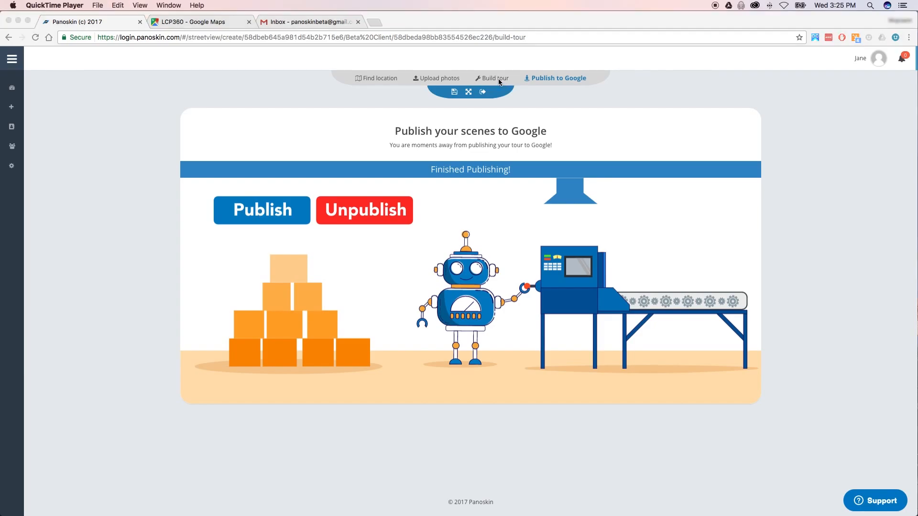
pyautogui.click(492, 78)
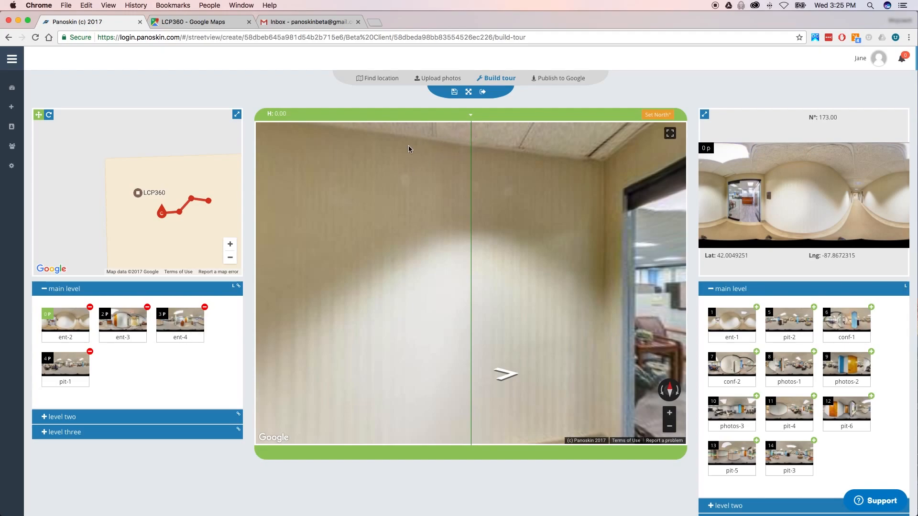
# - Unpublish all scenes from Street View, confirm it, and go back to the Build tour page
pyautogui.click(553, 79)
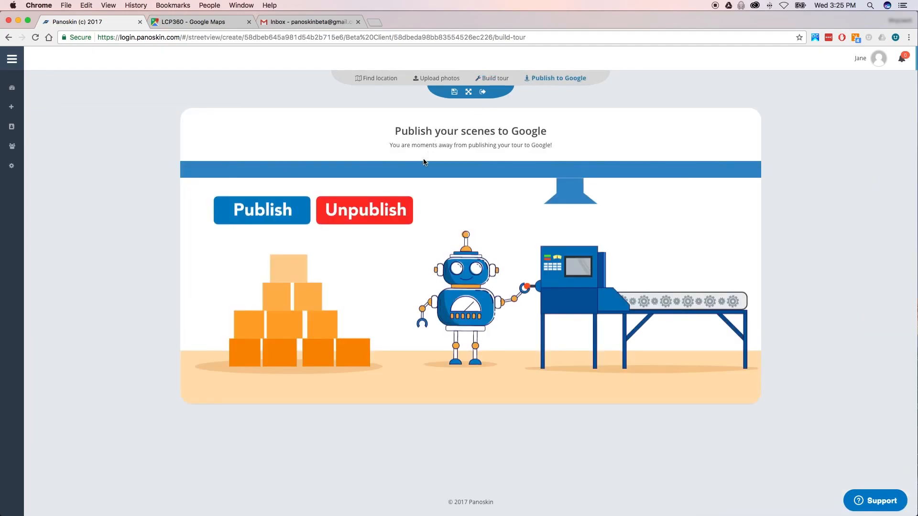
pyautogui.click(391, 214)
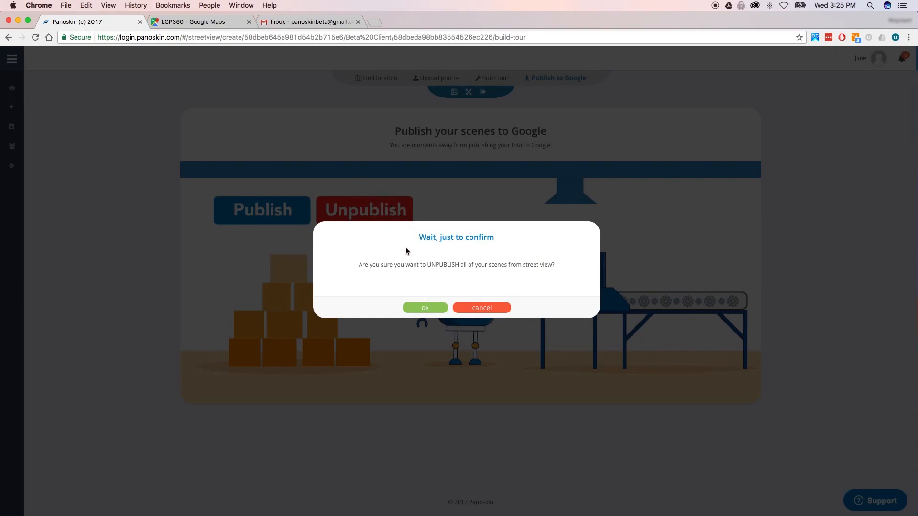
pyautogui.click(427, 308)
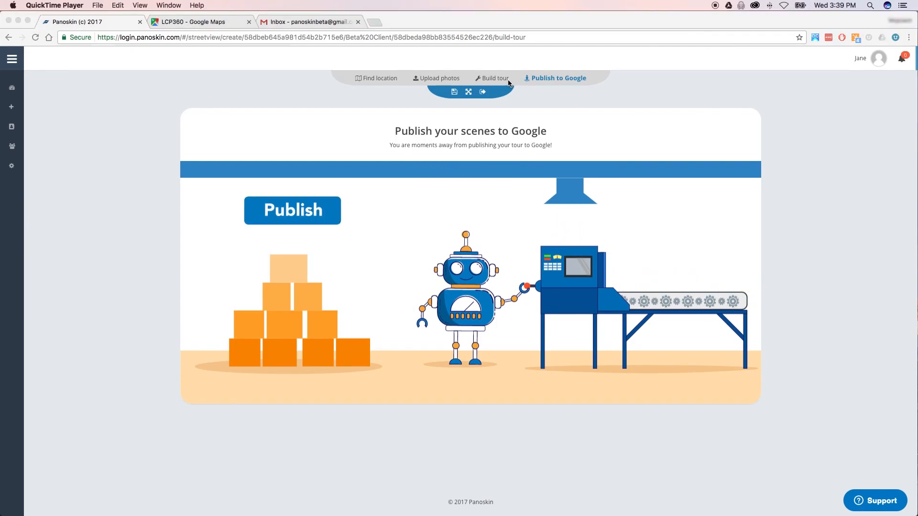
pyautogui.click(495, 80)
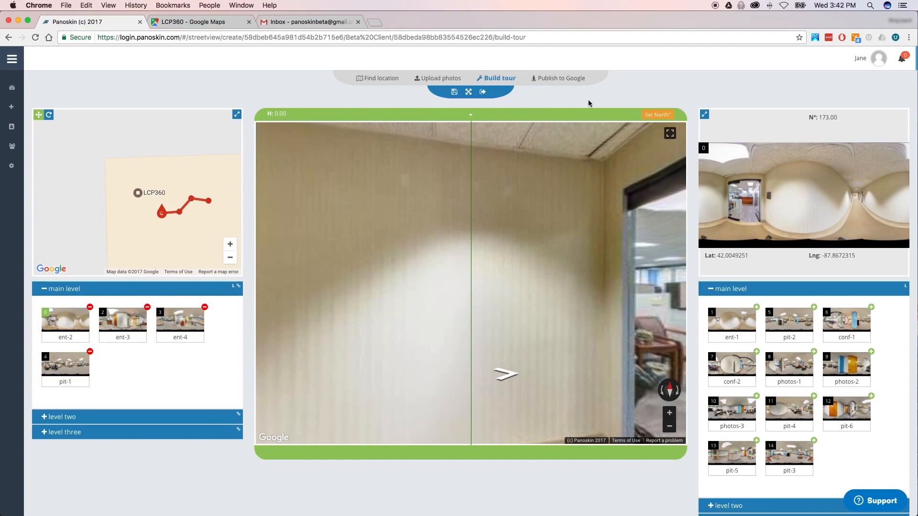
# - Save the LCP360 tour and exit to Beta Client's Street View tours list
pyautogui.click(455, 93)
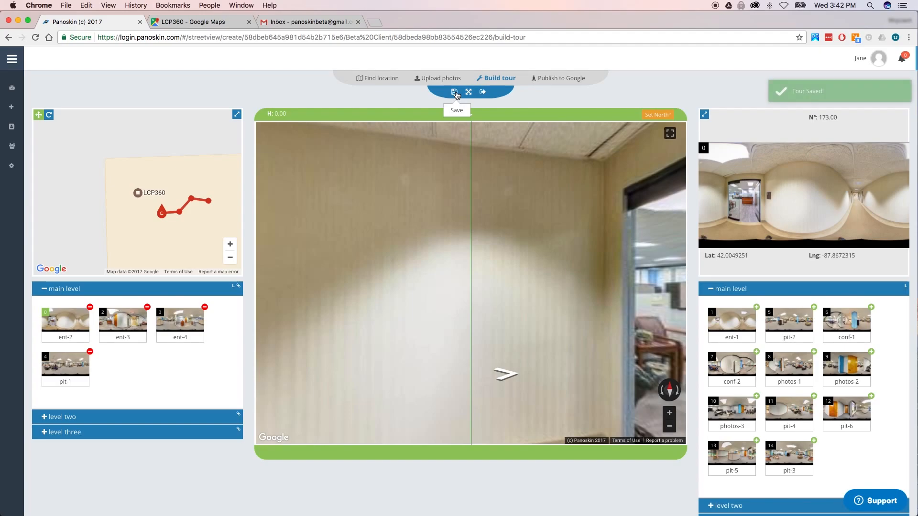
pyautogui.click(484, 94)
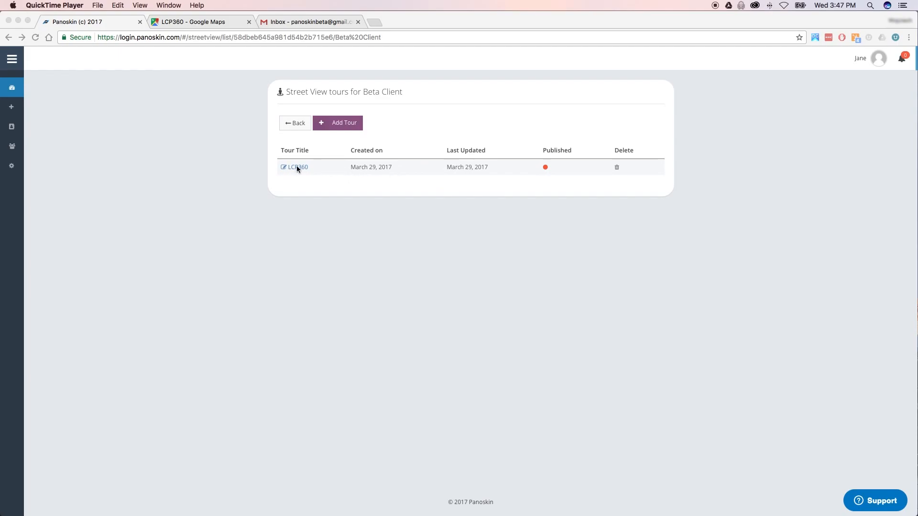
# - Open the LCP360 tour and publish its scenes to Google again
pyautogui.click(298, 168)
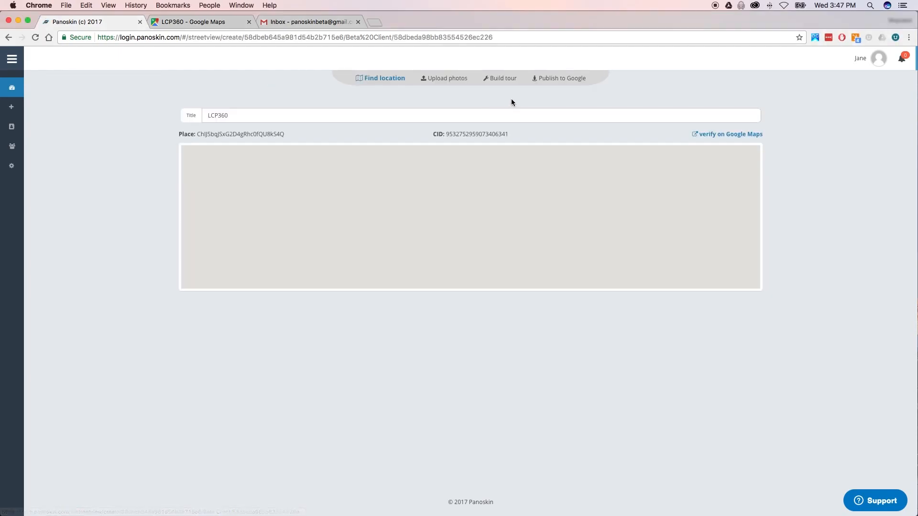
pyautogui.click(555, 78)
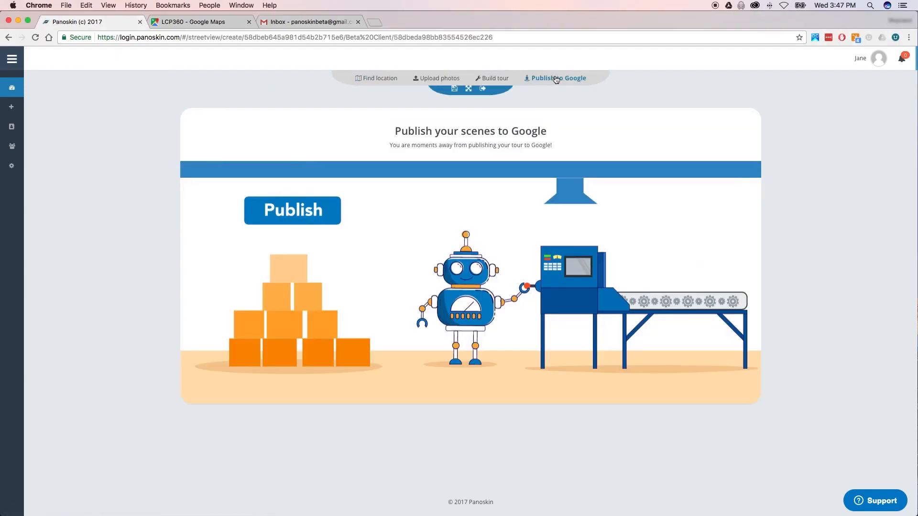
pyautogui.click(303, 213)
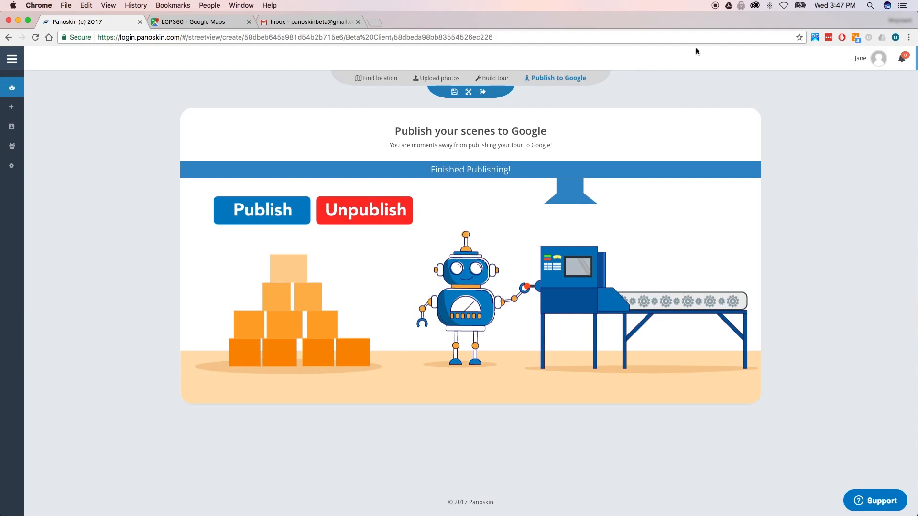
# - Exit, reopen the LCP360 tour, and verify its place on Google Maps
pyautogui.click(481, 93)
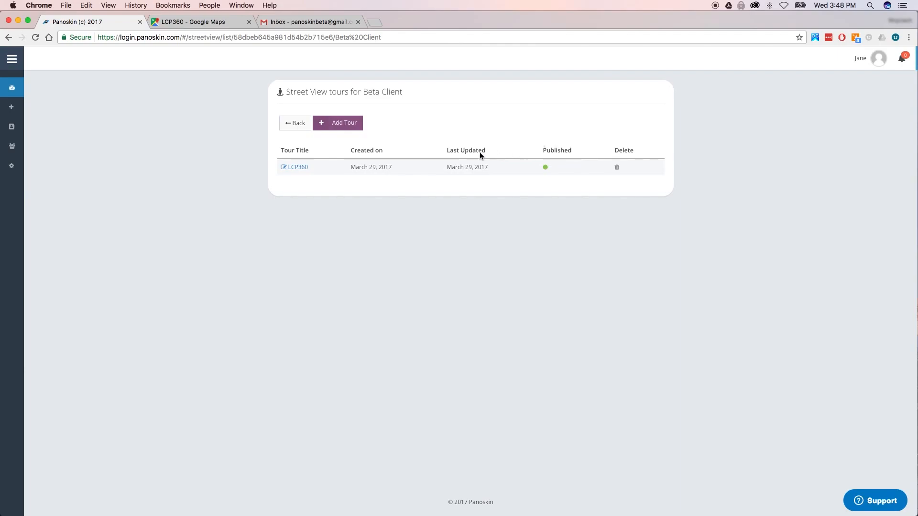
pyautogui.click(297, 167)
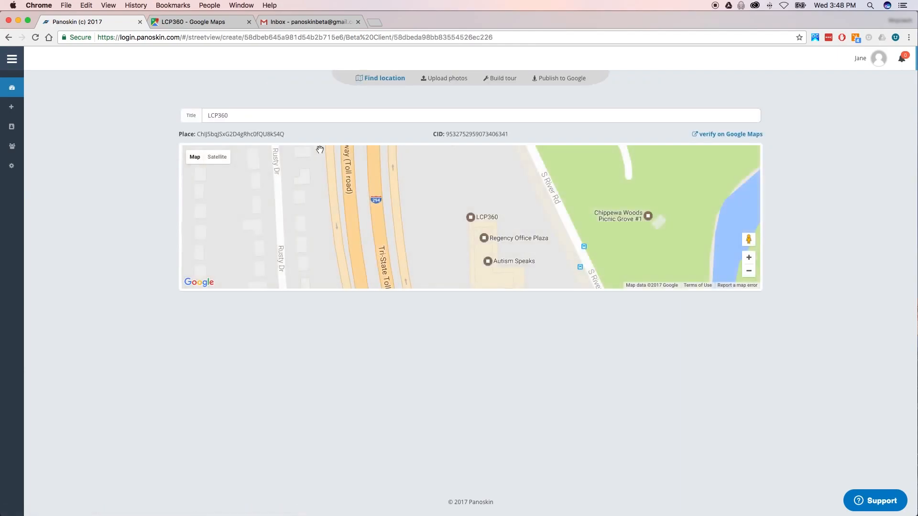
pyautogui.click(708, 134)
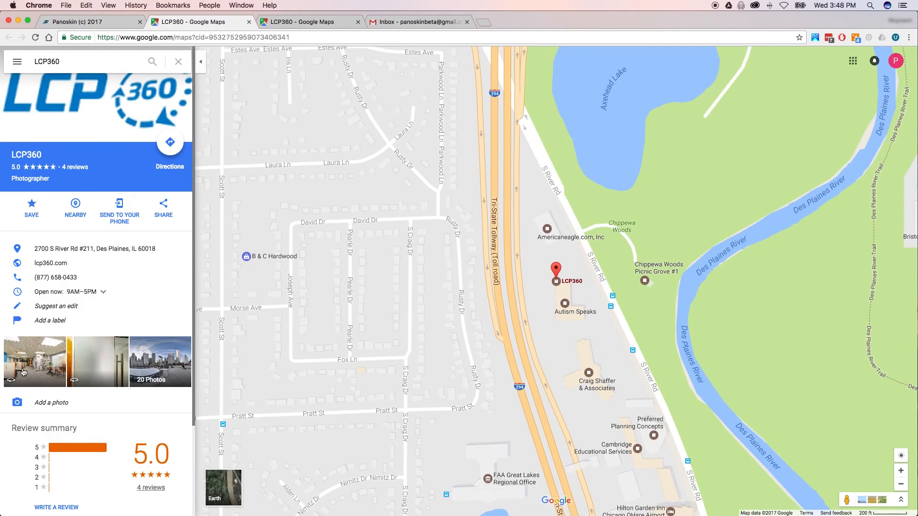
# - Open the first 360° photo and pan around the office toward the LCP360 logo wall
pyautogui.click(26, 369)
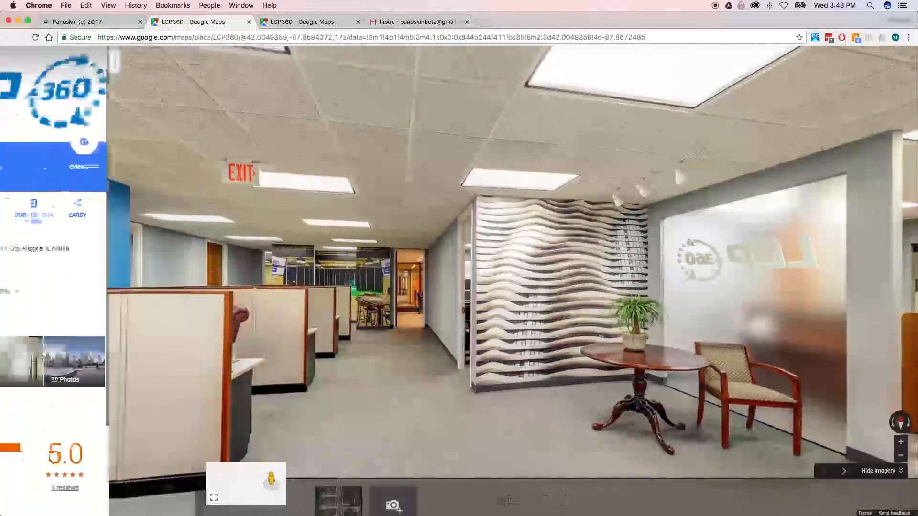
pyautogui.moveTo(649, 282); pyautogui.dragTo(325, 242)
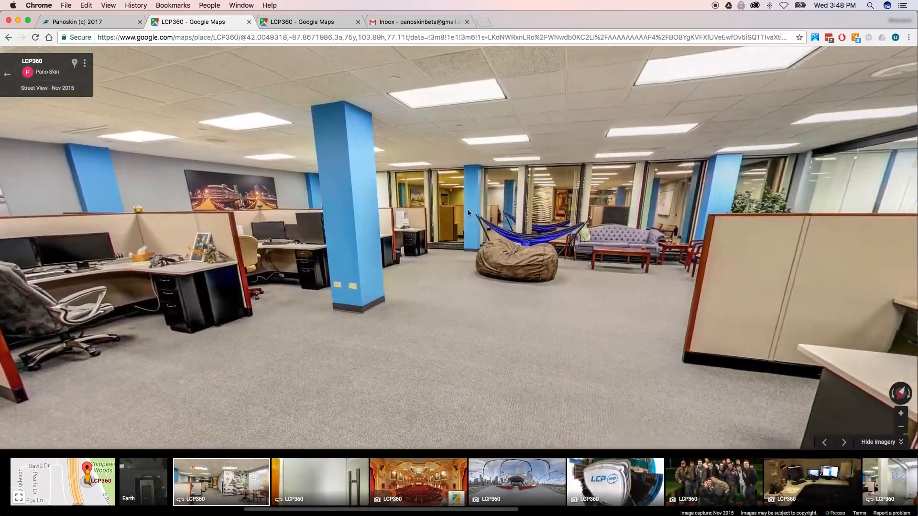
pyautogui.moveTo(468, 210); pyautogui.dragTo(425, 220)
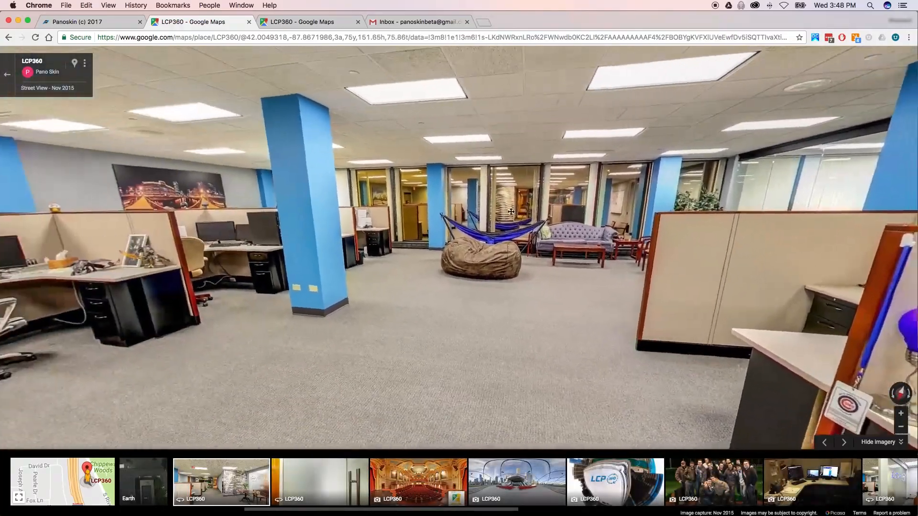
pyautogui.moveTo(114, 222); pyautogui.dragTo(296, 288)
pyautogui.moveTo(269, 251)
pyautogui.mouseDown()
pyautogui.moveTo(356, 242)
pyautogui.moveTo(585, 248)
pyautogui.moveTo(452, 231)
pyautogui.mouseUp()
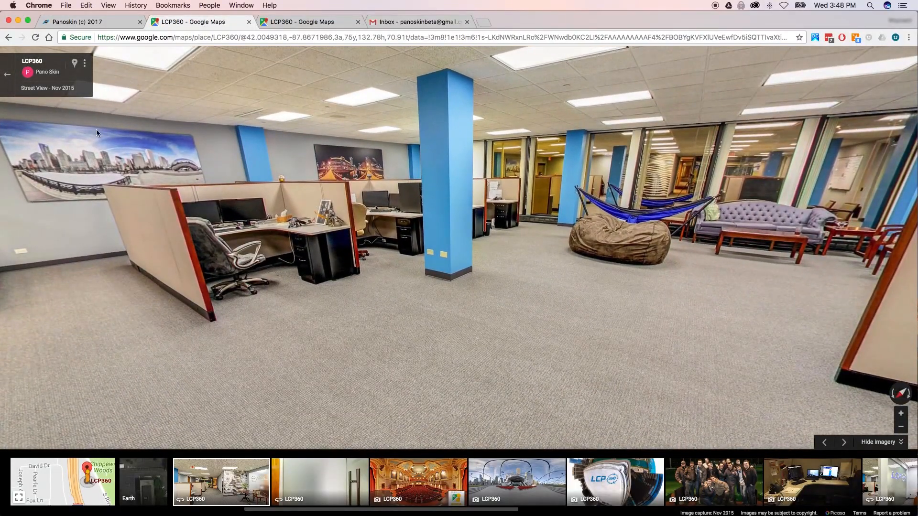
# - Back in Panoskin, publish the LCP360 tour to Google again, then open the account dashboard
pyautogui.click(85, 23)
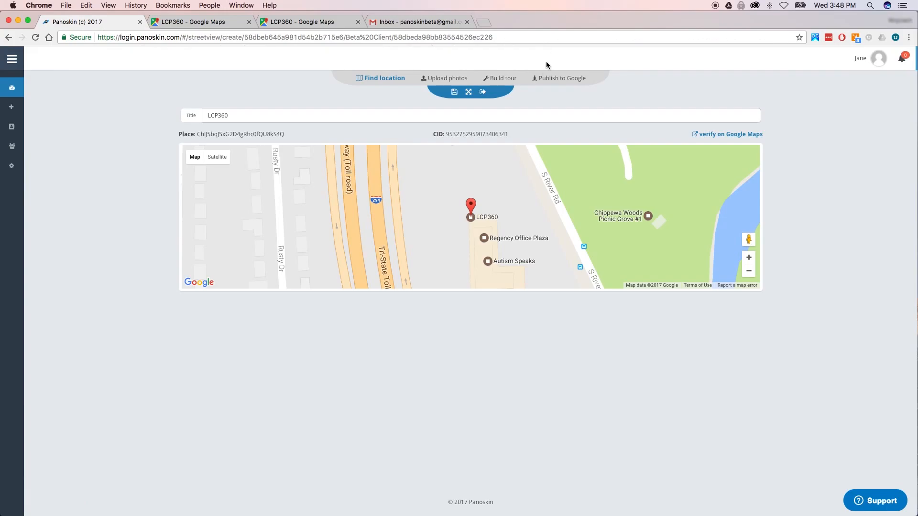
pyautogui.click(546, 79)
pyautogui.click(278, 209)
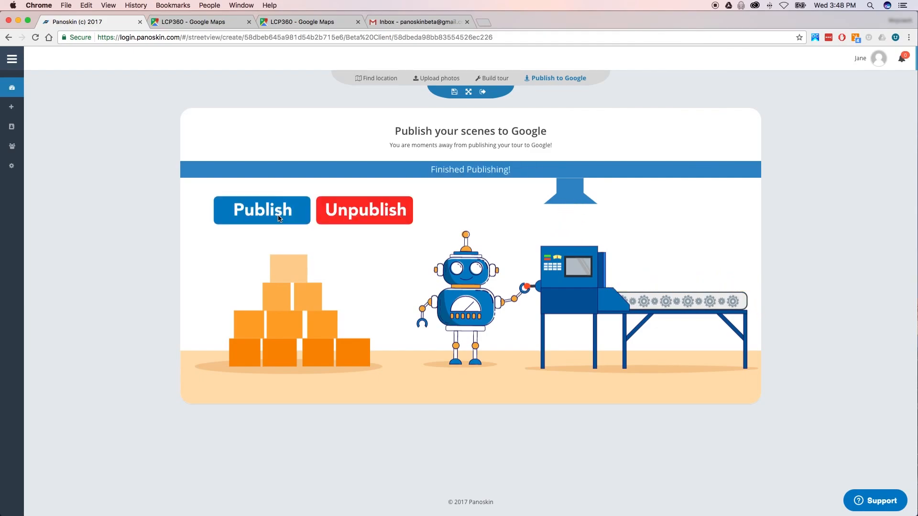
pyautogui.click(12, 88)
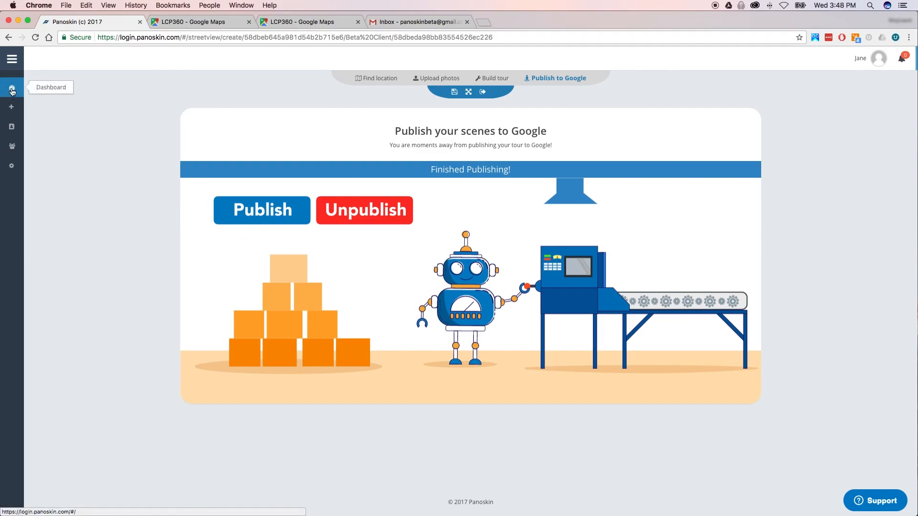